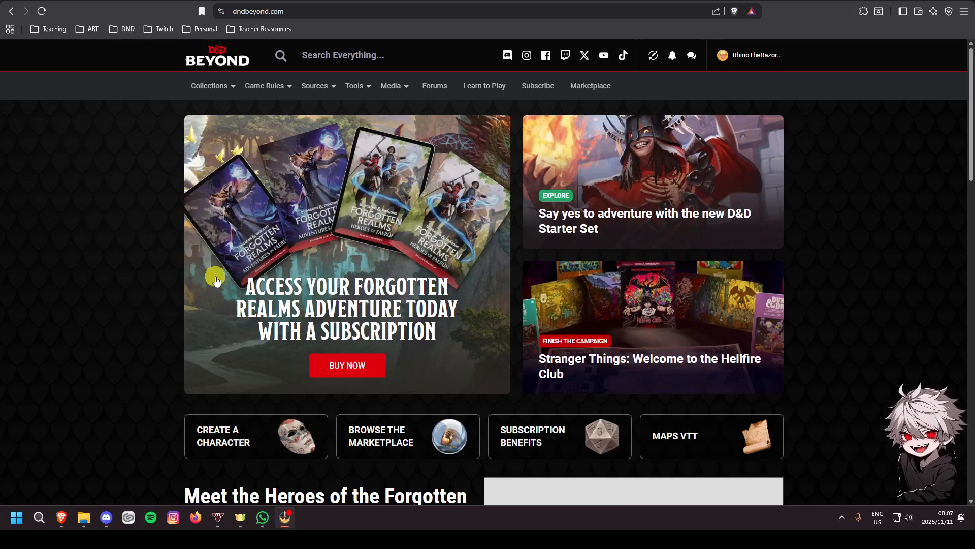
# Start a new character with the Standard step-by-step method and name it Dru.
pyautogui.click(236, 446)
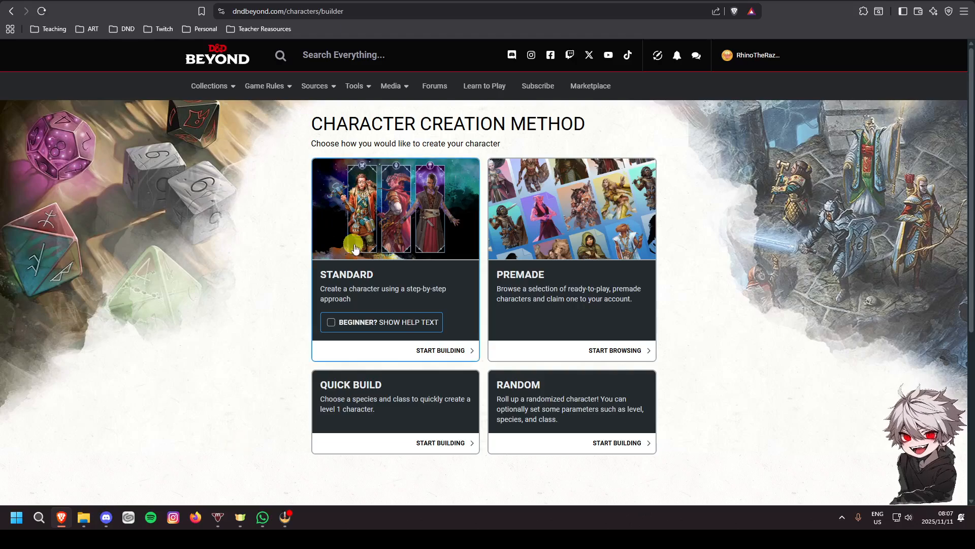
pyautogui.click(367, 245)
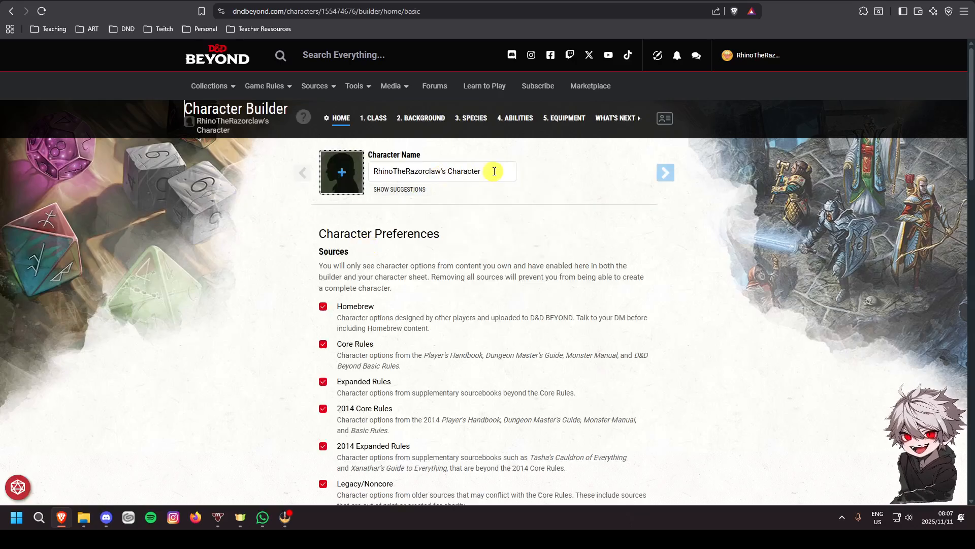
pyautogui.click(494, 172)
pyautogui.moveTo(495, 169); pyautogui.dragTo(354, 175)
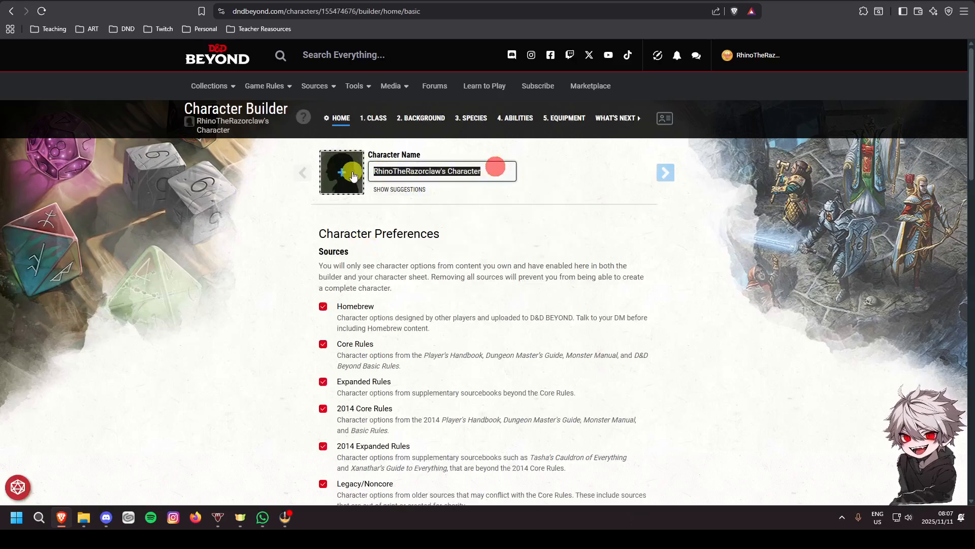
pyautogui.write('S')
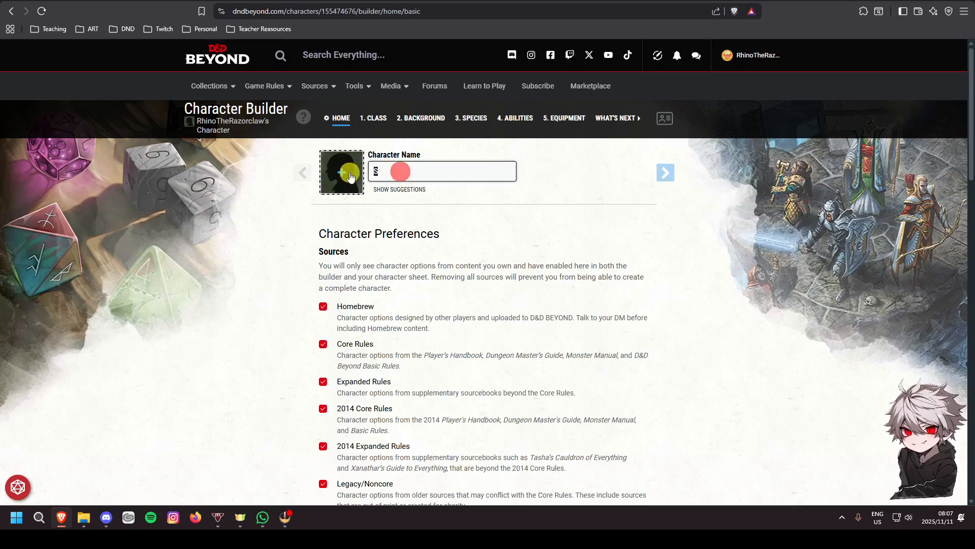
pyautogui.press('BackSpace')
pyautogui.write('Dru')
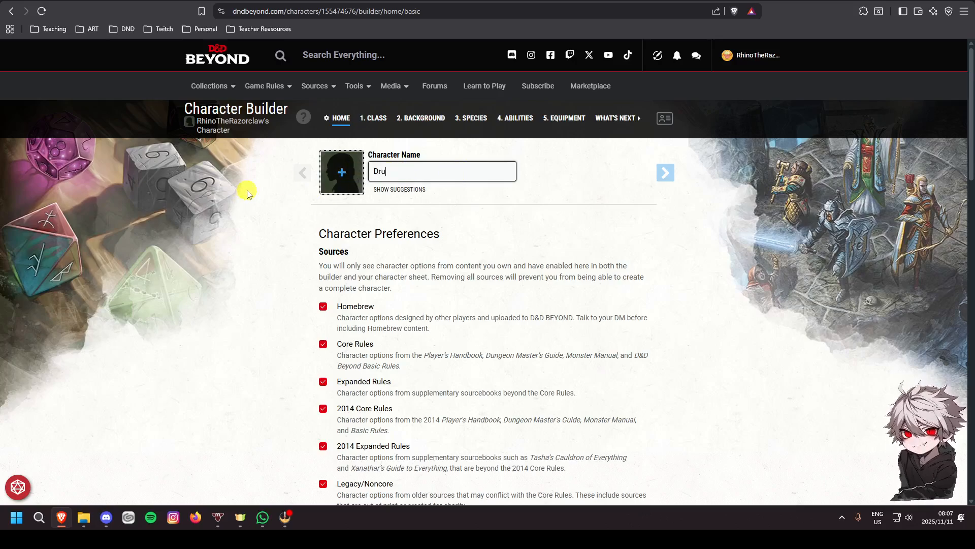
# Set the character's portrait to the curly brown-haired face, sixth in the third row of the portrait gallery.
pyautogui.click(341, 173)
pyautogui.click(531, 314)
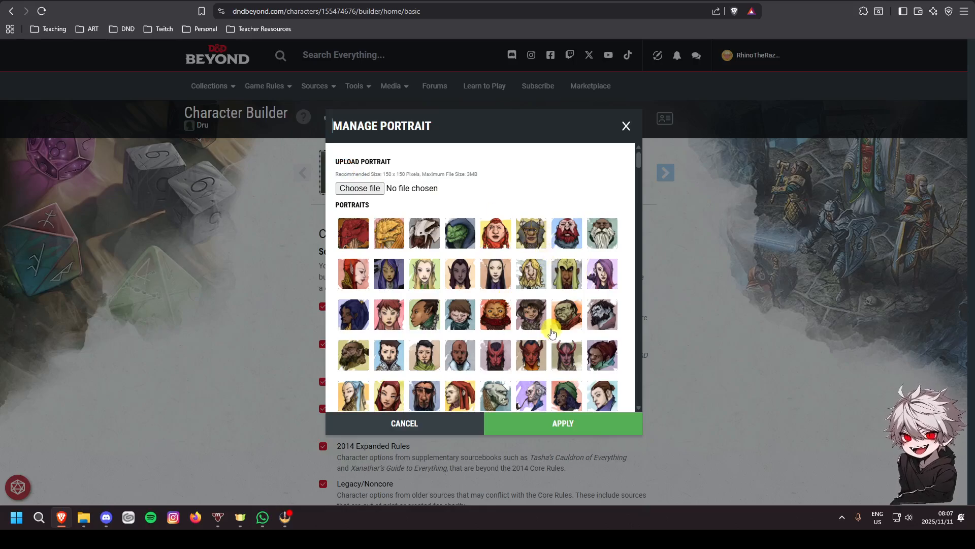
pyautogui.click(563, 423)
# Disable every content source except Core Rules, and disable all partnered content.
pyautogui.scroll(-2, 298, 191)
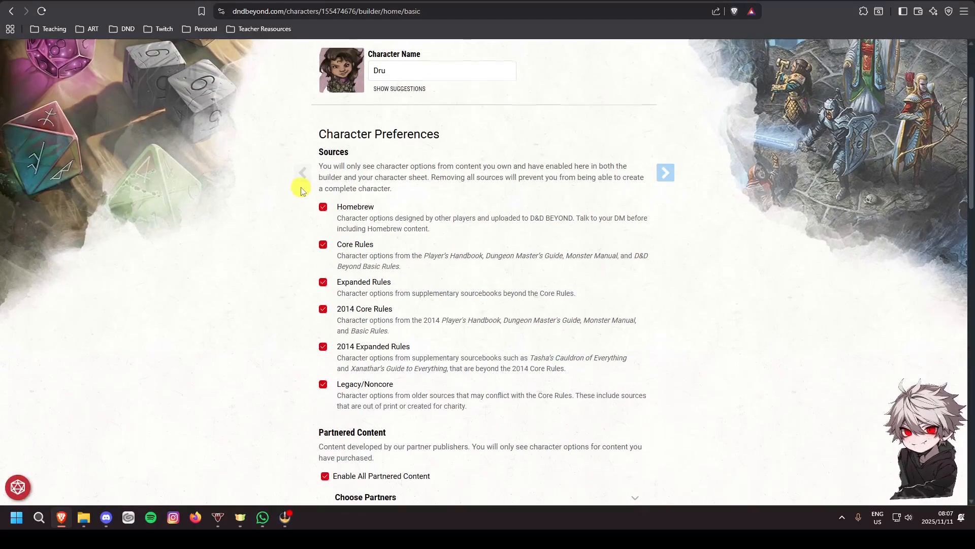
pyautogui.click(323, 207)
pyautogui.click(323, 282)
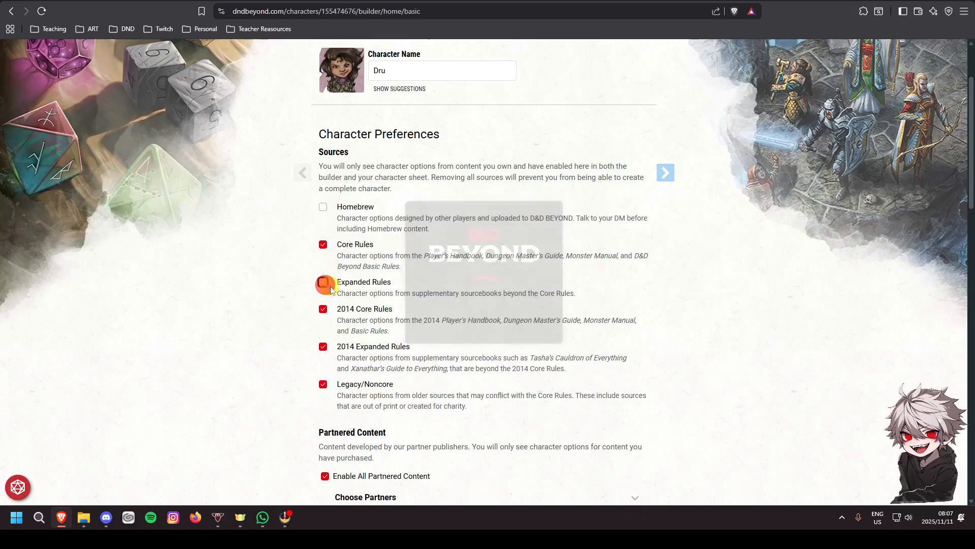
pyautogui.click(323, 309)
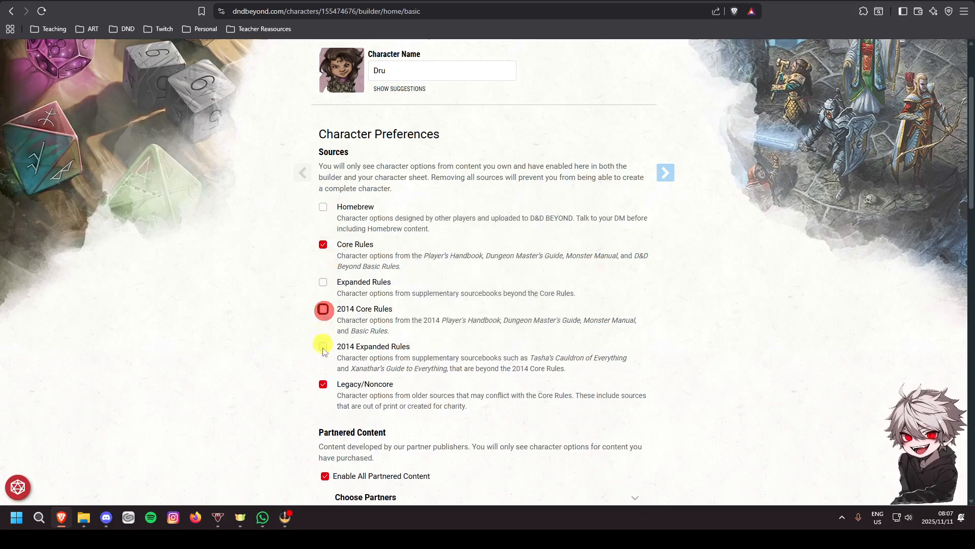
pyautogui.click(323, 384)
pyautogui.scroll(-4, 335, 380)
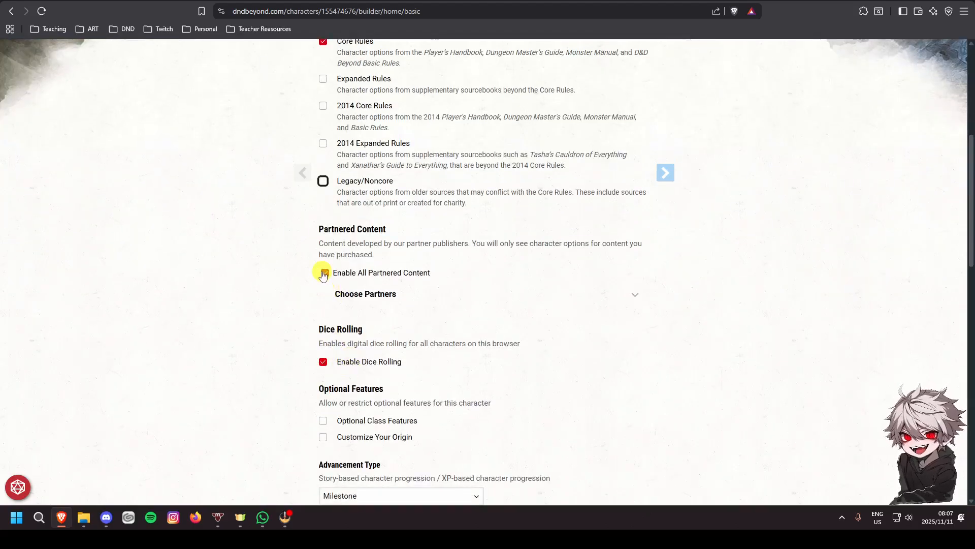
pyautogui.click(325, 273)
# Review the remaining character preferences and set the character privacy to Public.
pyautogui.scroll(-1, 356, 338)
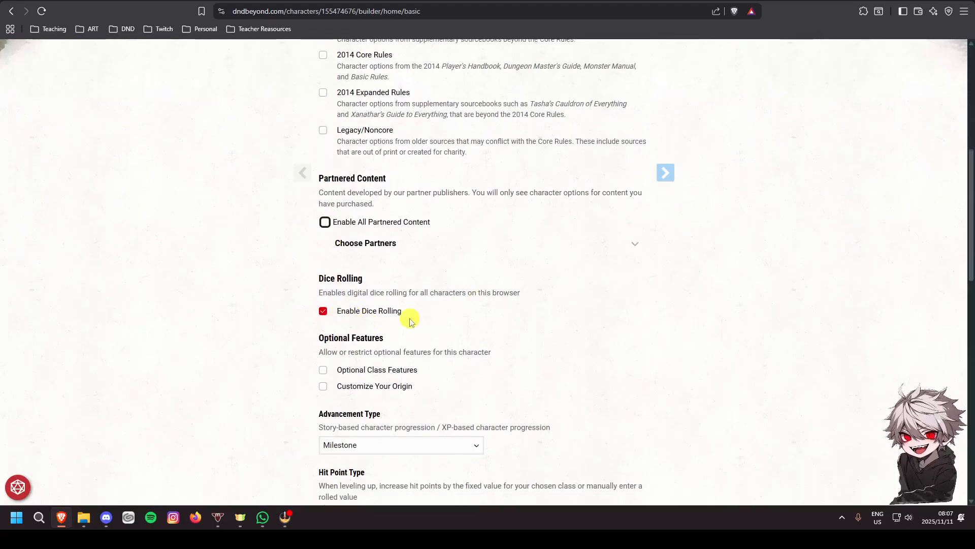
pyautogui.scroll(-3, 405, 312)
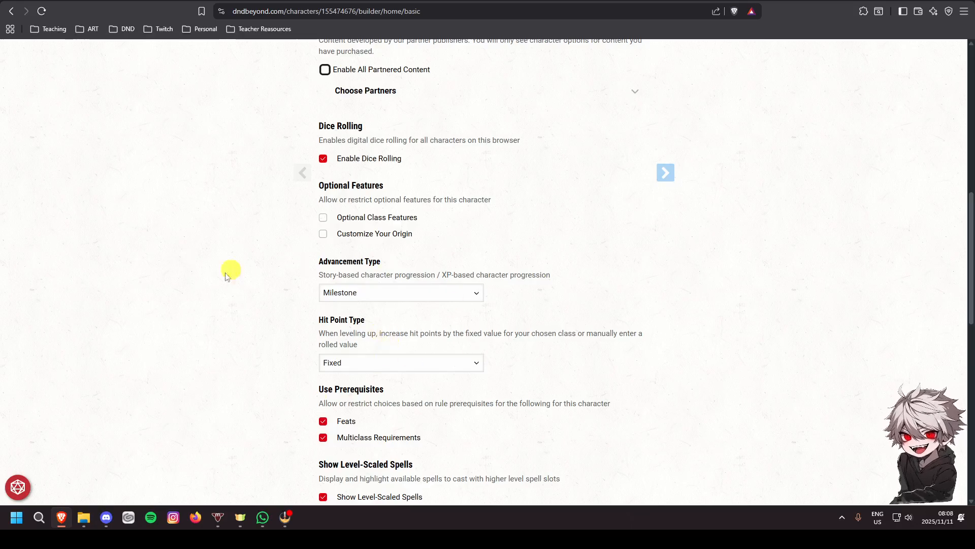
pyautogui.scroll(-2, 303, 211)
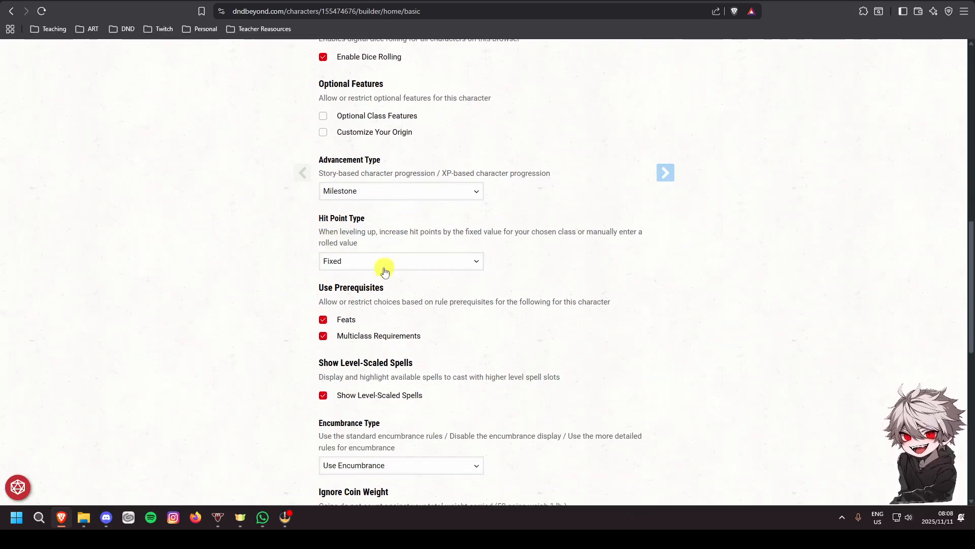
pyautogui.scroll(-1, 351, 276)
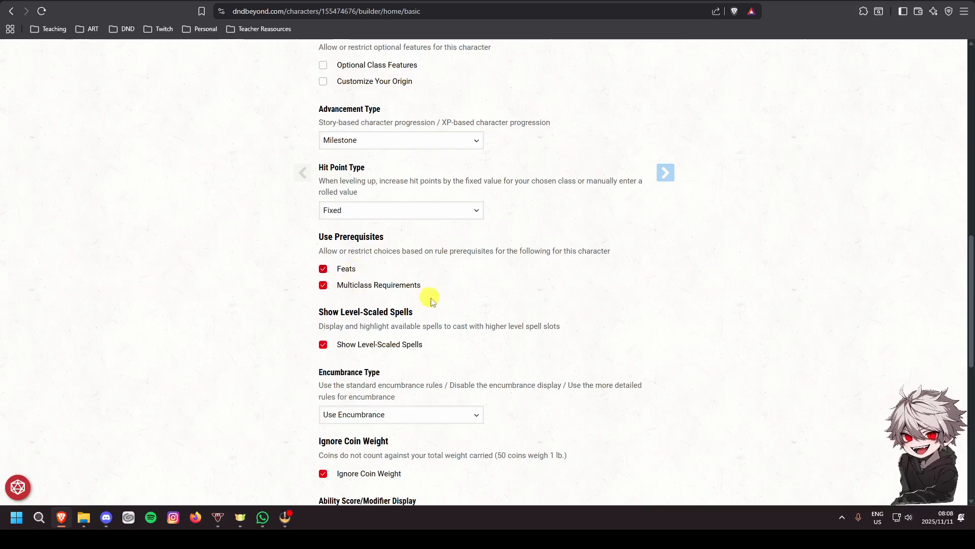
pyautogui.scroll(-1, 406, 294)
pyautogui.scroll(-2, 436, 297)
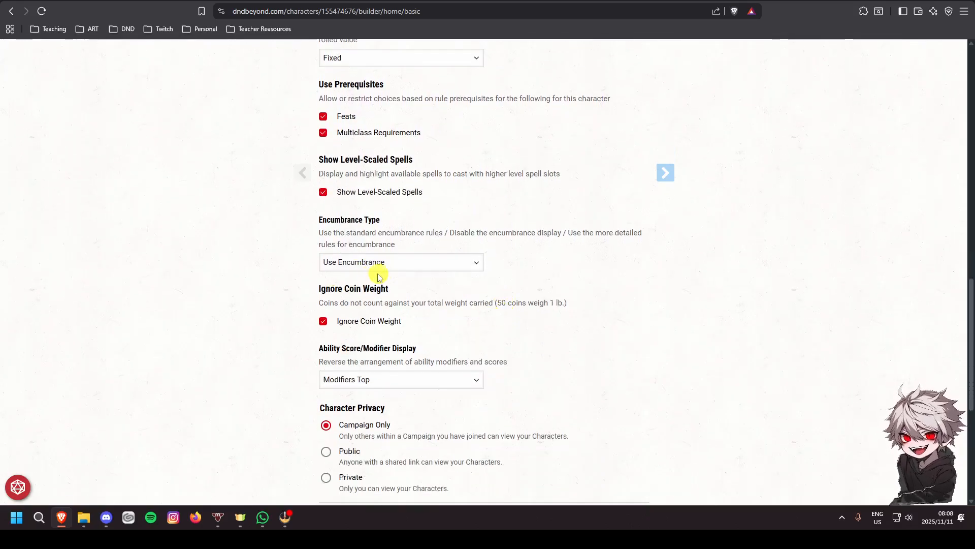
pyautogui.scroll(-3, 407, 331)
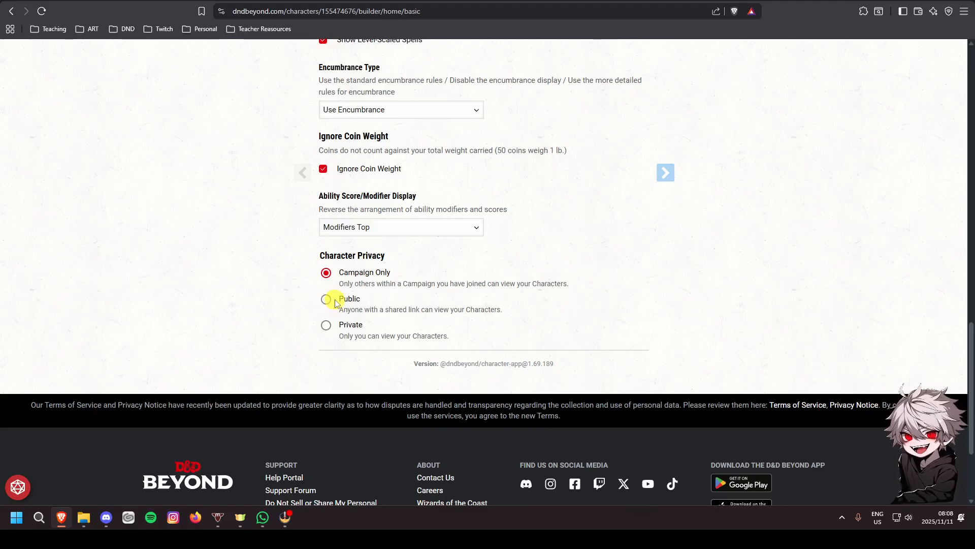
pyautogui.click(327, 299)
# Add the Druid class from the Core Rules and set its level to 3.
pyautogui.scroll(15, 377, 308)
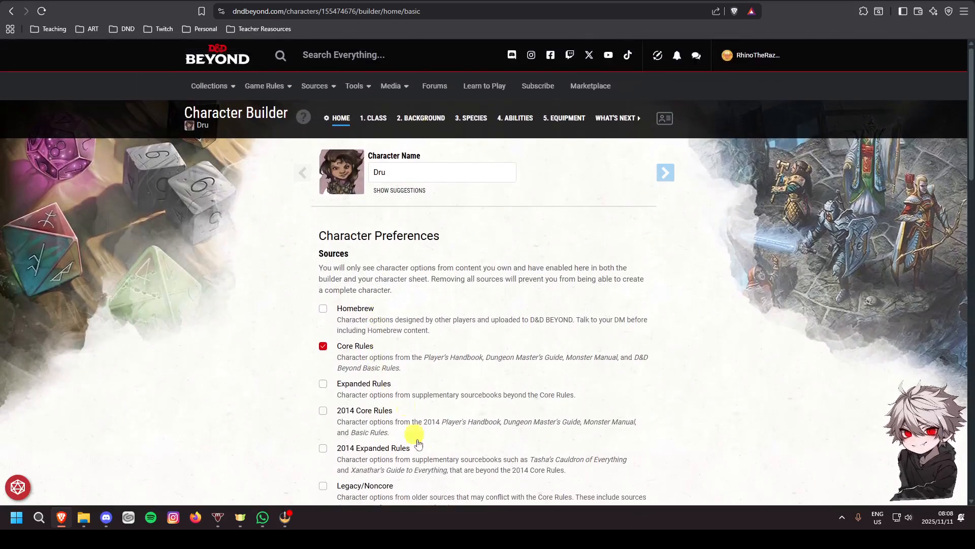
pyautogui.click(374, 118)
pyautogui.scroll(-4, 294, 294)
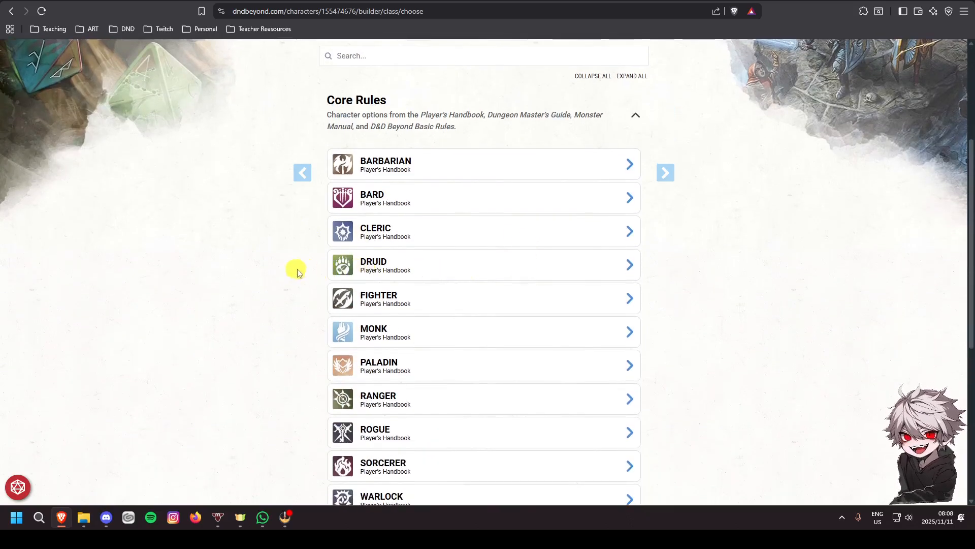
pyautogui.click(372, 267)
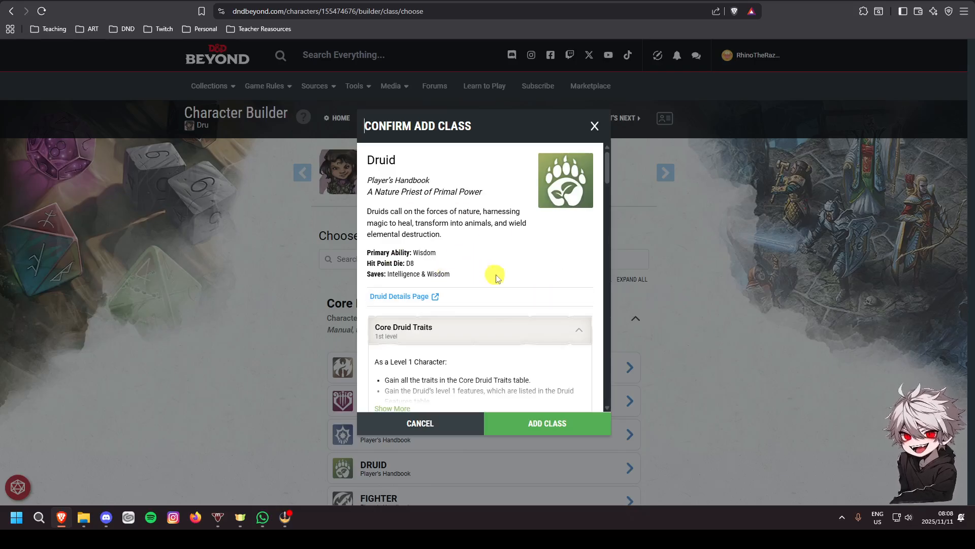
pyautogui.click(561, 424)
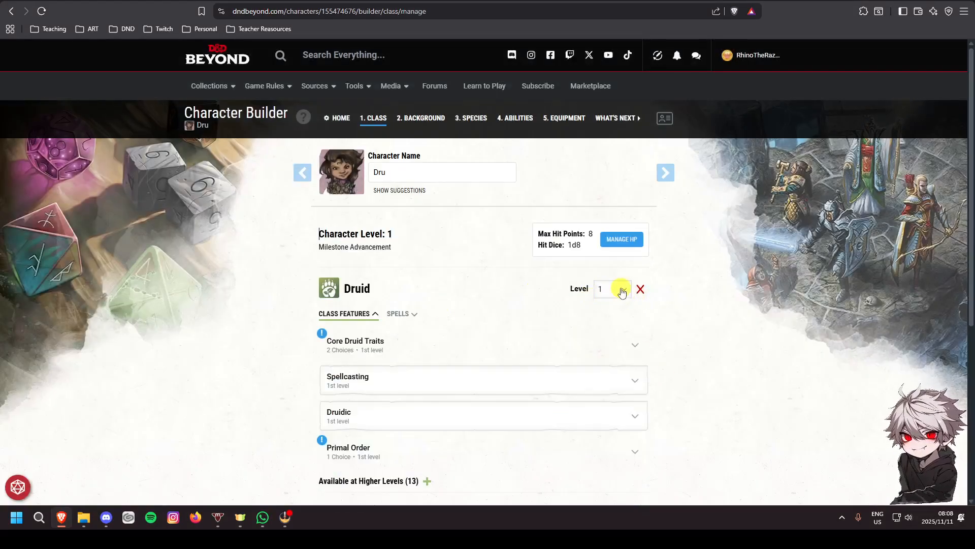
pyautogui.click(622, 292)
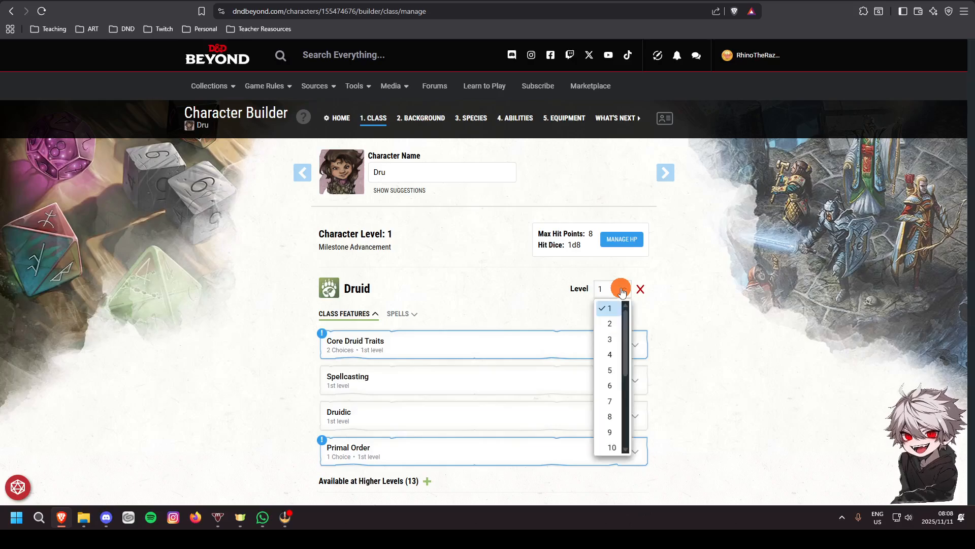
pyautogui.click(613, 338)
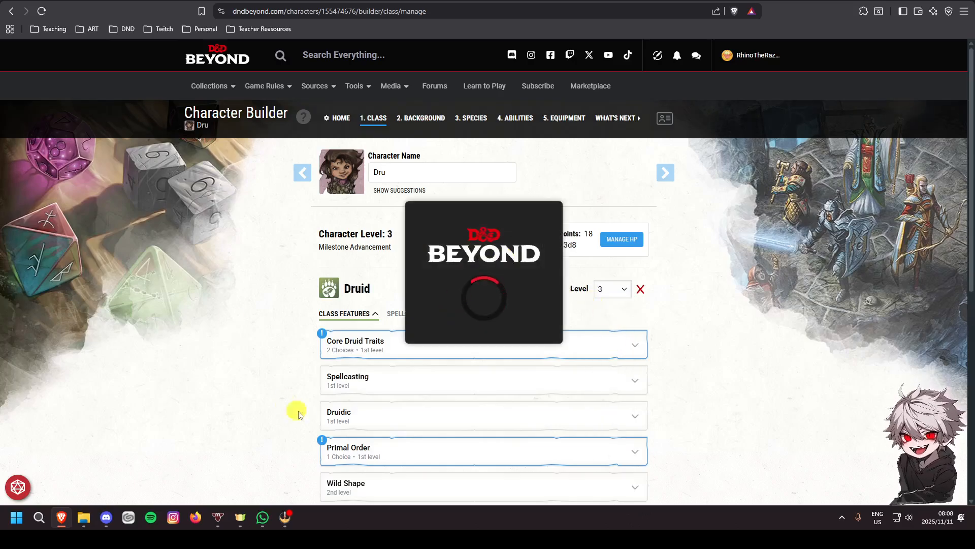
# Read the full Core Druid Traits and choose Animal Handling and Nature as the two Druid skill proficiencies.
pyautogui.scroll(-2, 318, 340)
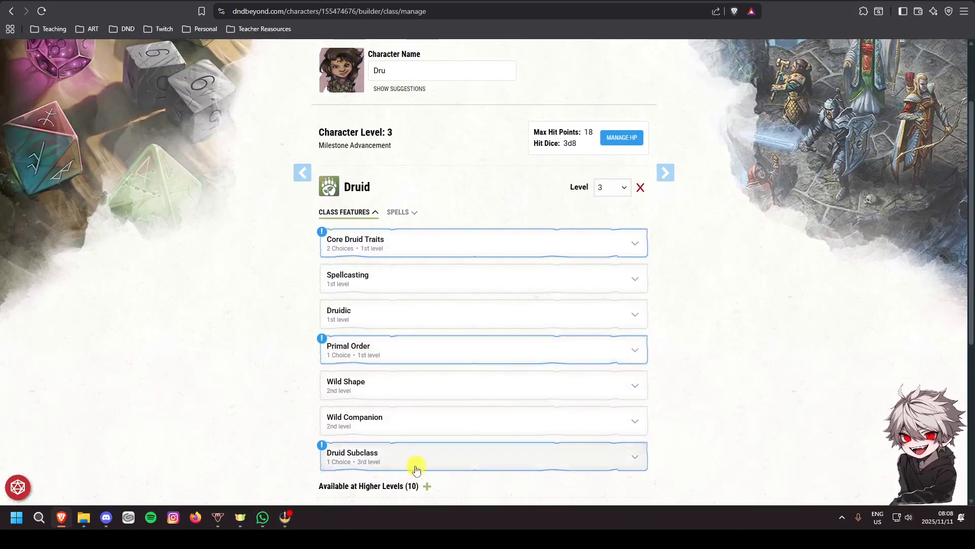
pyautogui.click(401, 244)
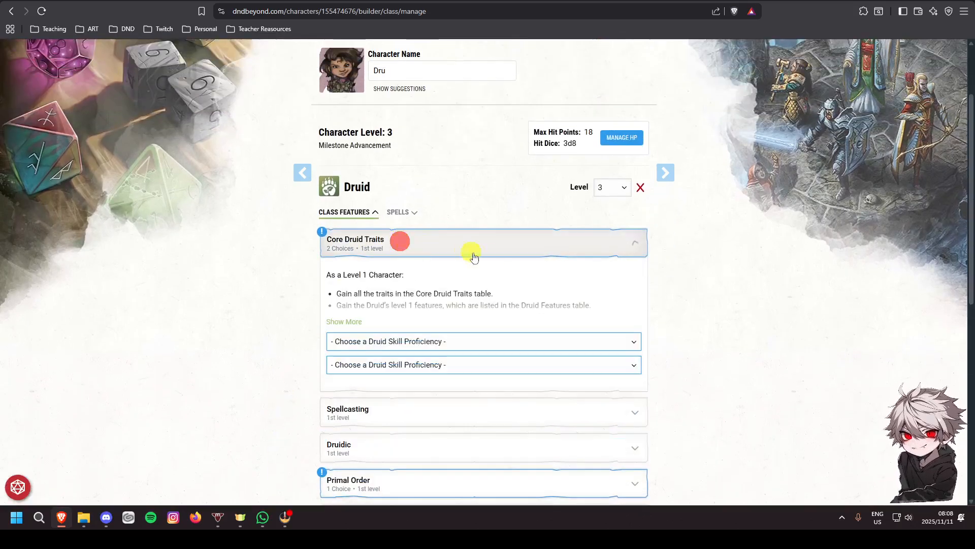
pyautogui.click(355, 321)
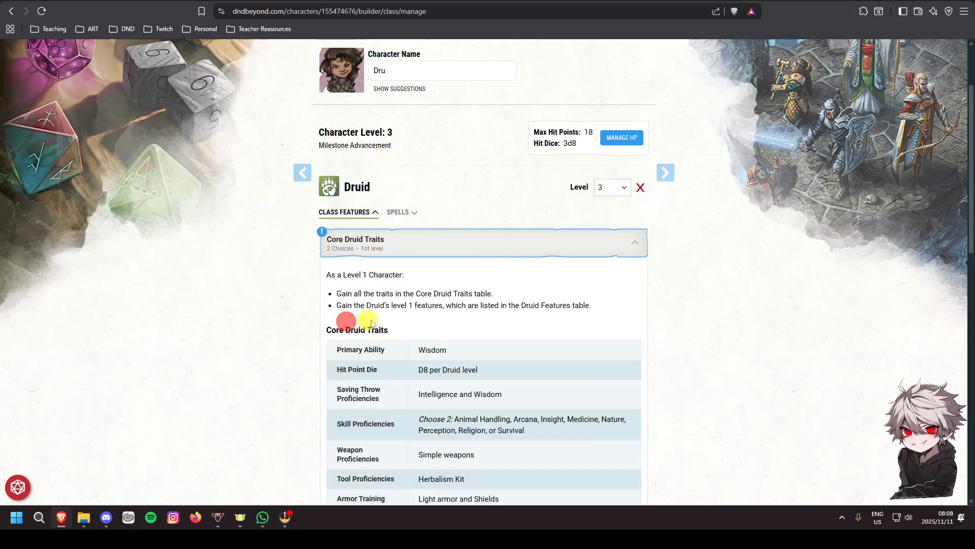
pyautogui.scroll(-2, 522, 290)
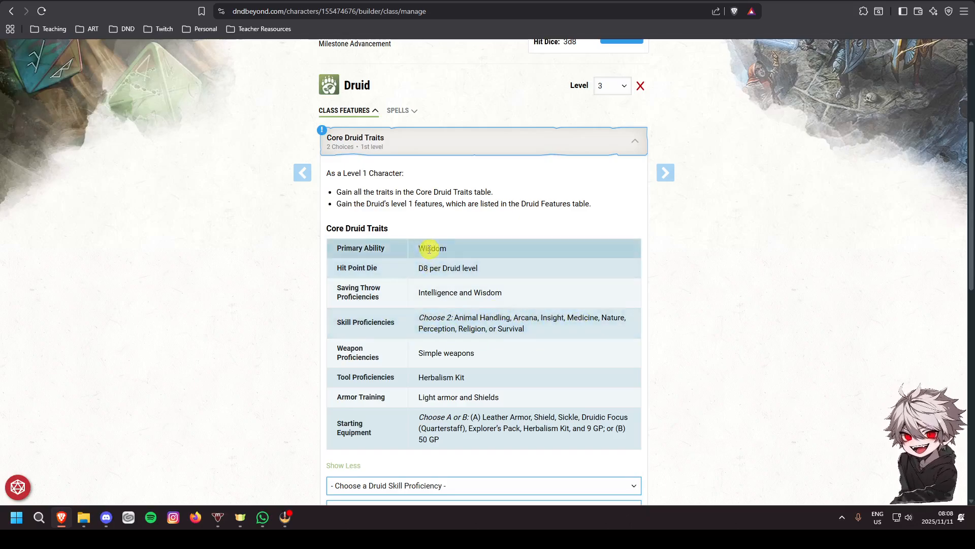
pyautogui.scroll(-3, 496, 316)
pyautogui.scroll(1, 533, 336)
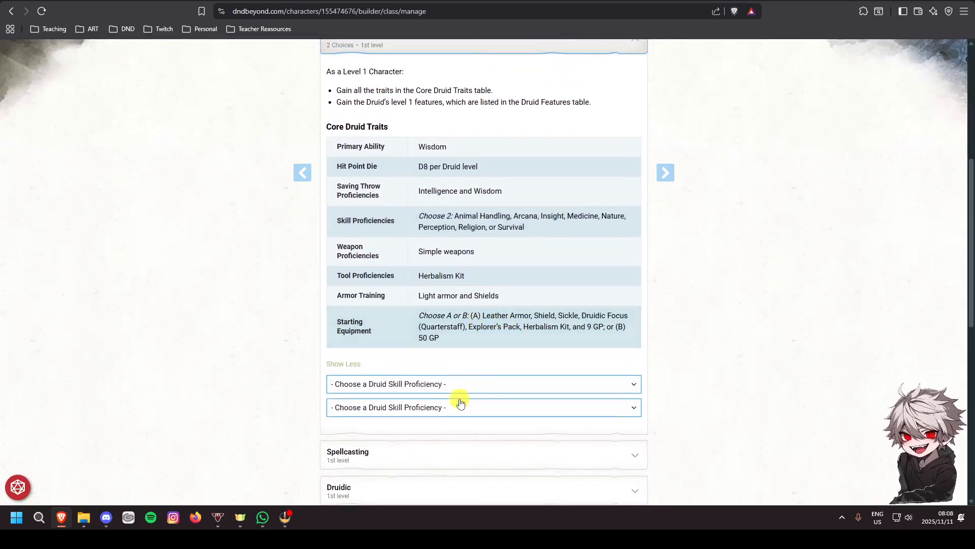
pyautogui.click(441, 386)
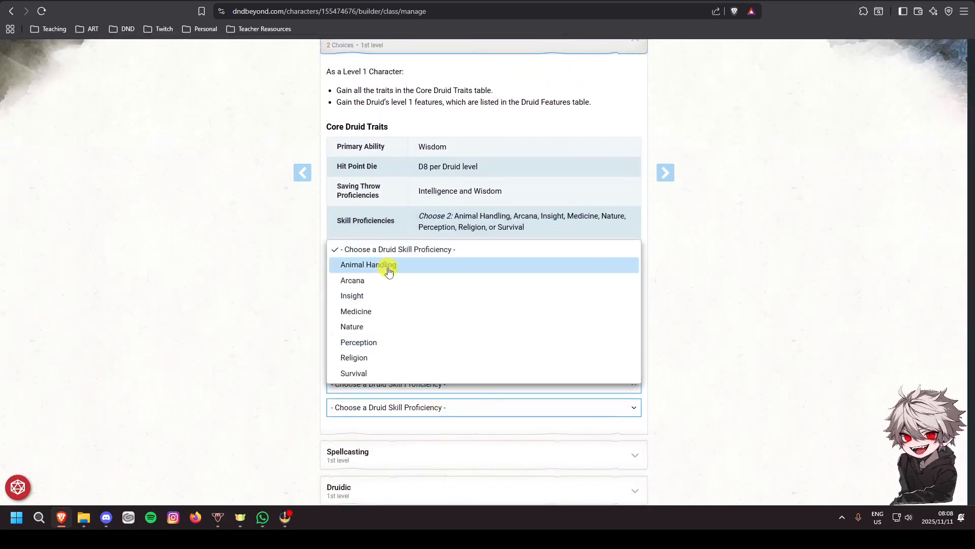
pyautogui.click(358, 265)
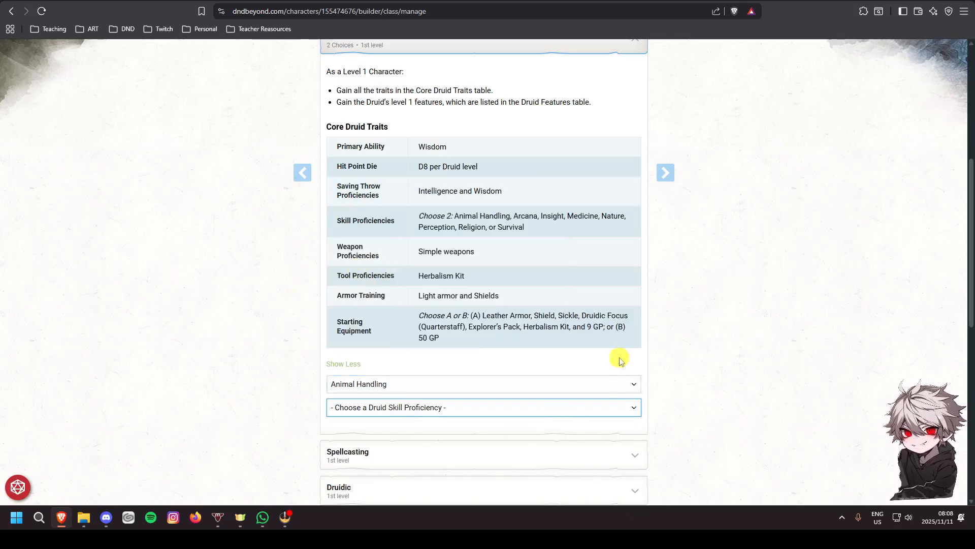
pyautogui.scroll(-1, 653, 312)
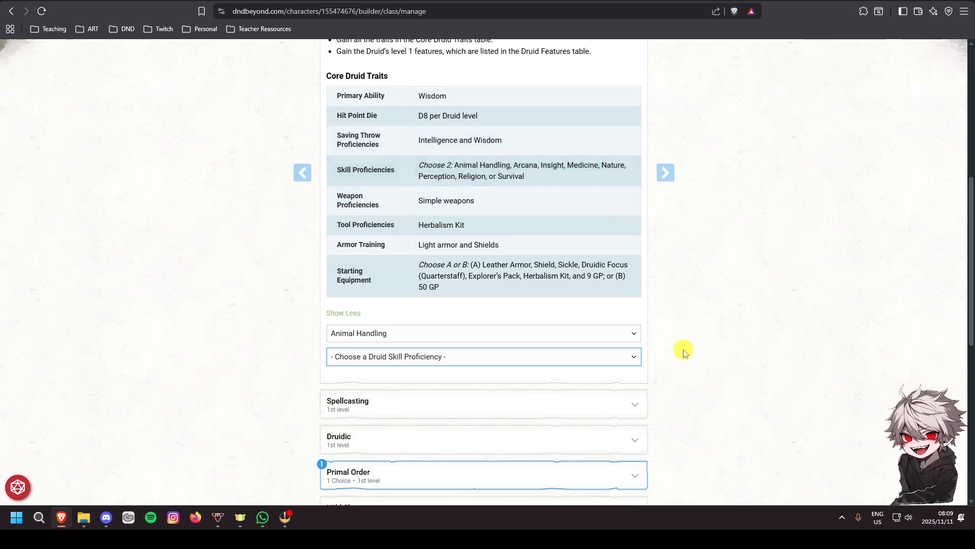
pyautogui.click(488, 354)
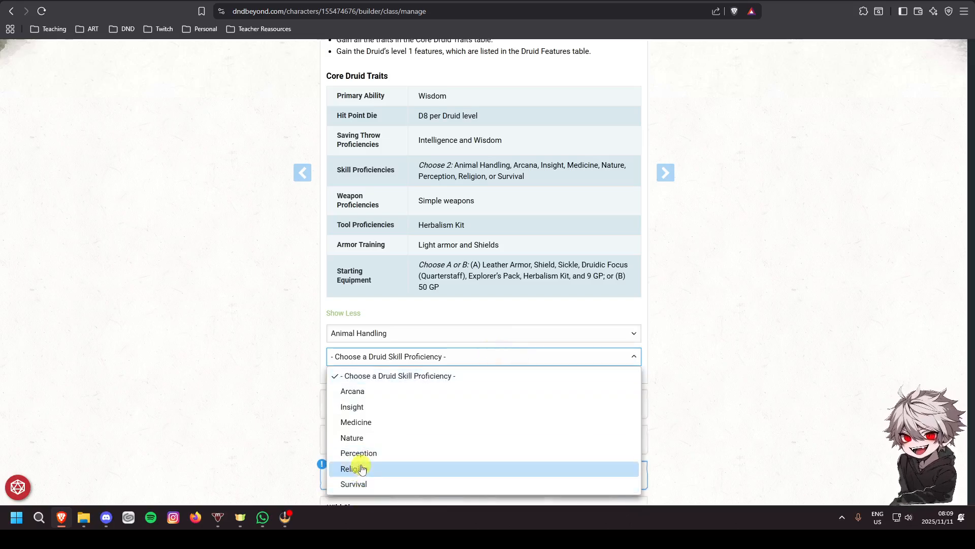
pyautogui.click(358, 439)
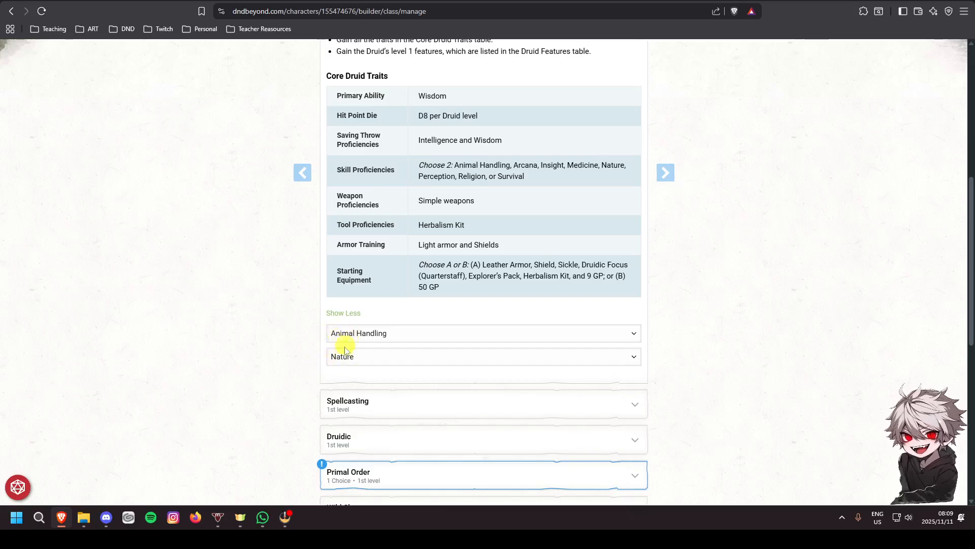
# View the summary of the Druid's Spellcasting feature and collapse it again.
pyautogui.scroll(-1, 382, 360)
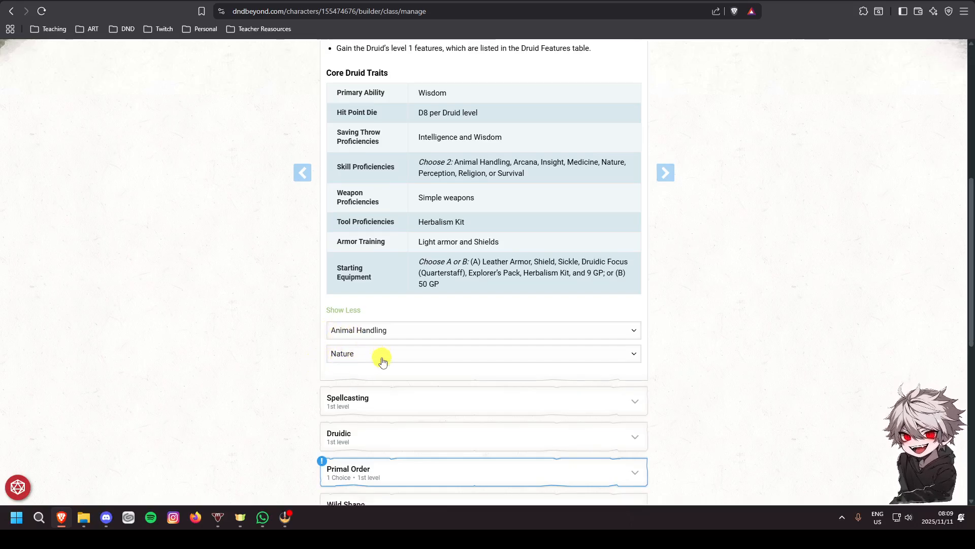
pyautogui.scroll(-2, 383, 361)
pyautogui.click(469, 310)
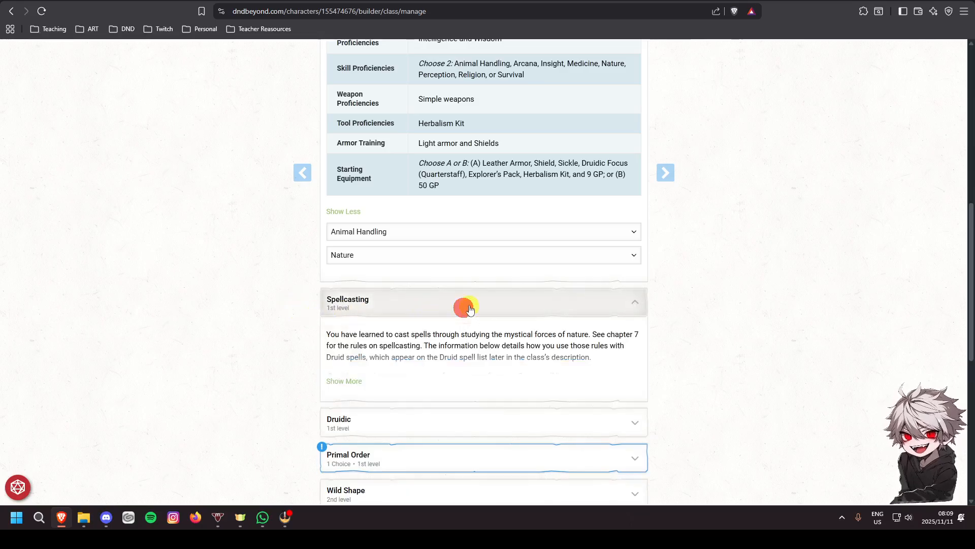
pyautogui.click(466, 305)
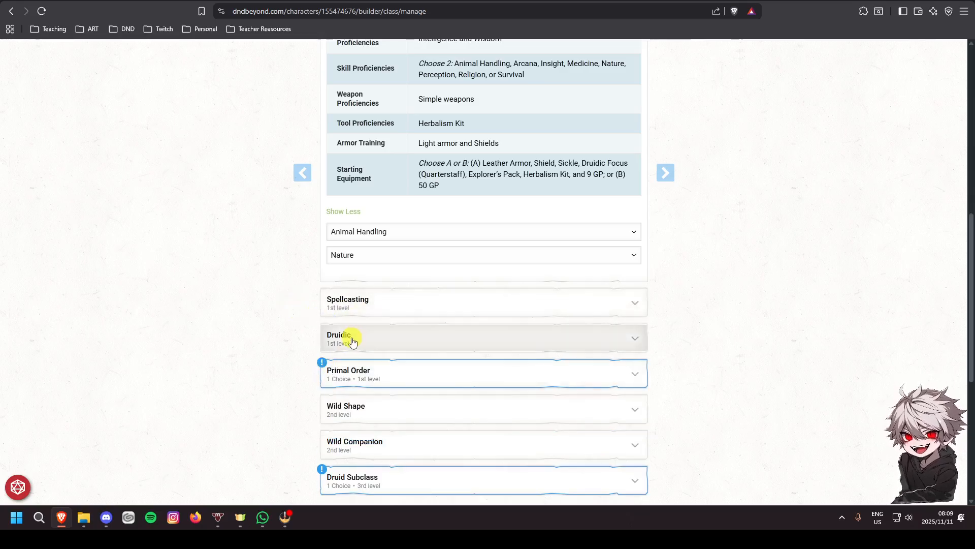
# Read the description of the Druidic feature and collapse it again.
pyautogui.click(353, 341)
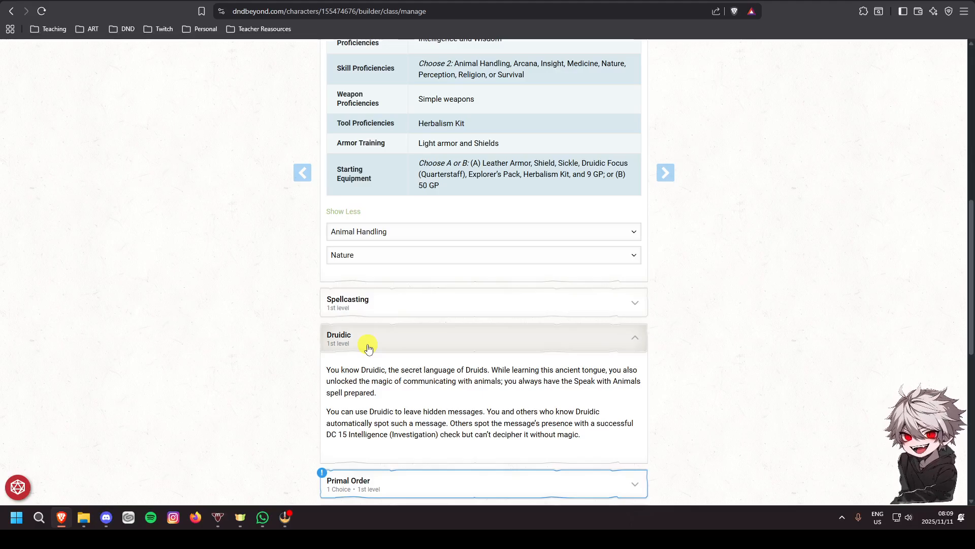
pyautogui.click(399, 343)
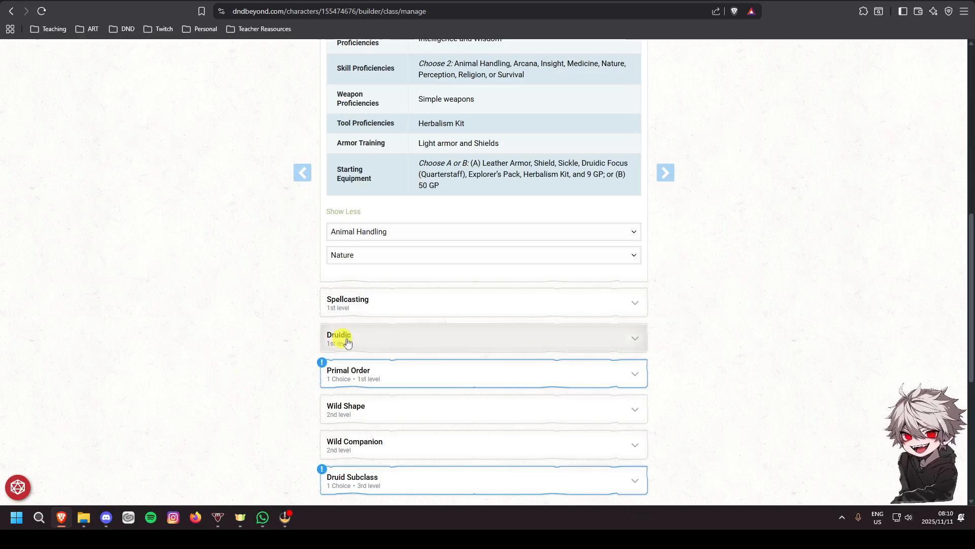
# Expand the Primal Order feature and choose Warden as its level 1 option.
pyautogui.scroll(-1, 407, 325)
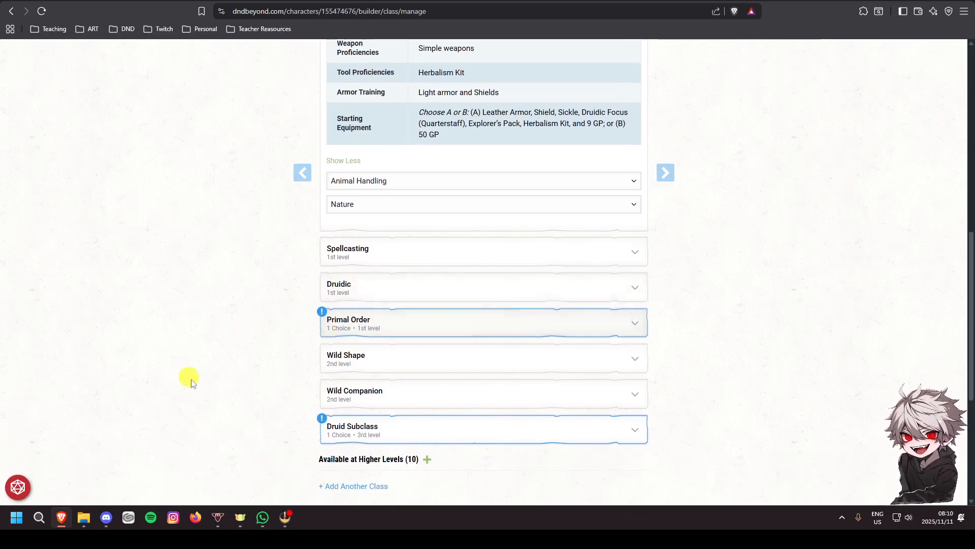
pyautogui.click(442, 329)
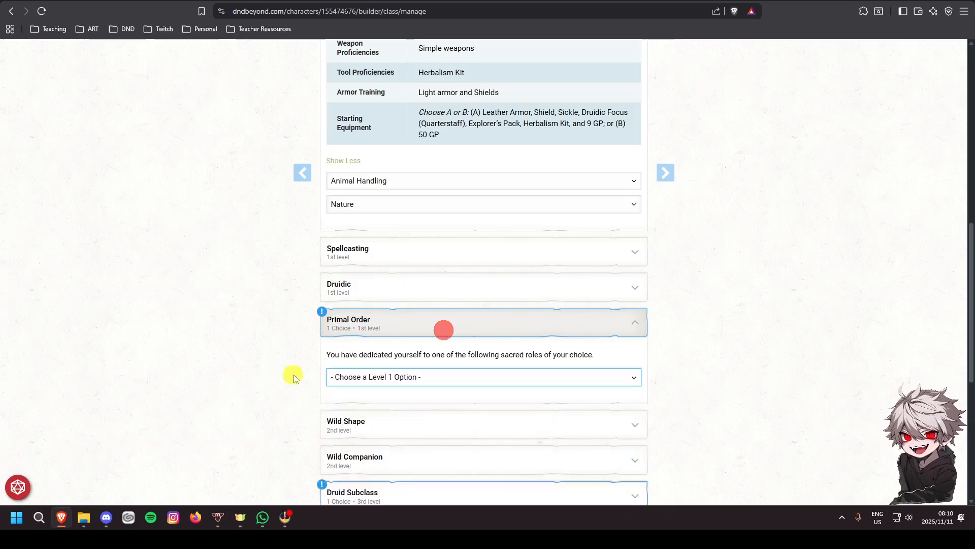
pyautogui.scroll(-2, 319, 372)
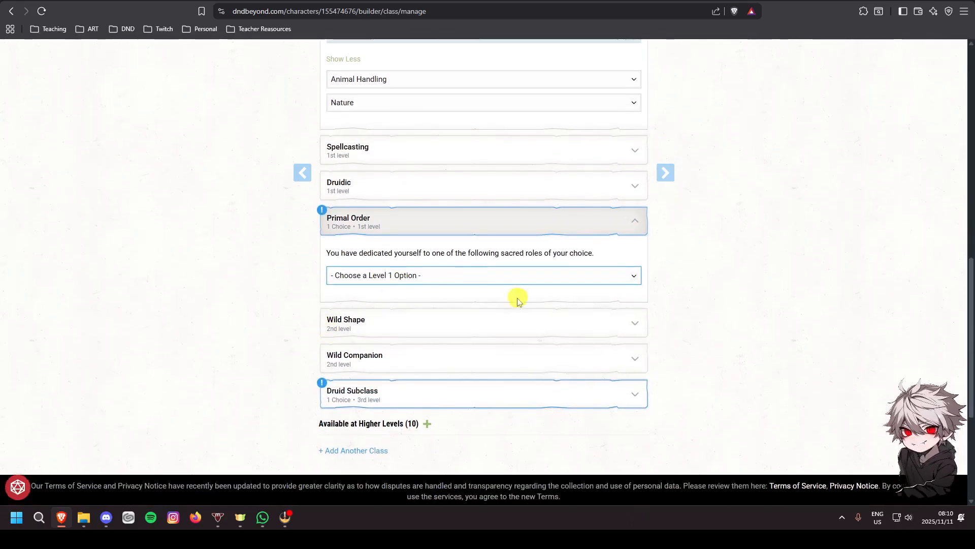
pyautogui.click(409, 275)
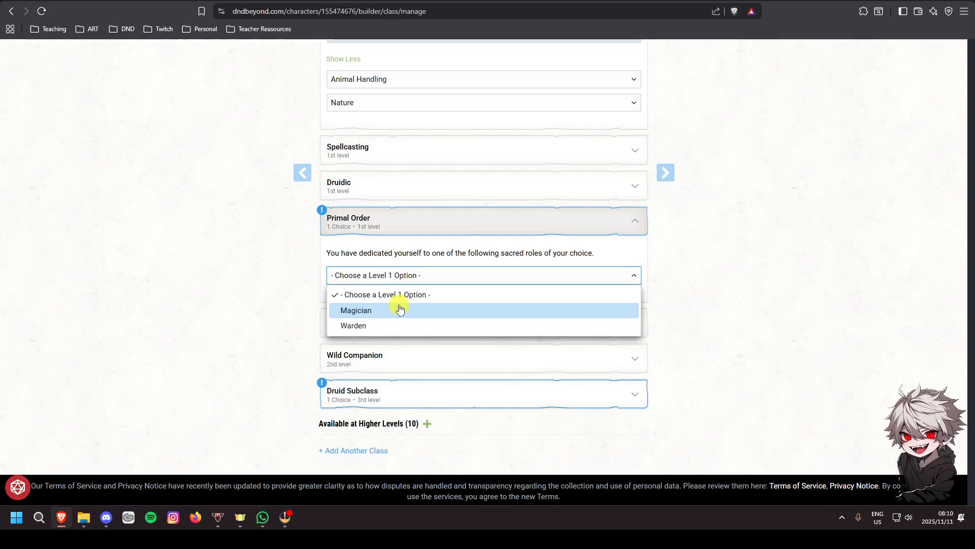
pyautogui.click(366, 323)
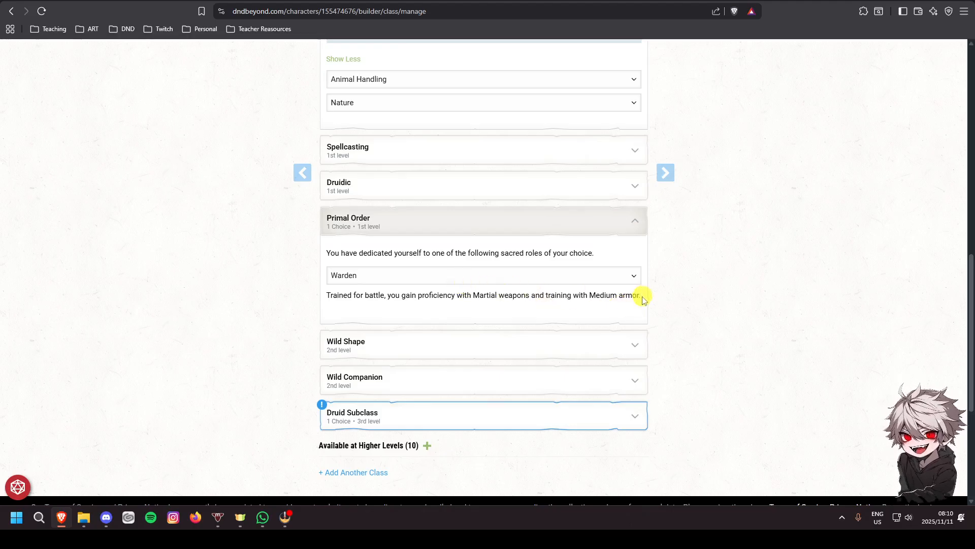
# Change the Primal Order option to Magician and choose Guidance as the extra Druid cantrip.
pyautogui.click(402, 277)
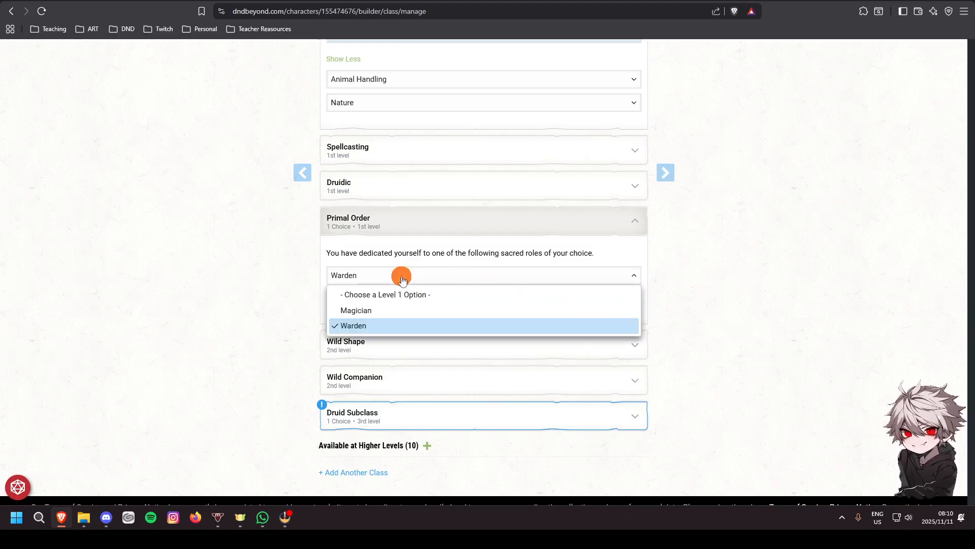
pyautogui.click(361, 310)
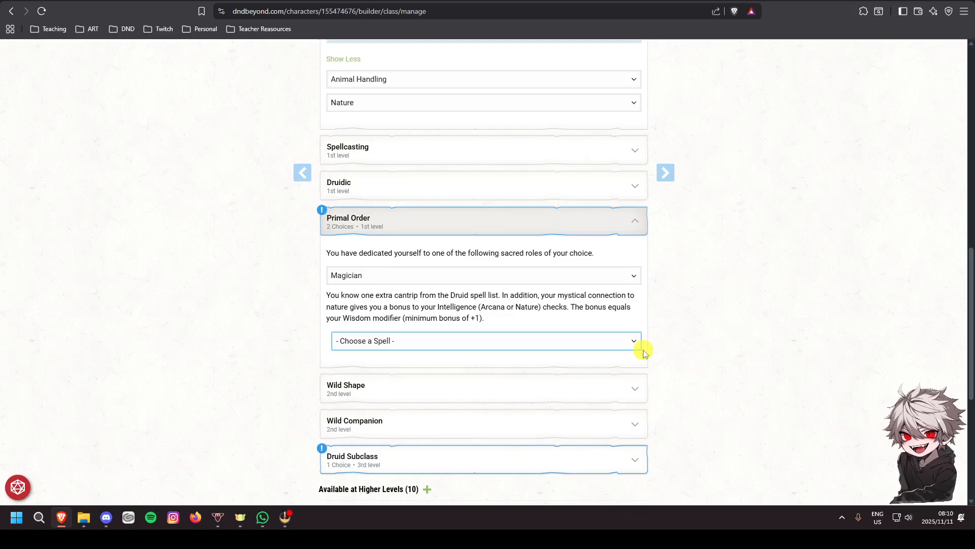
pyautogui.click(409, 350)
pyautogui.click(681, 335)
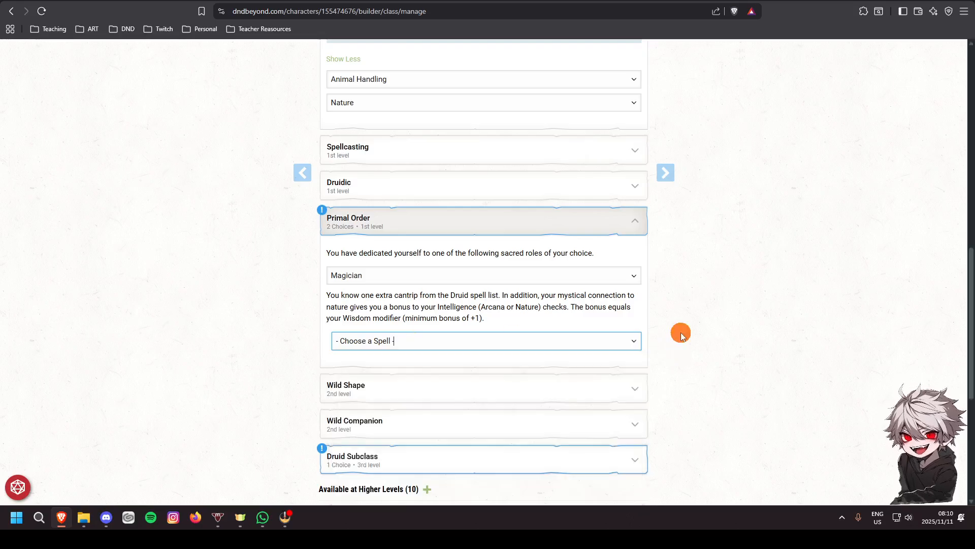
pyautogui.scroll(-2, 681, 336)
pyautogui.click(507, 240)
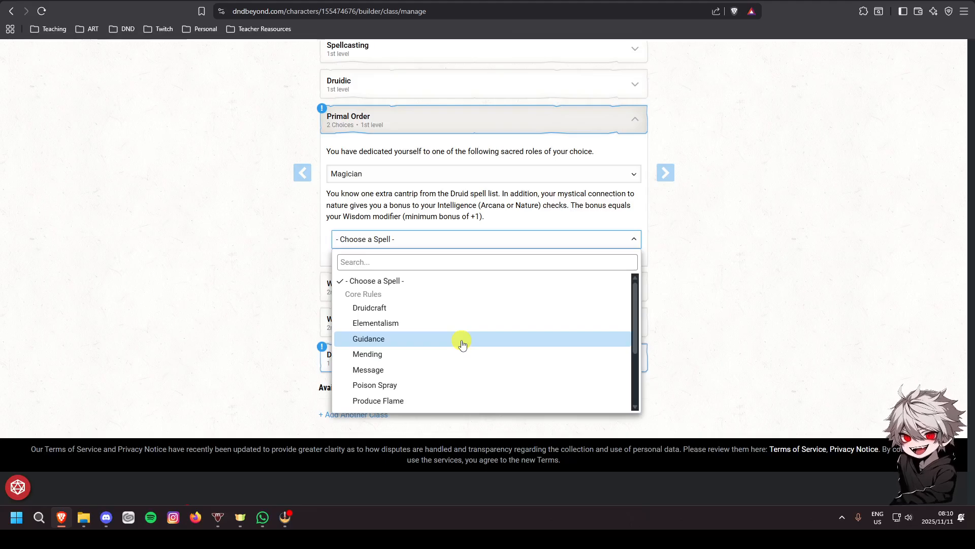
pyautogui.click(369, 338)
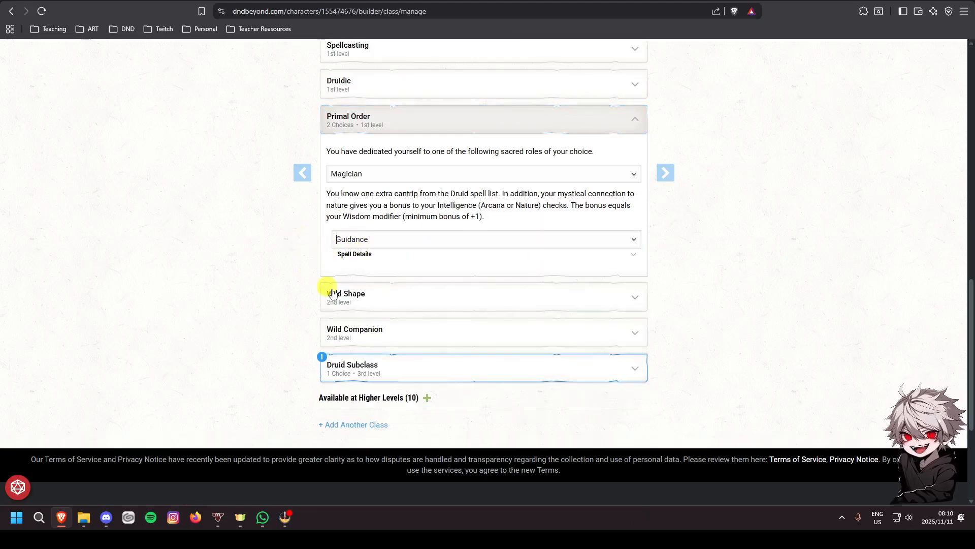
# Expand the full Wild Shape description and read its uses, known forms, Beast Shapes table and shape-shifting rules.
pyautogui.click(464, 300)
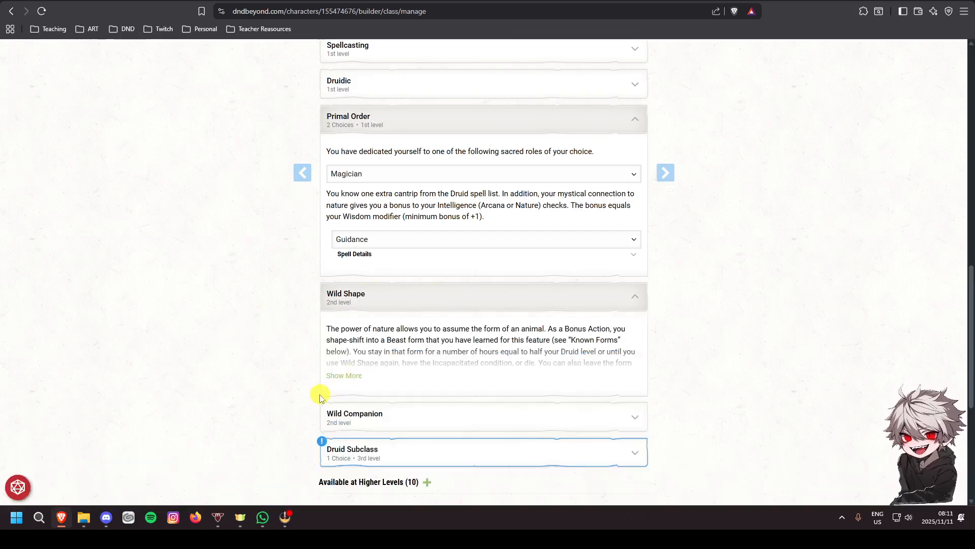
pyautogui.click(343, 375)
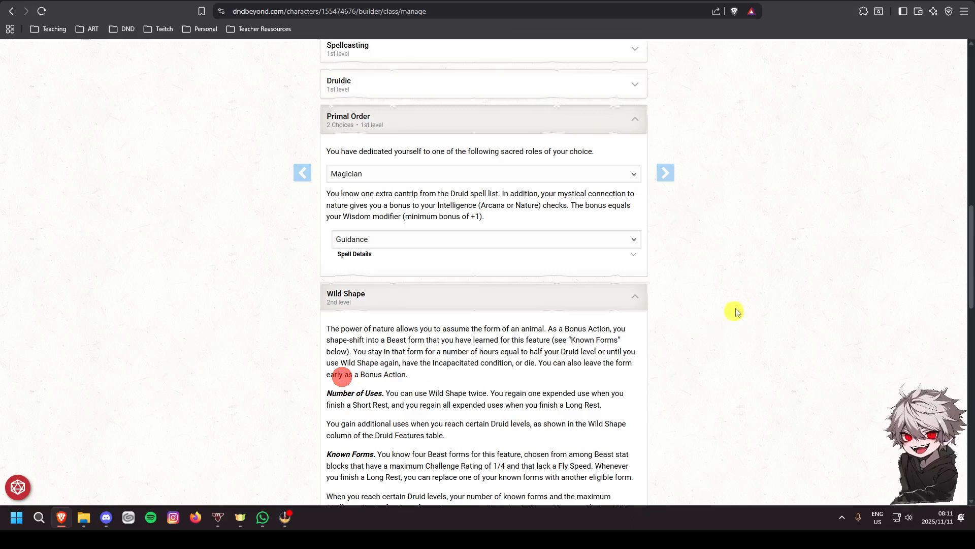
pyautogui.scroll(-3, 680, 345)
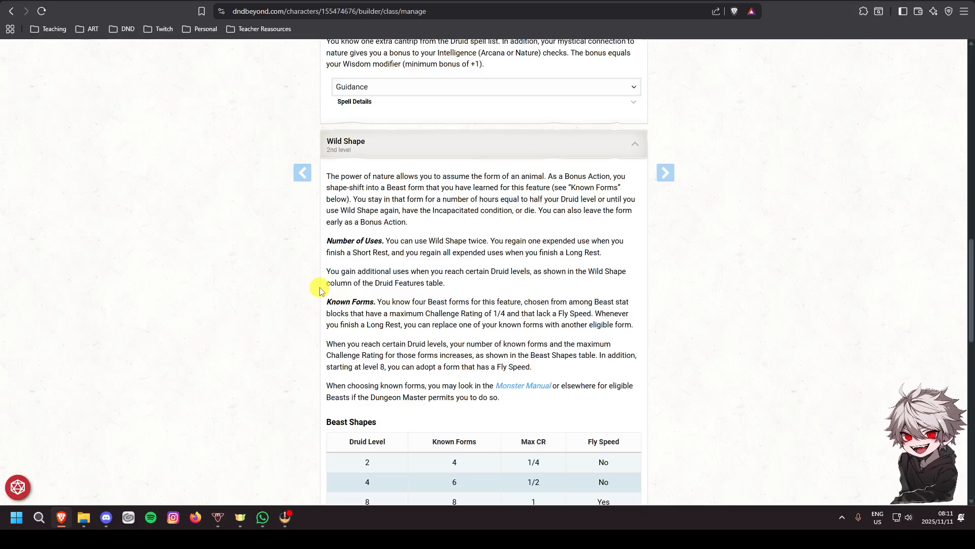
pyautogui.scroll(-2, 320, 289)
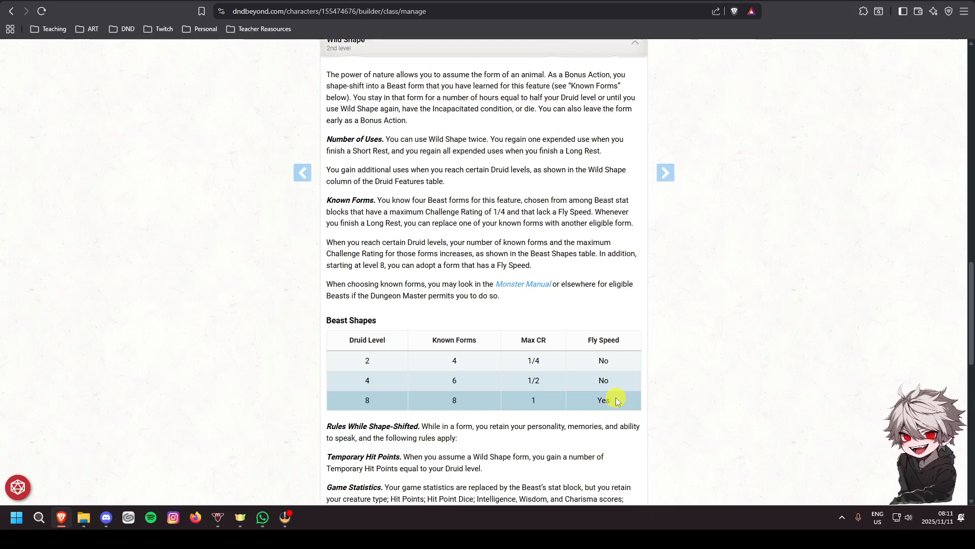
pyautogui.scroll(-2, 599, 386)
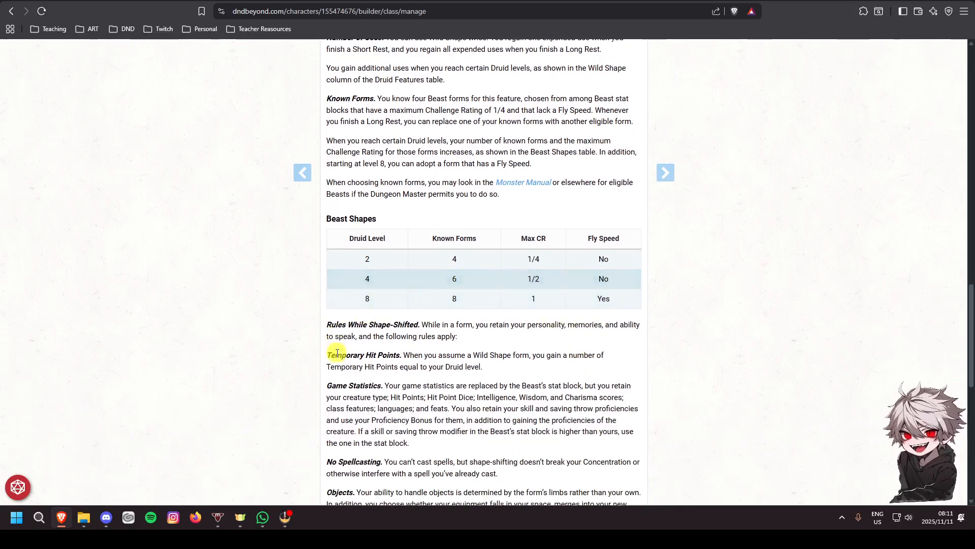
pyautogui.scroll(-1, 319, 410)
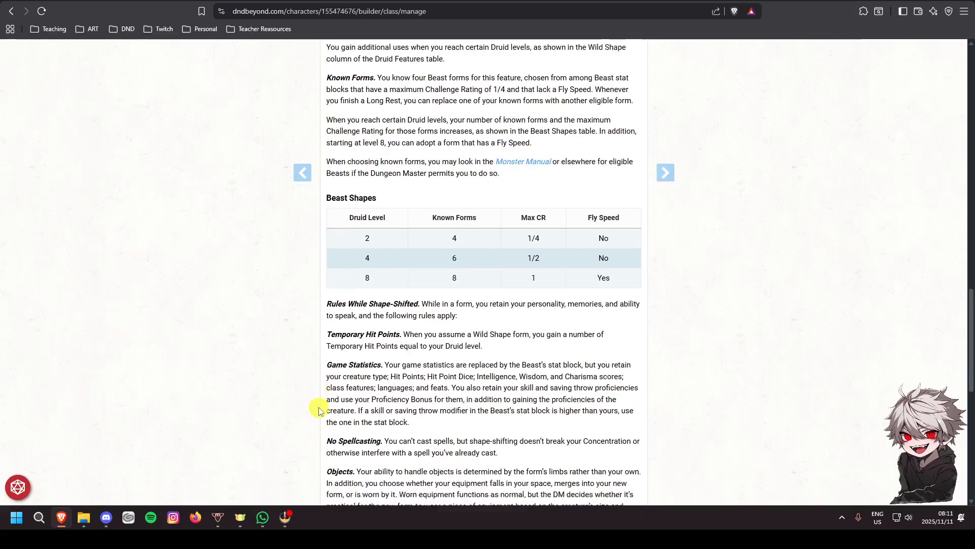
pyautogui.scroll(-1, 320, 411)
pyautogui.scroll(-1, 463, 418)
pyautogui.scroll(1, 496, 435)
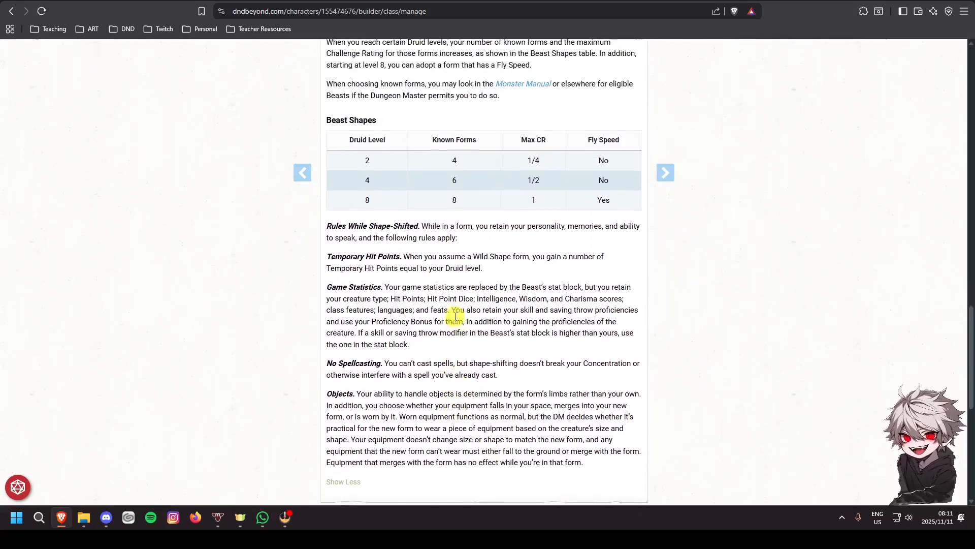
pyautogui.scroll(1, 456, 316)
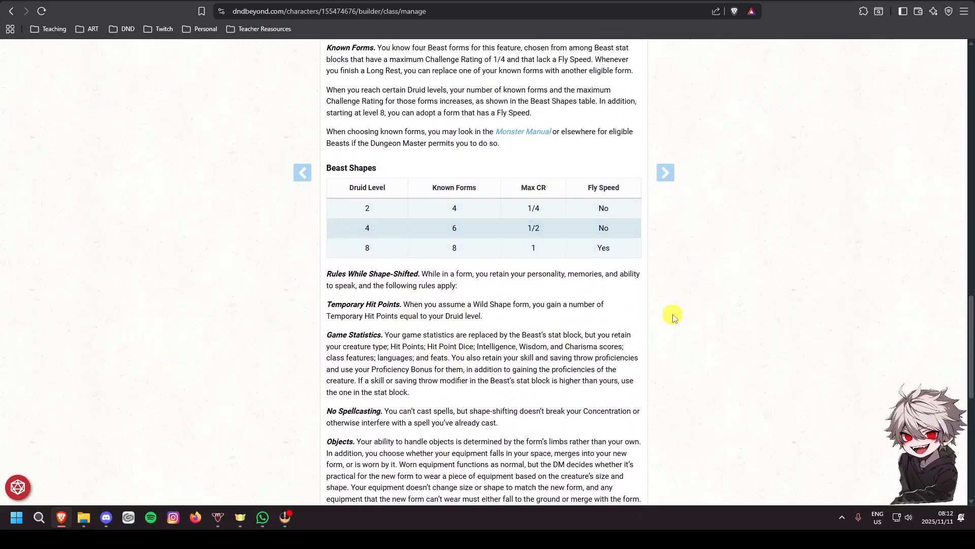
# Expand the Wild Companion feature and read its description.
pyautogui.scroll(-4, 428, 261)
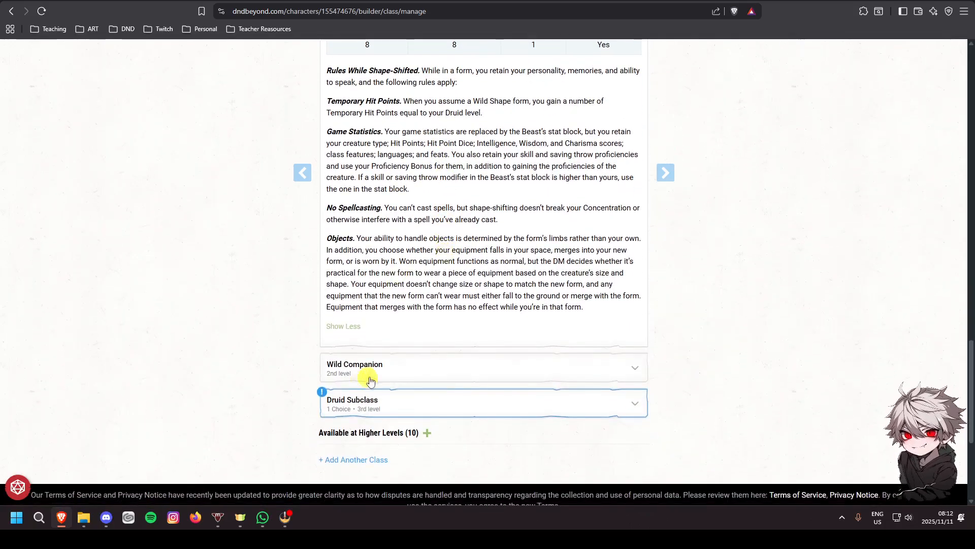
pyautogui.click(421, 368)
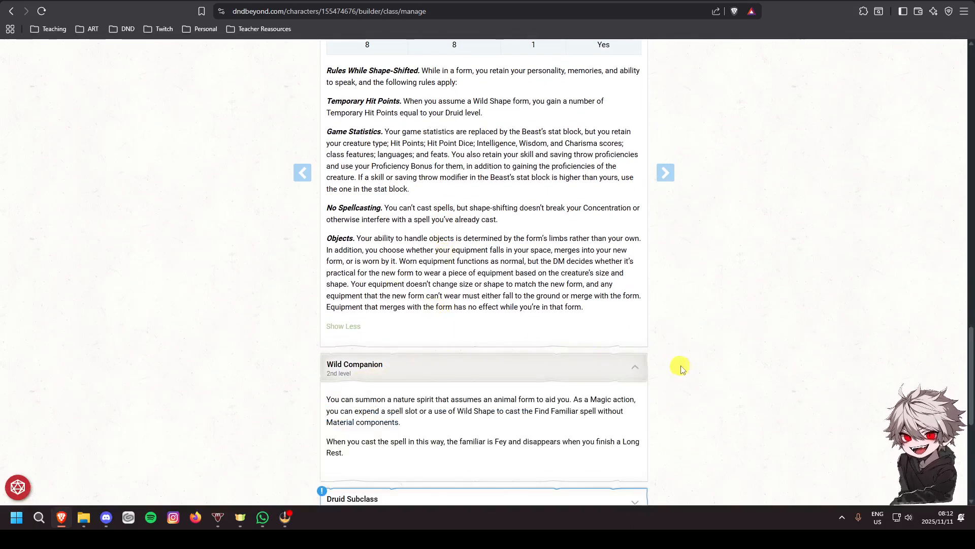
pyautogui.scroll(-1, 682, 368)
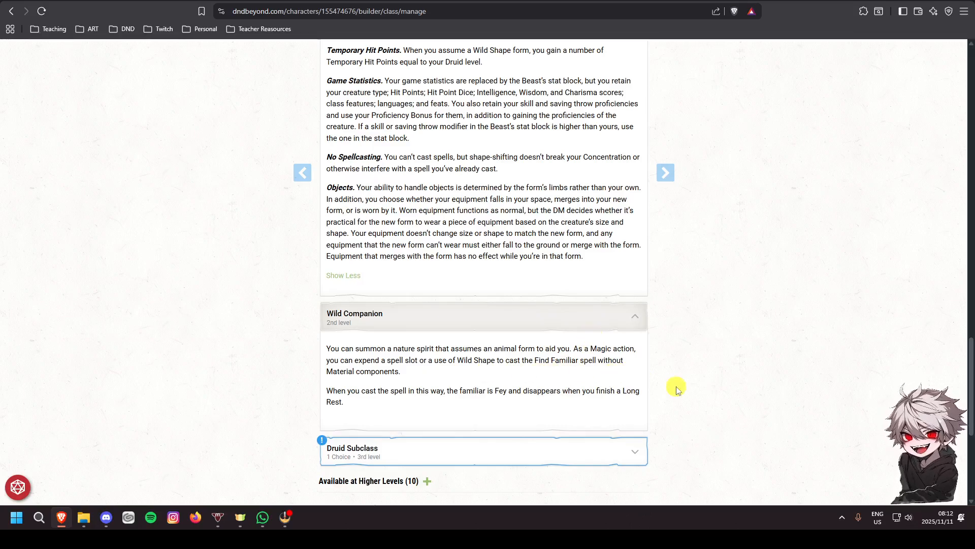
# Expand the Druid Subclass feature and choose Circle of the Moon from the Core Rules as the subclass.
pyautogui.scroll(-2, 443, 354)
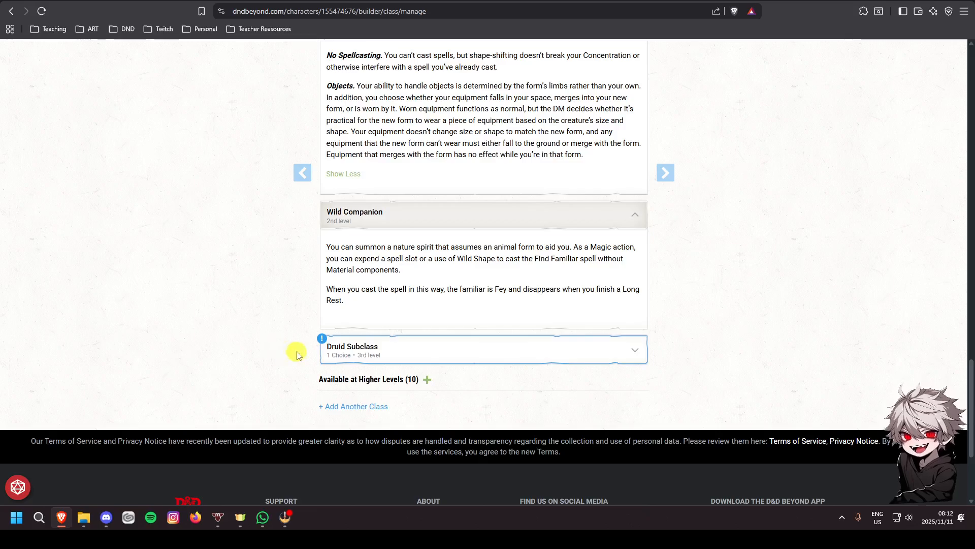
pyautogui.click(453, 355)
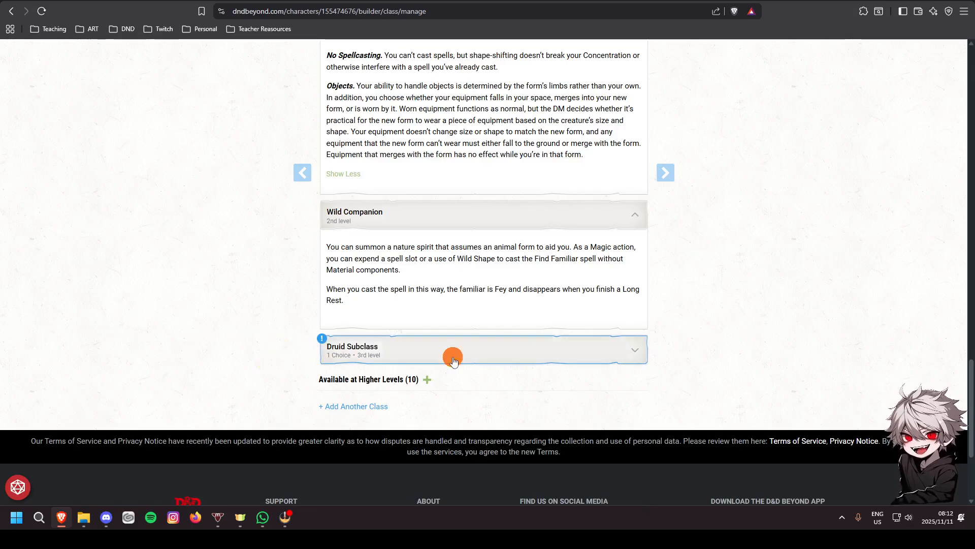
pyautogui.scroll(-2, 452, 351)
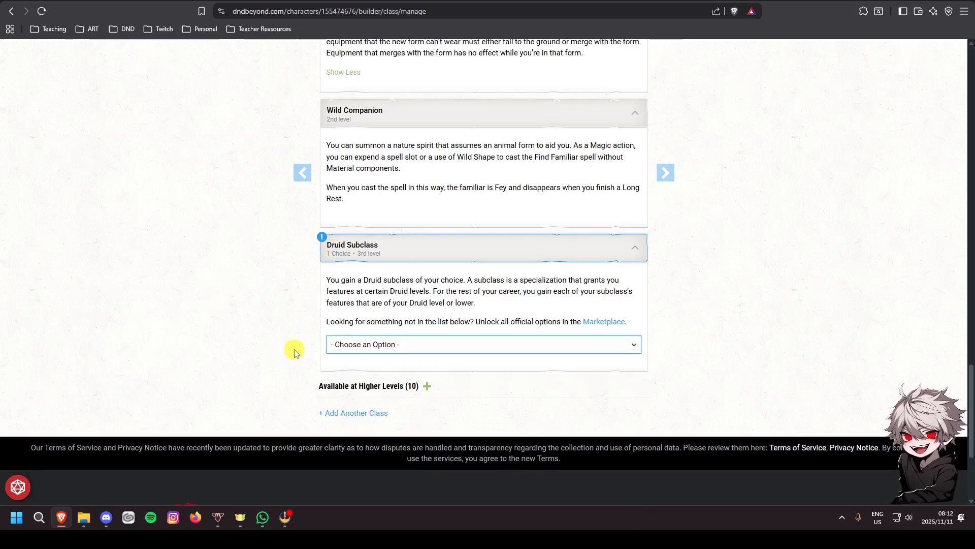
pyautogui.click(414, 343)
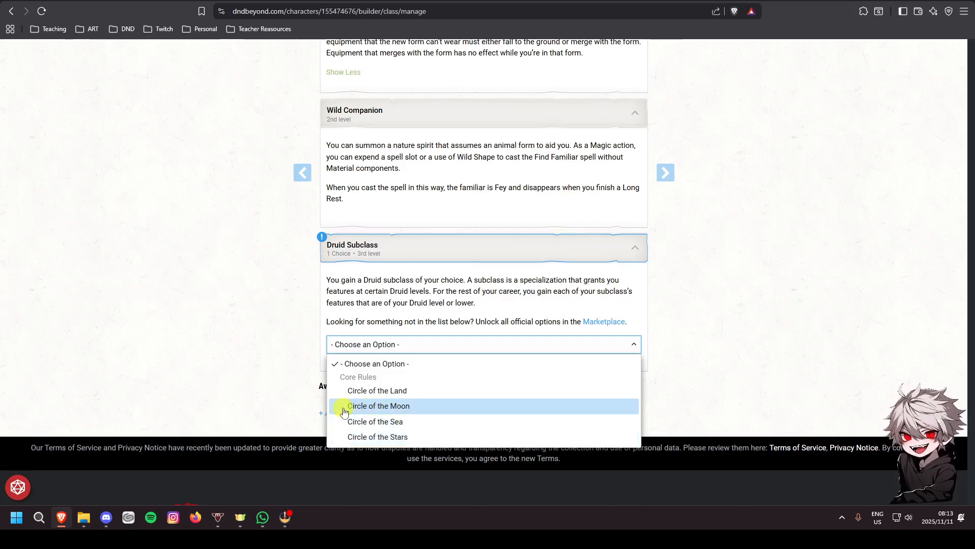
pyautogui.click(382, 411)
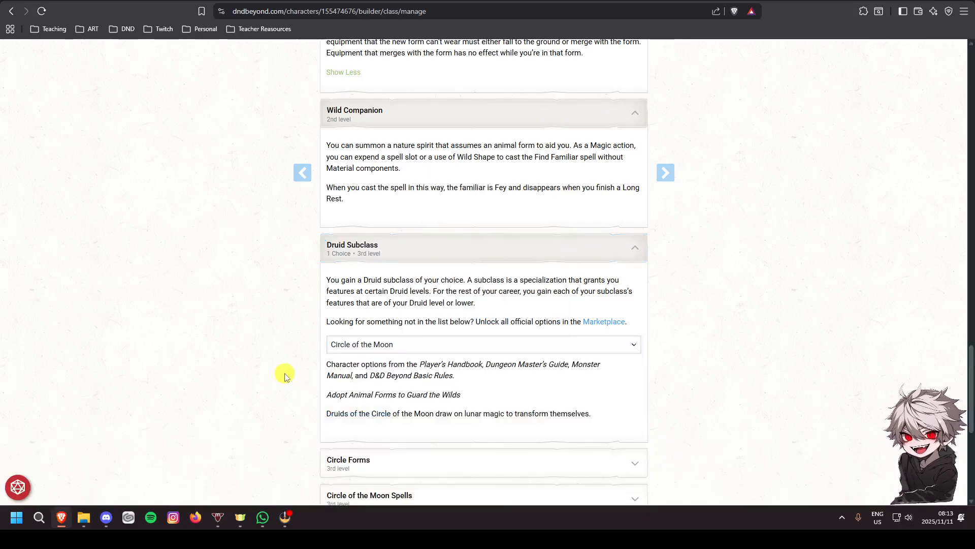
# Expand the Circle Forms feature and compare its benefits with the Beast Shapes table under Wild Shape.
pyautogui.scroll(-1, 282, 375)
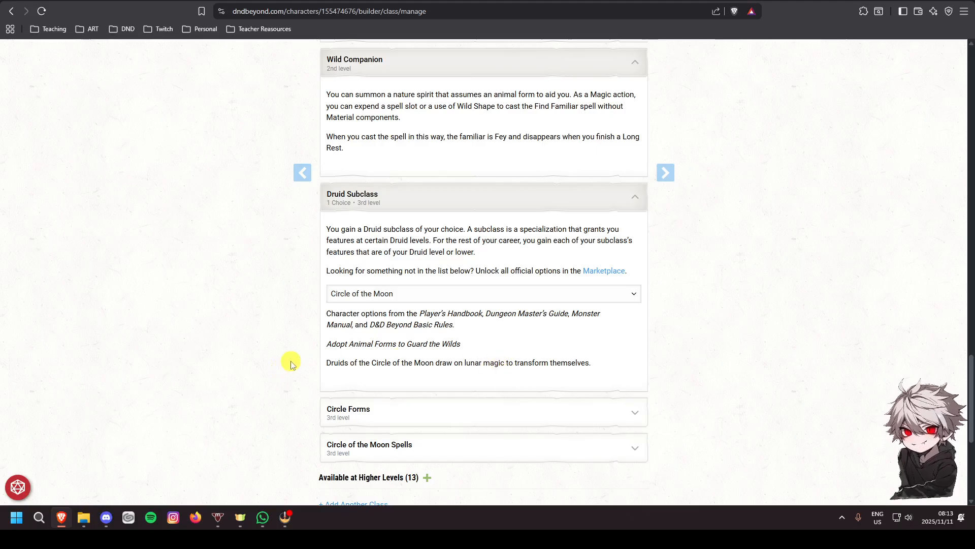
pyautogui.scroll(-1, 289, 363)
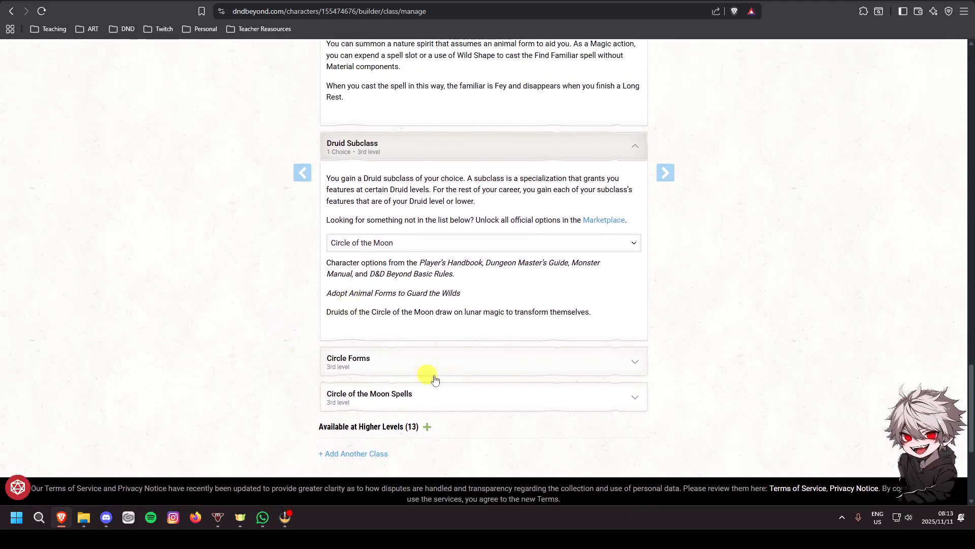
pyautogui.click(411, 368)
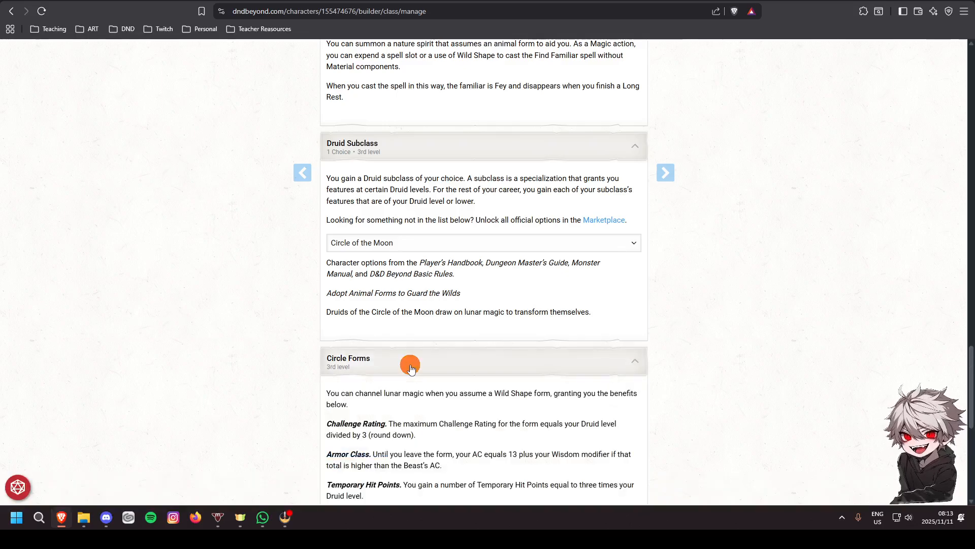
pyautogui.scroll(-2, 406, 364)
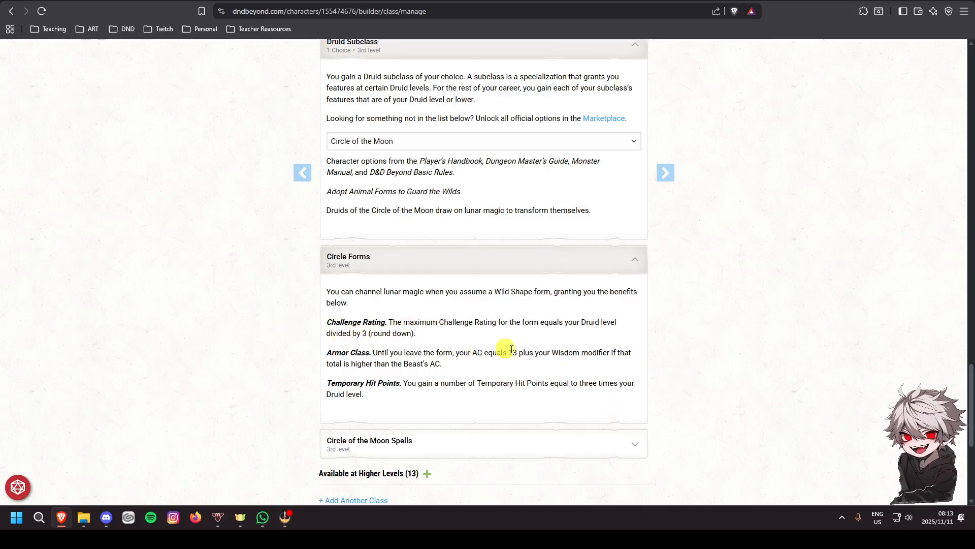
pyautogui.scroll(15, 622, 335)
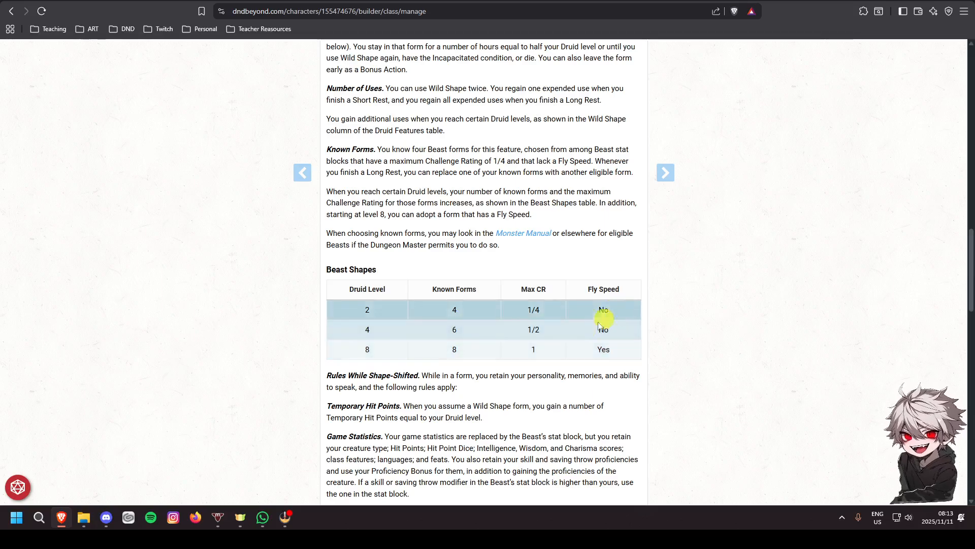
pyautogui.scroll(-10, 545, 353)
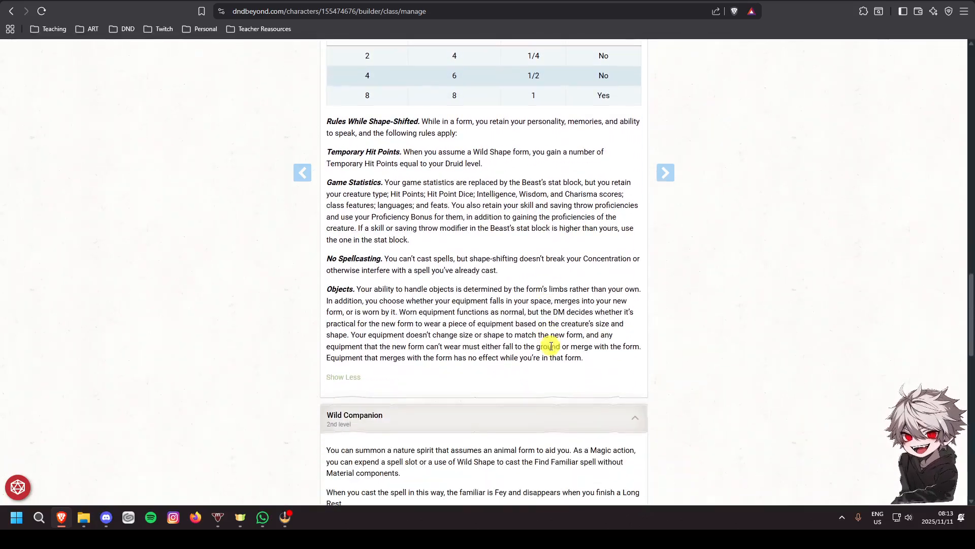
pyautogui.scroll(-2, 557, 345)
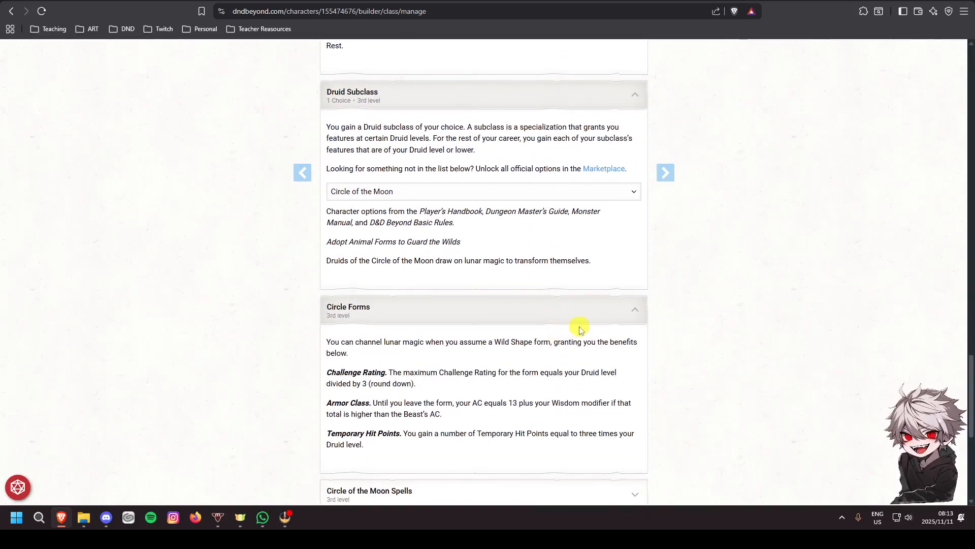
# Expand the Circle of the Moon Spells feature in full and read its table of prepared spells by Druid level.
pyautogui.scroll(-2, 559, 341)
pyautogui.click(414, 391)
pyautogui.scroll(-2, 342, 342)
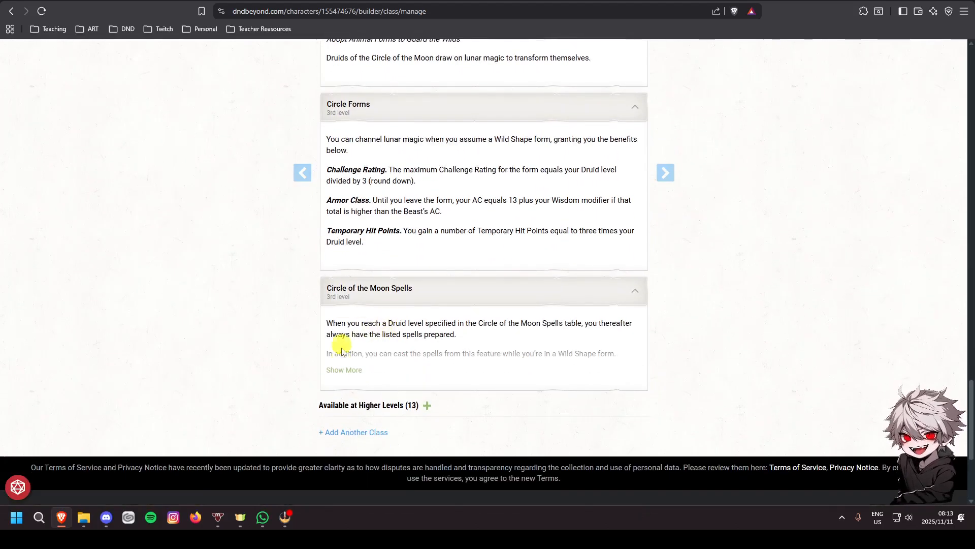
pyautogui.click(341, 369)
pyautogui.scroll(-2, 404, 321)
pyautogui.scroll(-1, 405, 321)
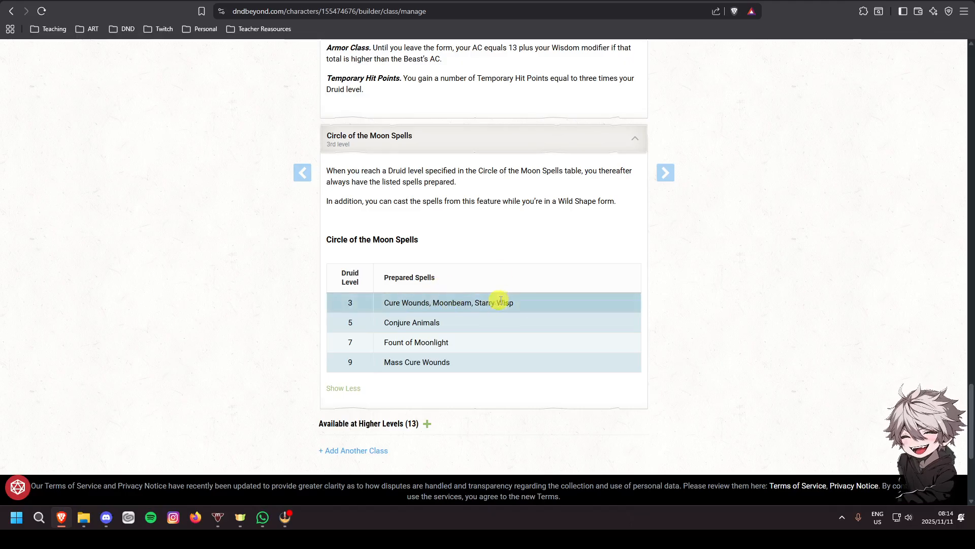
pyautogui.scroll(4, 648, 337)
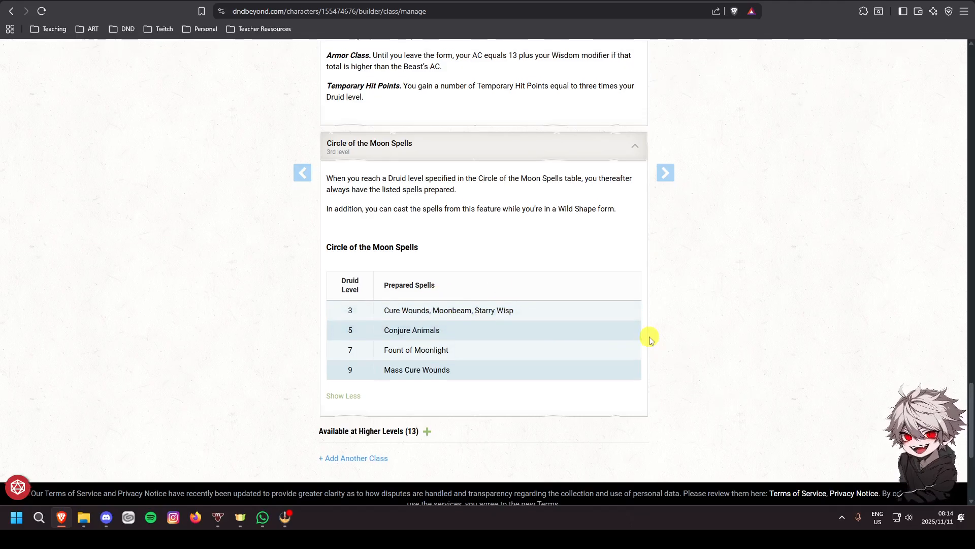
pyautogui.scroll(2, 640, 340)
pyautogui.scroll(-3, 574, 309)
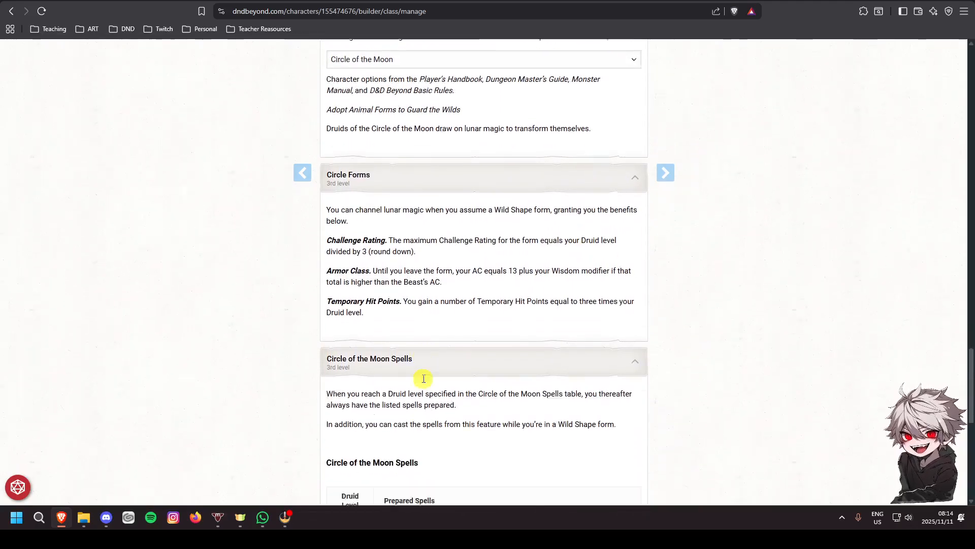
pyautogui.scroll(1, 437, 367)
# Check the Background page briefly, return to the class page and review the Core Druid Traits table.
pyautogui.scroll(15, 431, 369)
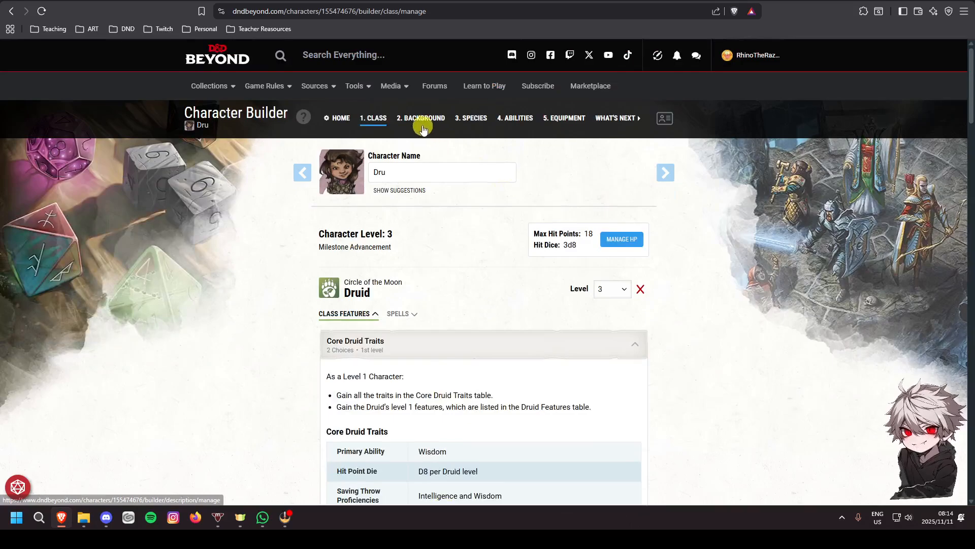
pyautogui.click(420, 123)
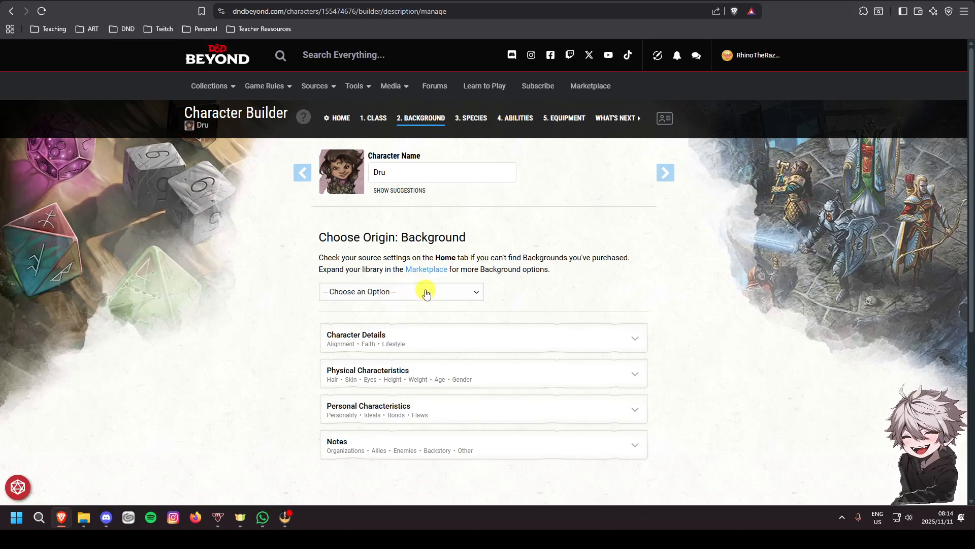
pyautogui.click(377, 118)
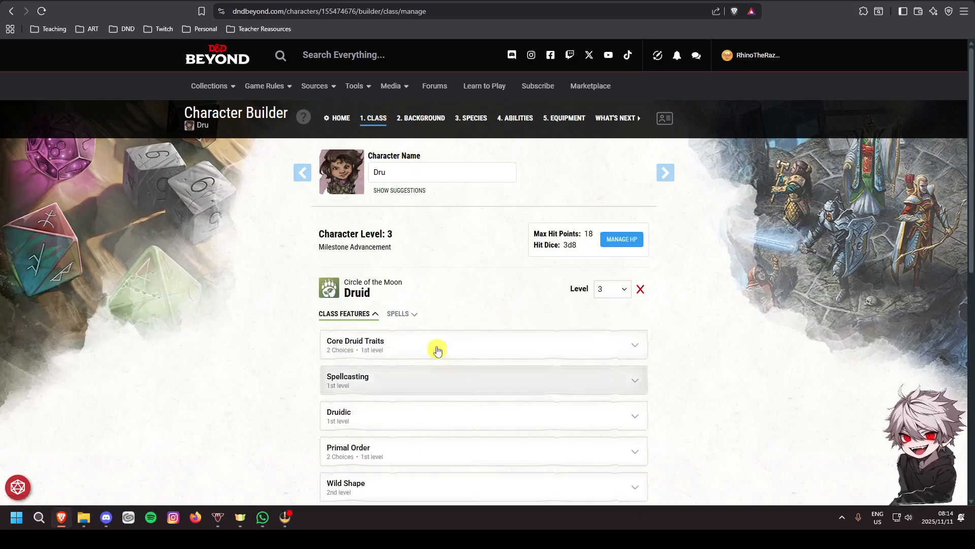
pyautogui.click(421, 342)
pyautogui.scroll(-3, 432, 330)
pyautogui.click(341, 271)
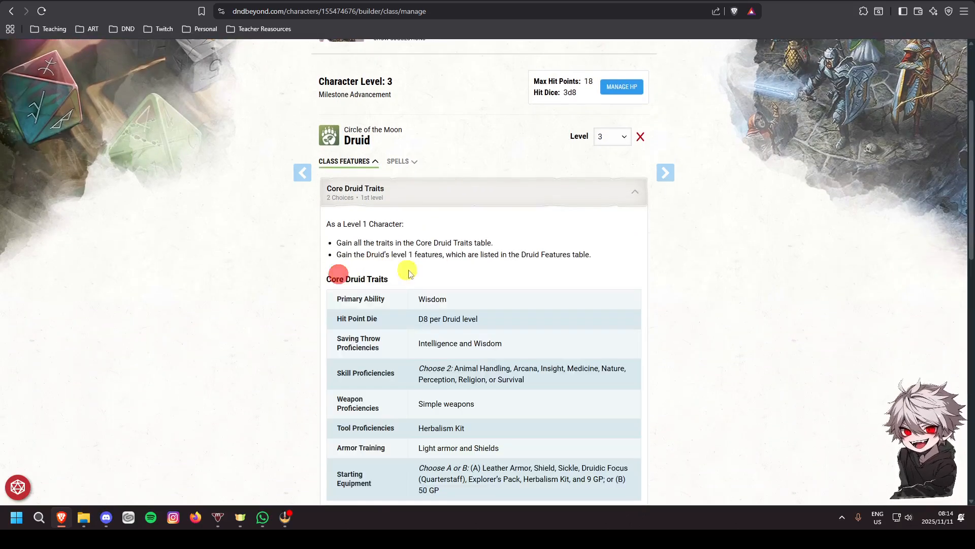
pyautogui.scroll(3, 482, 343)
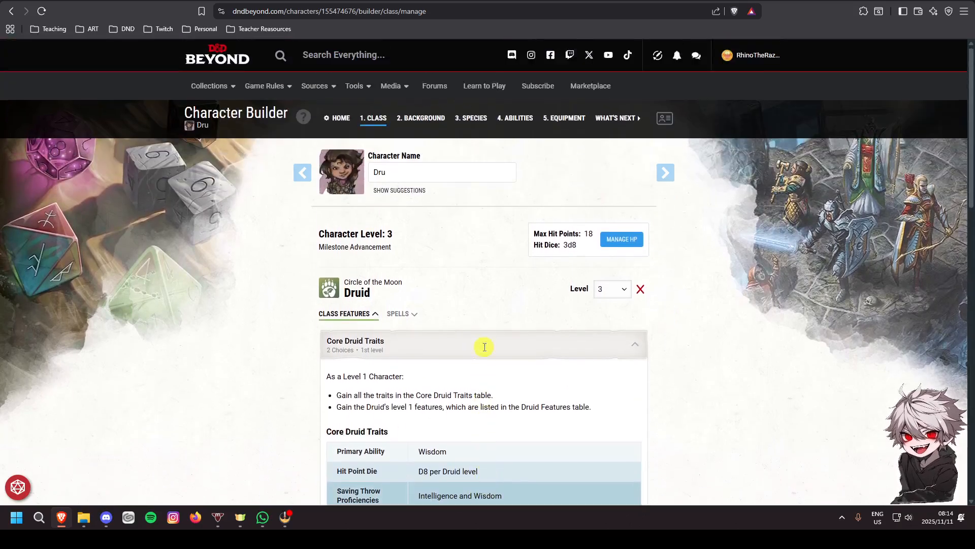
# Choose Hermit as the character's background and expand its Ability Scores to read the offered increases.
pyautogui.click(421, 122)
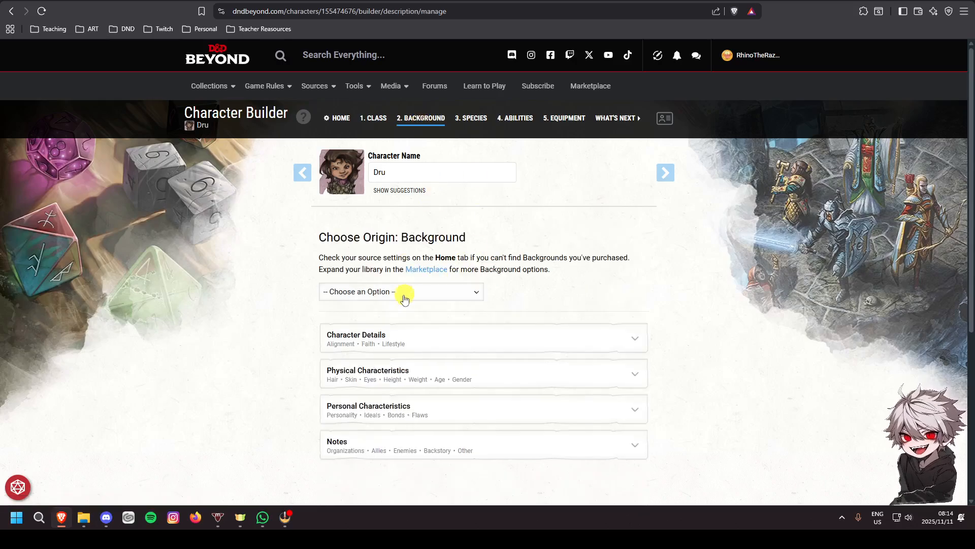
pyautogui.click(387, 295)
pyautogui.scroll(-2, 400, 356)
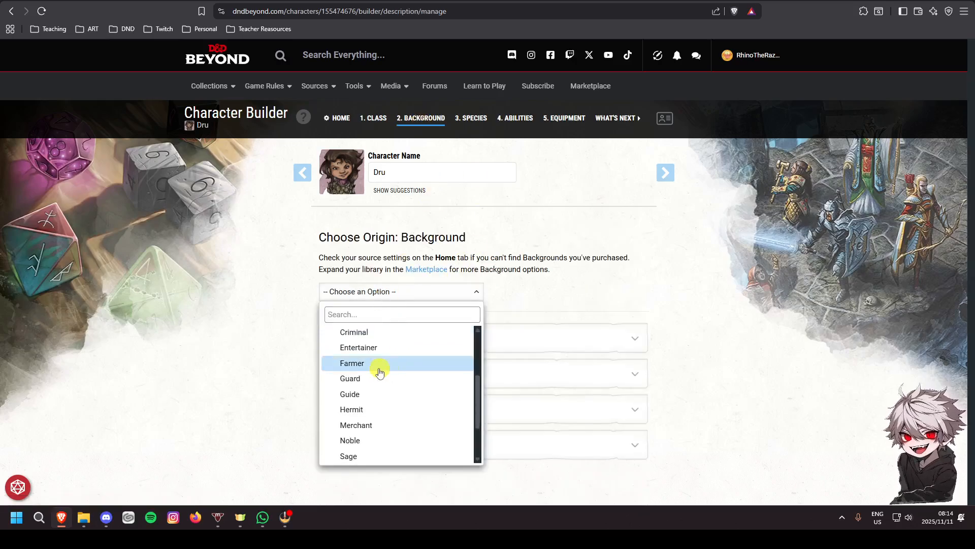
pyautogui.click(357, 411)
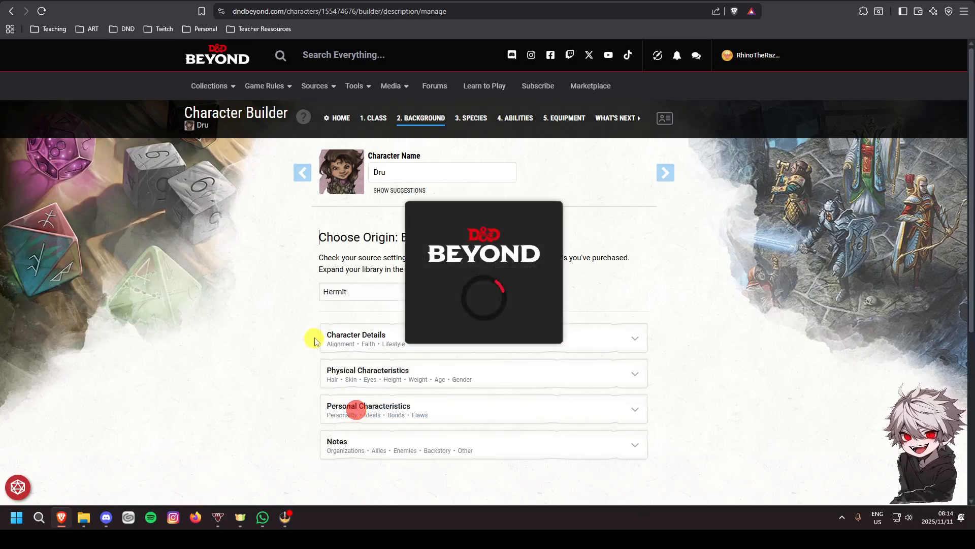
pyautogui.scroll(-3, 356, 325)
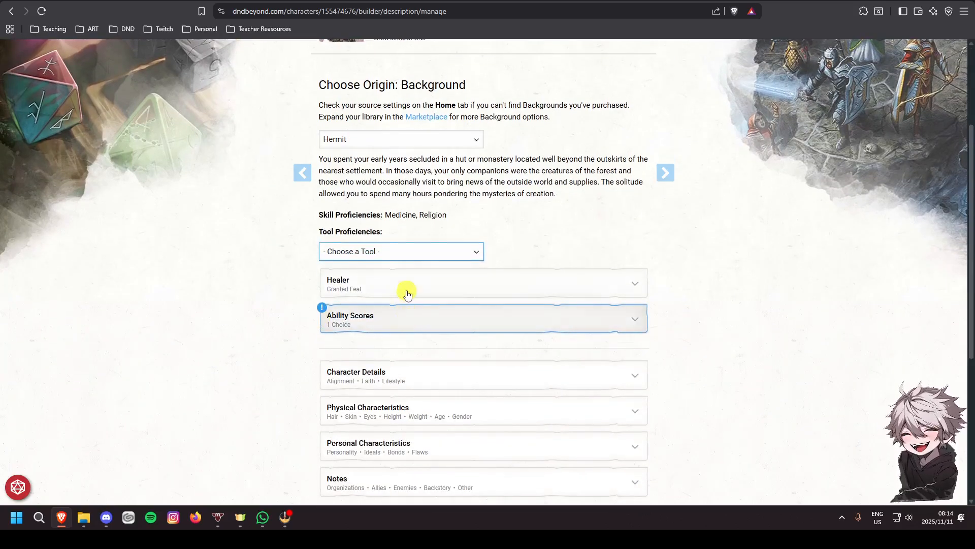
pyautogui.click(396, 326)
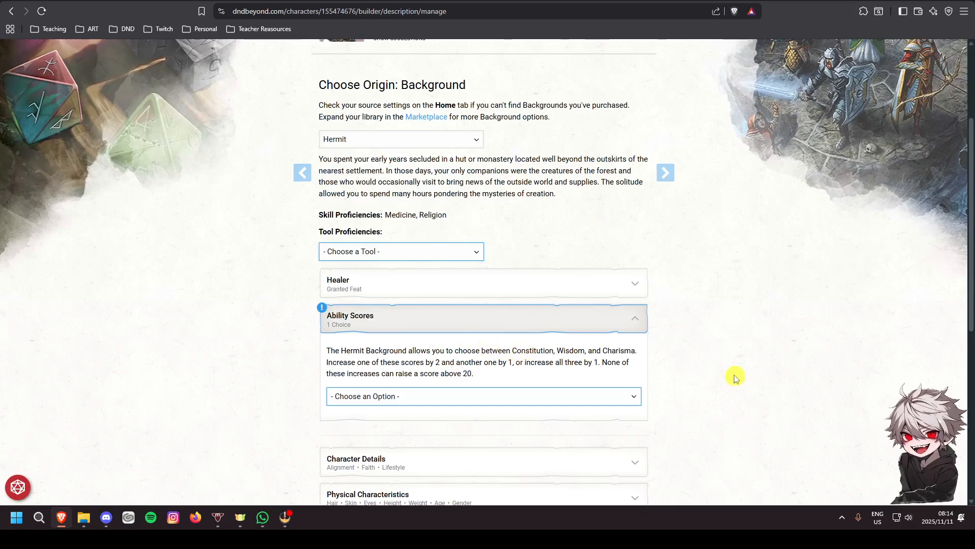
# Switch the background to Farmer and expand its Ability Scores to read the offered increases.
pyautogui.scroll(1, 598, 353)
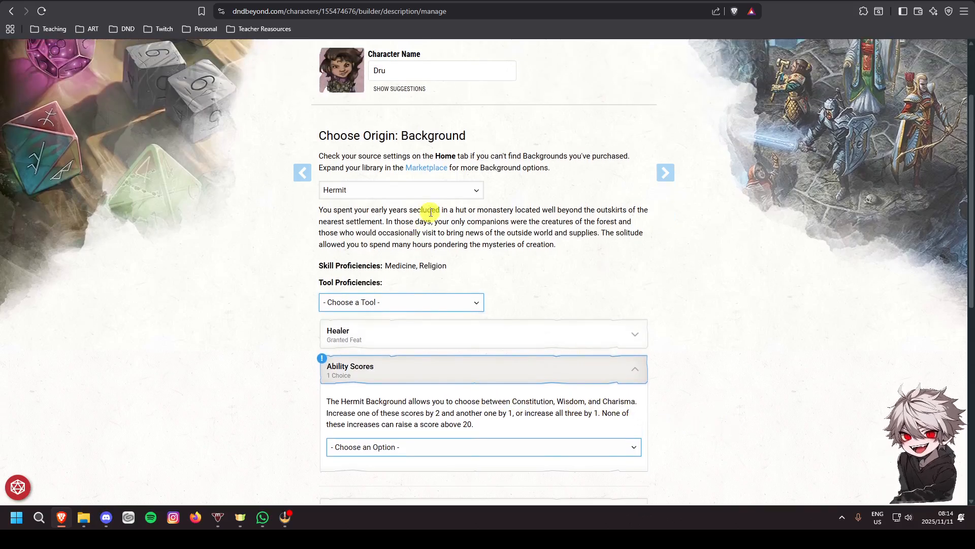
pyautogui.click(454, 193)
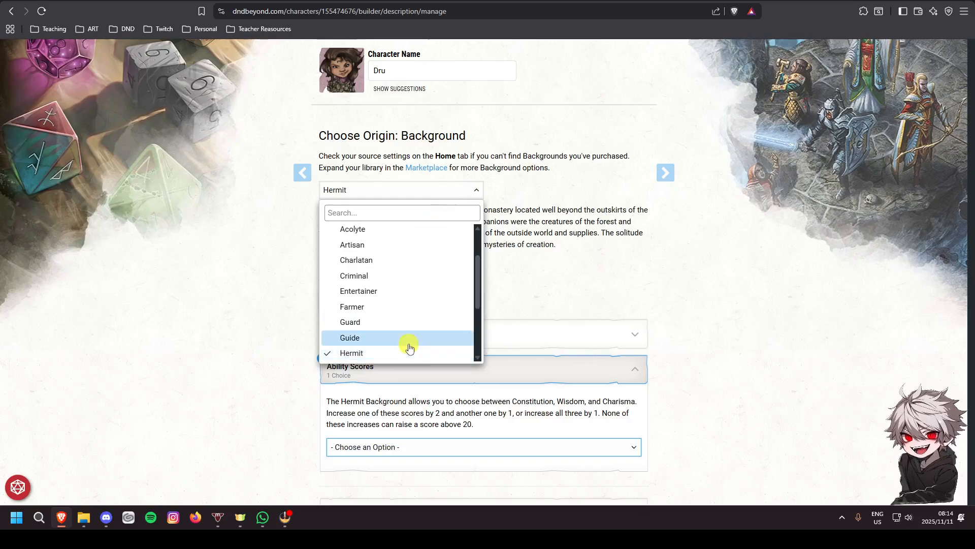
pyautogui.click(393, 307)
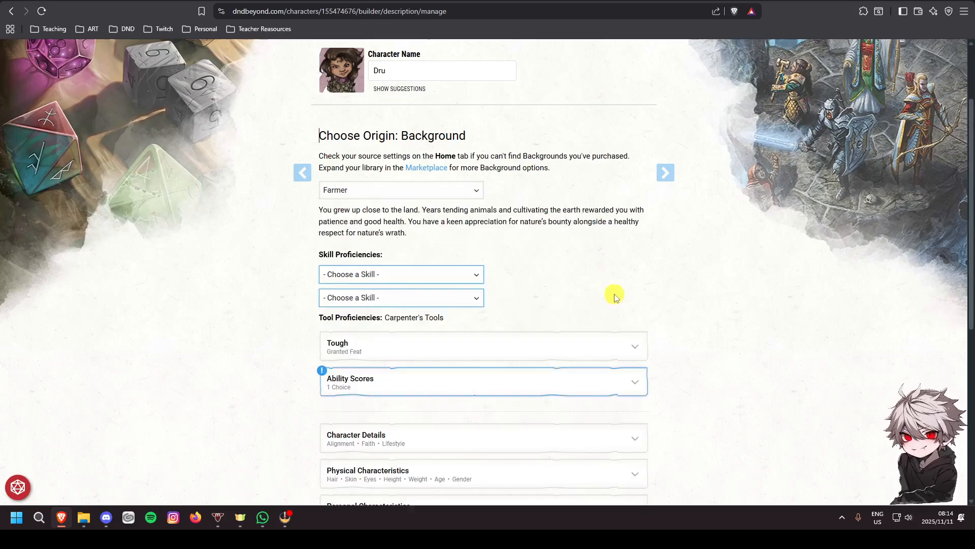
pyautogui.click(516, 376)
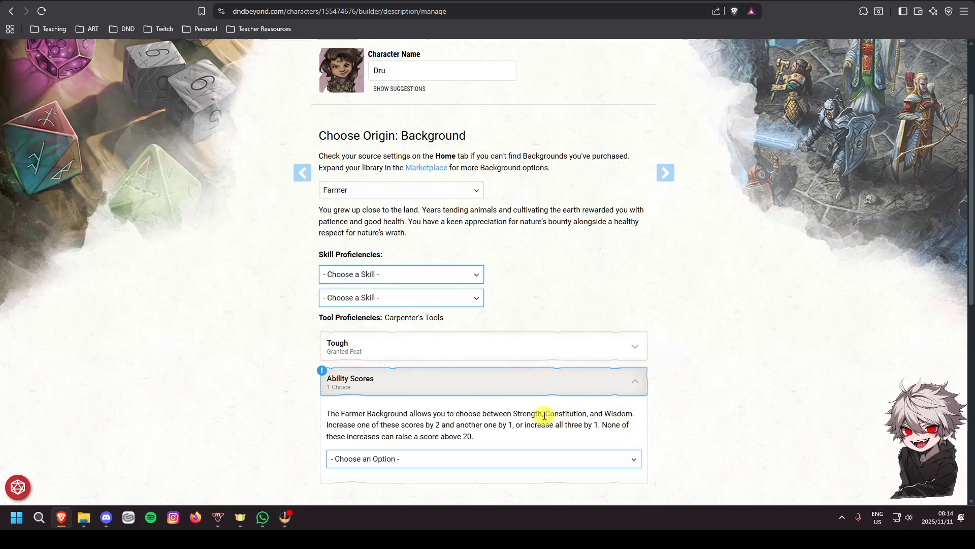
# Browse the Core Rules backgrounds, switch to Guide and expand its Ability Scores to compare the increases.
pyautogui.click(405, 198)
pyautogui.scroll(-2, 419, 309)
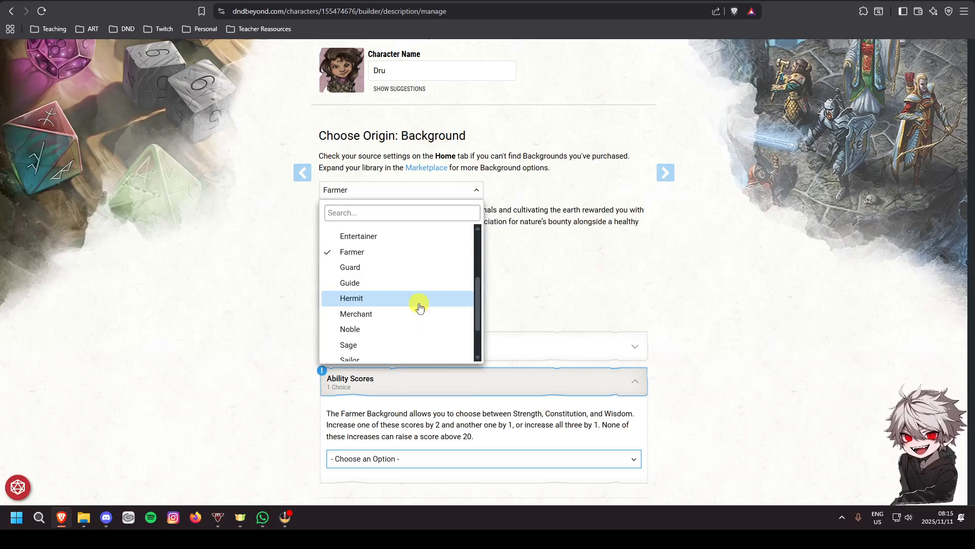
pyautogui.scroll(-1, 415, 330)
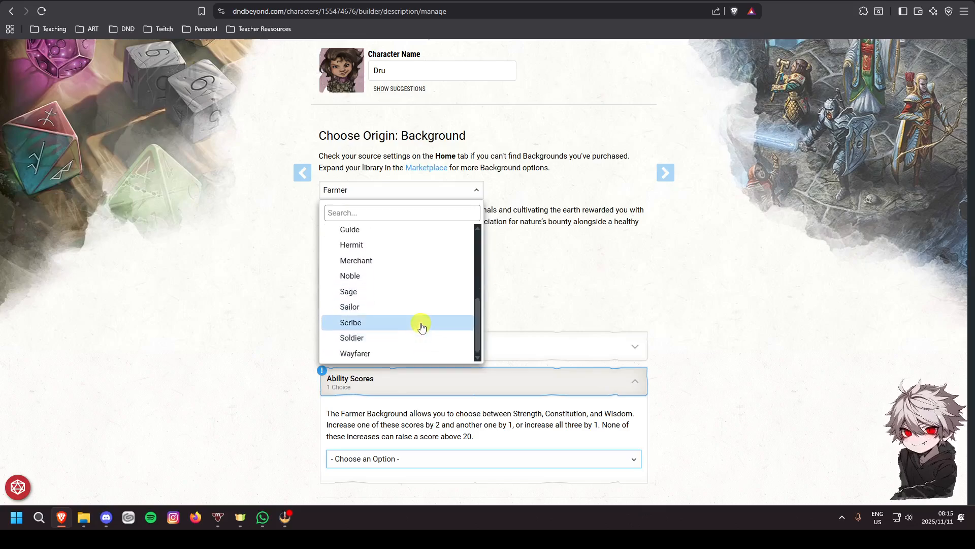
pyautogui.scroll(3, 358, 310)
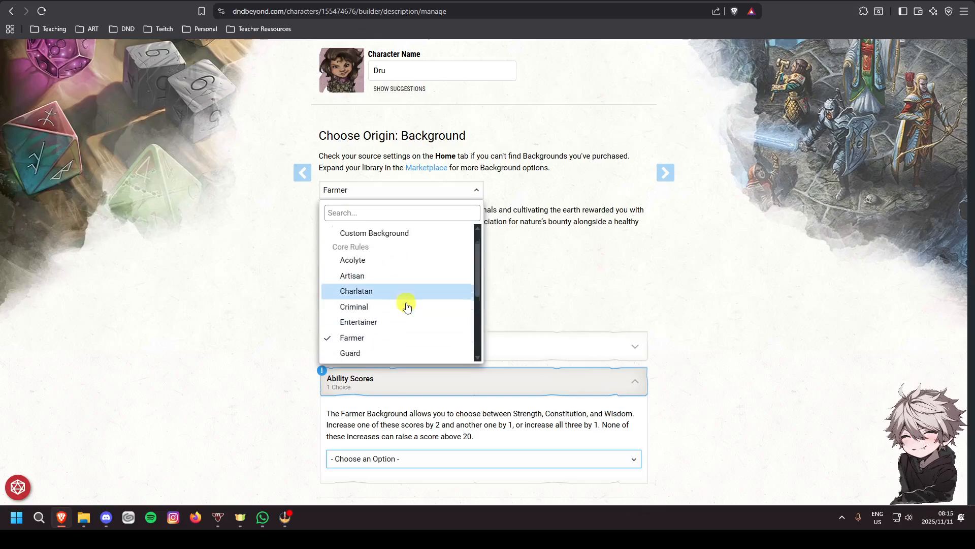
pyautogui.scroll(-1, 401, 292)
pyautogui.scroll(-1, 394, 287)
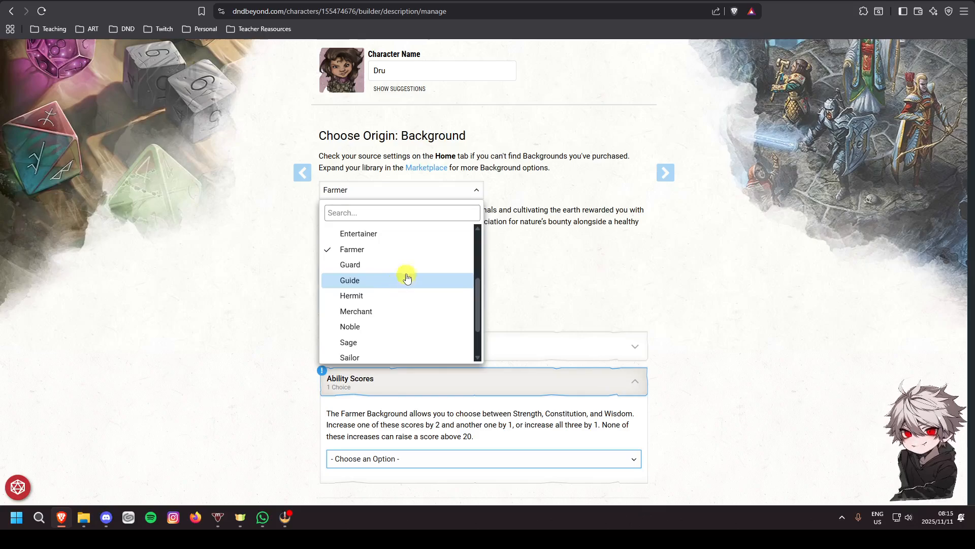
pyautogui.click(395, 282)
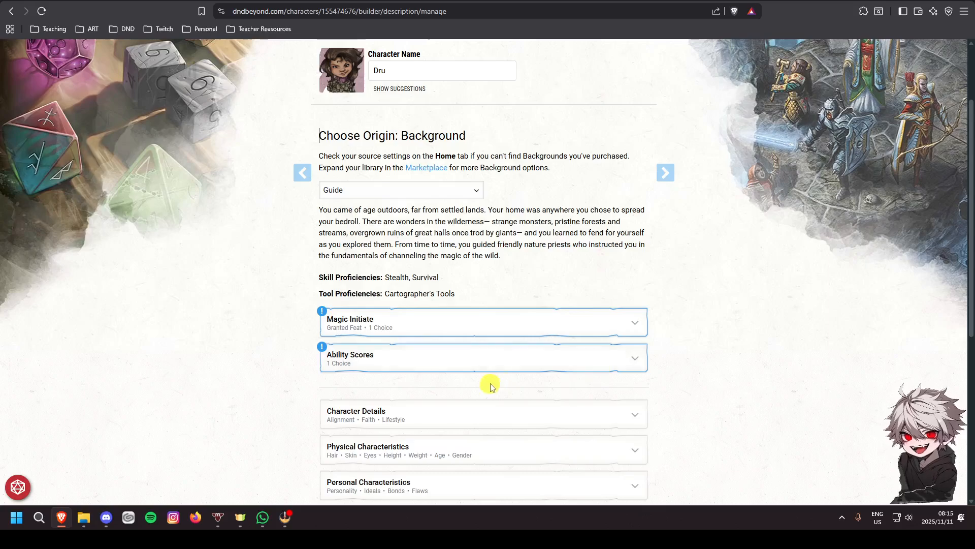
pyautogui.click(503, 363)
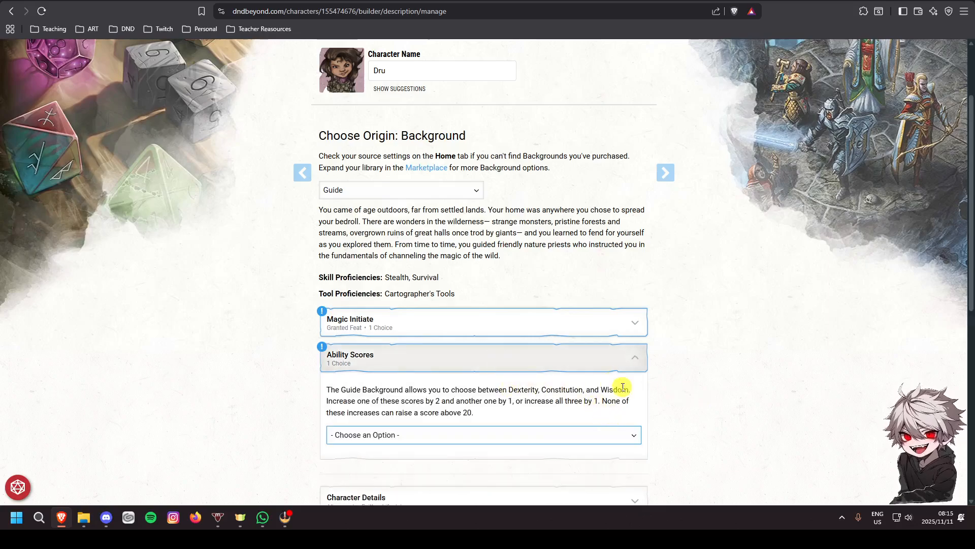
# Change the background to Sage and expand its Ability Scores choice.
pyautogui.click(418, 194)
pyautogui.scroll(-2, 389, 289)
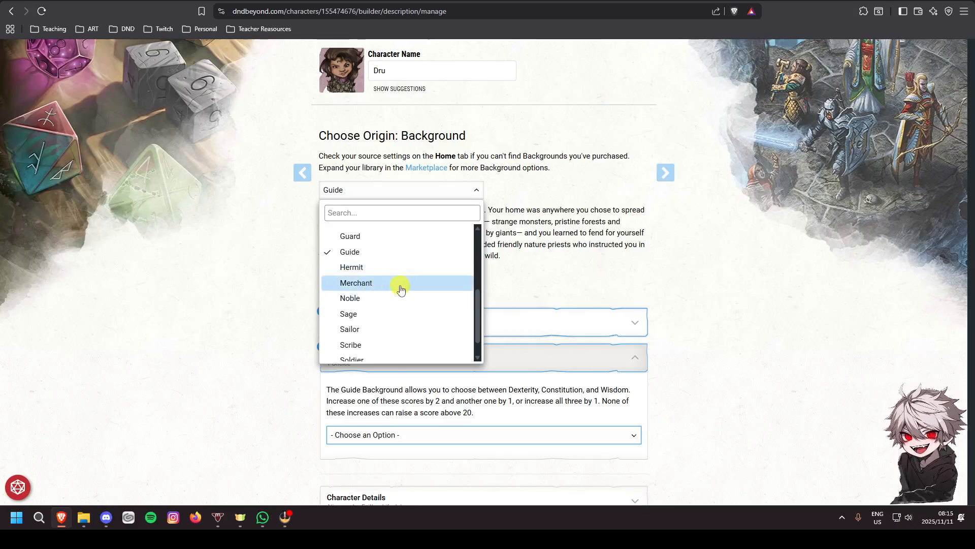
pyautogui.click(355, 314)
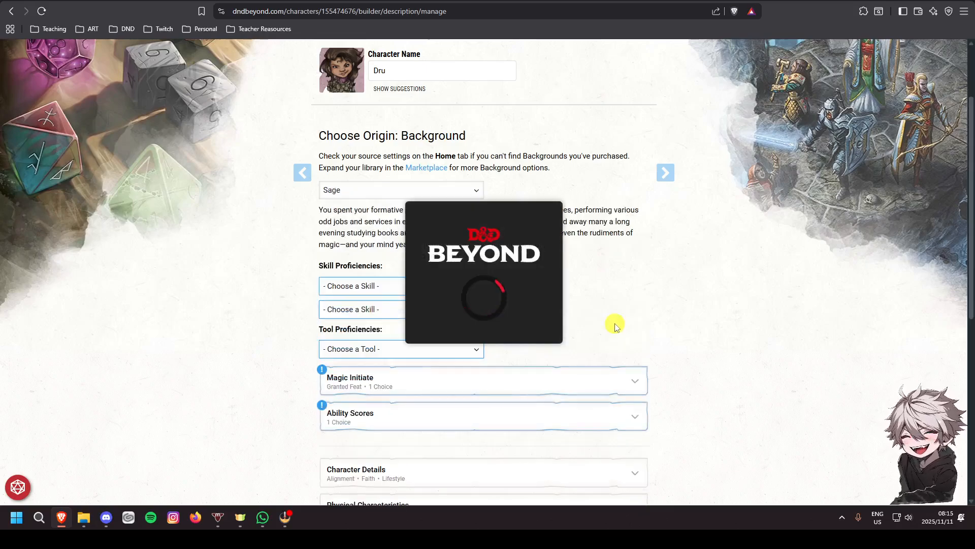
pyautogui.click(594, 351)
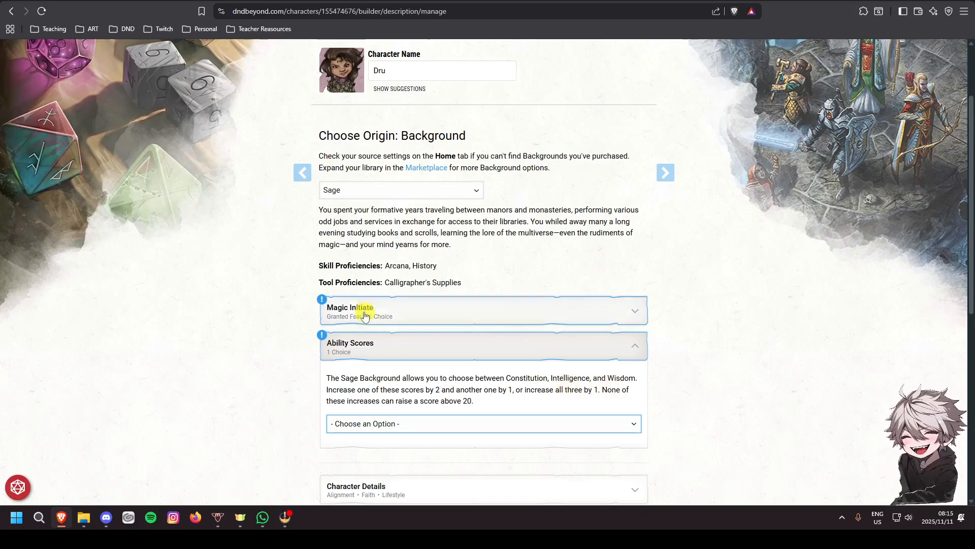
# Expand the Sage's Magic Initiate feat and set Wisdom as its spellcasting ability.
pyautogui.click(502, 316)
pyautogui.scroll(-3, 528, 305)
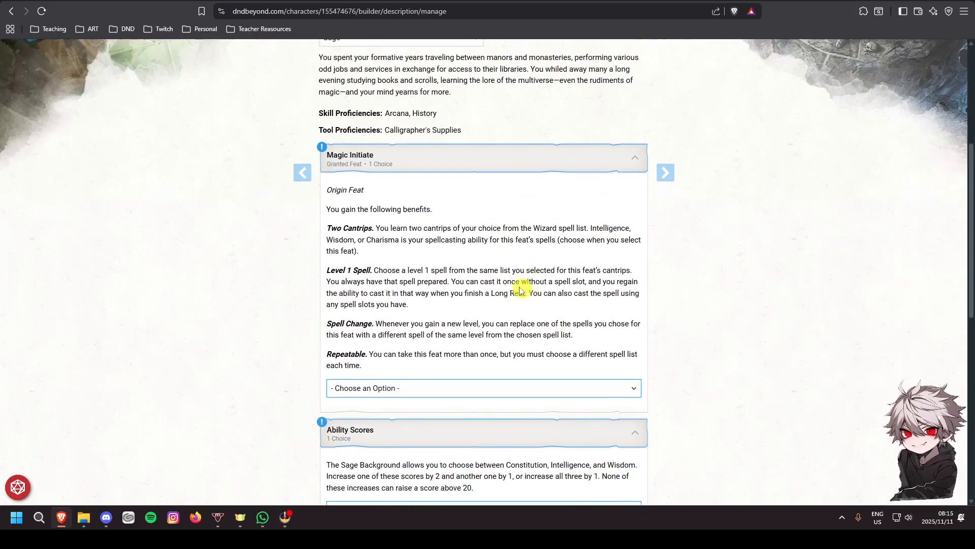
pyautogui.click(471, 387)
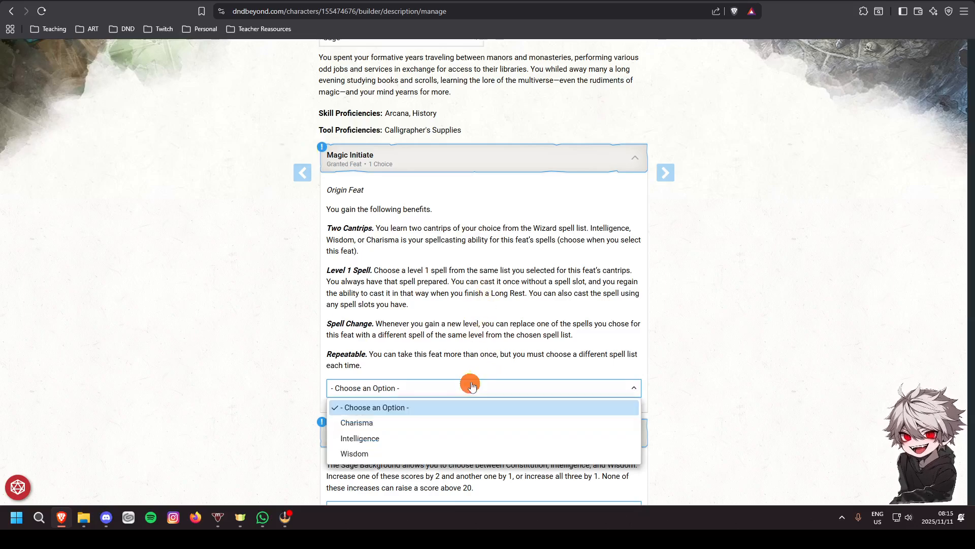
pyautogui.click(349, 453)
pyautogui.scroll(-1, 386, 198)
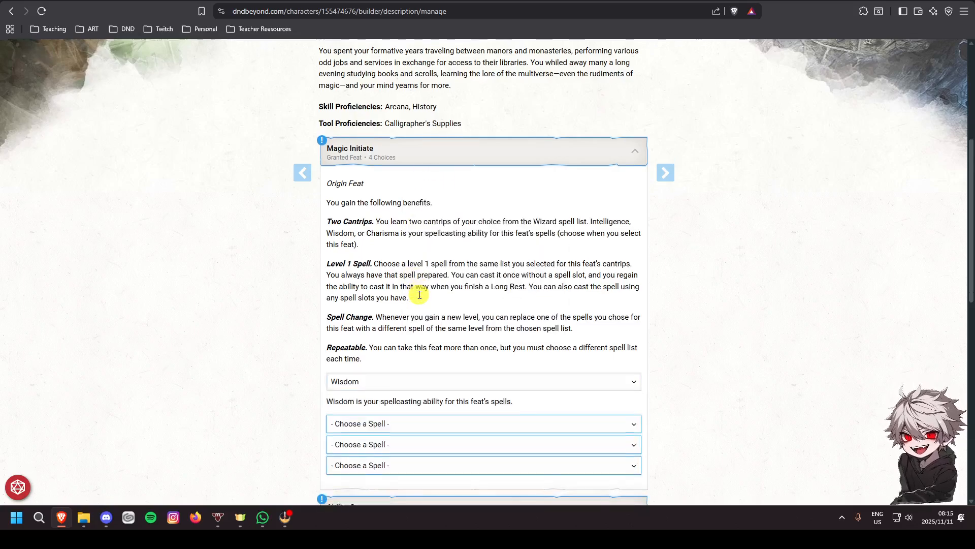
# Browse the Core Rules cantrips offered for Magic Initiate's first spell and close the list without choosing one.
pyautogui.scroll(-2, 355, 240)
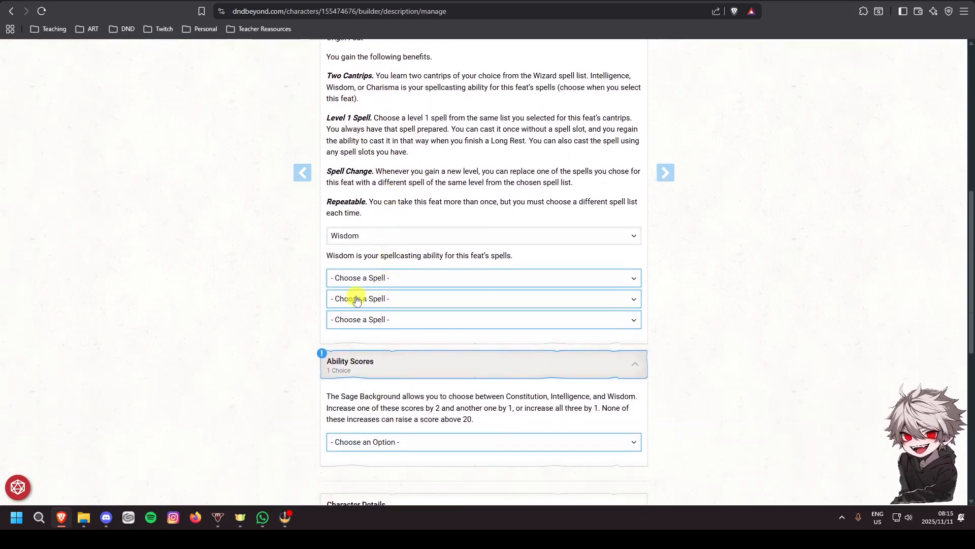
pyautogui.click(427, 277)
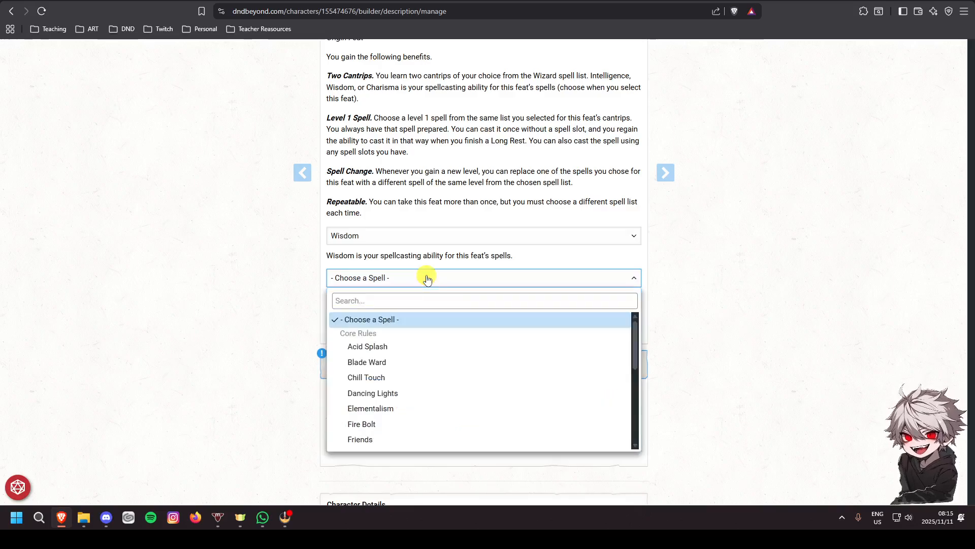
pyautogui.scroll(-5, 436, 376)
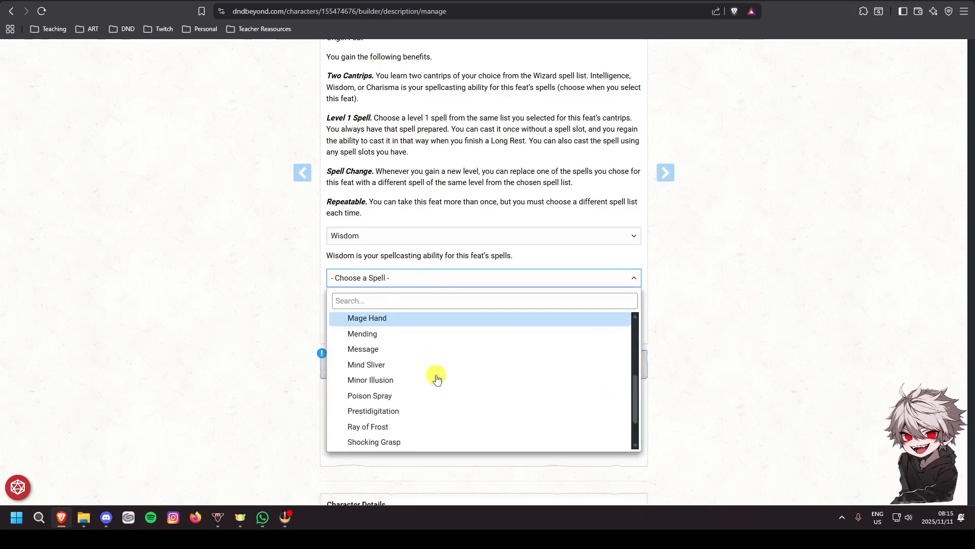
pyautogui.scroll(2, 533, 366)
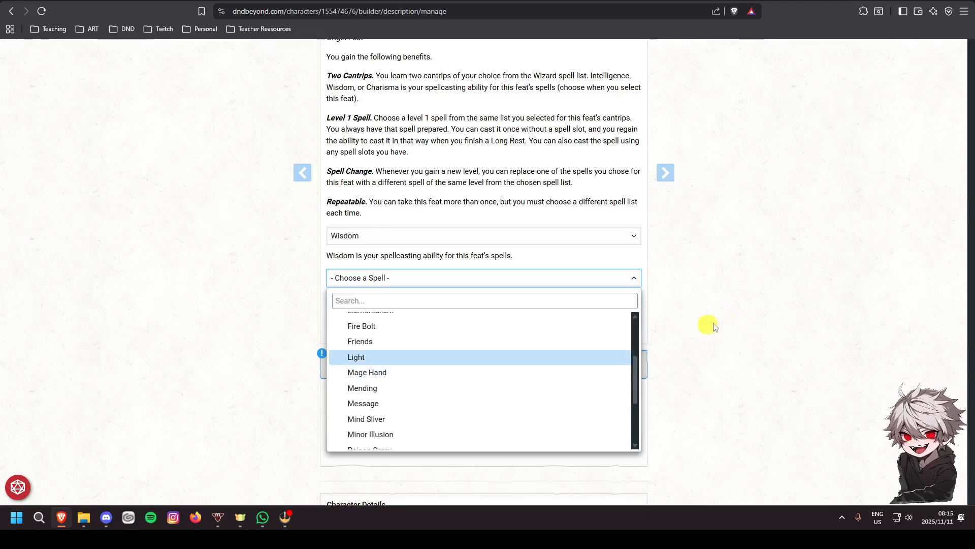
pyautogui.click(728, 303)
pyautogui.scroll(7, 692, 343)
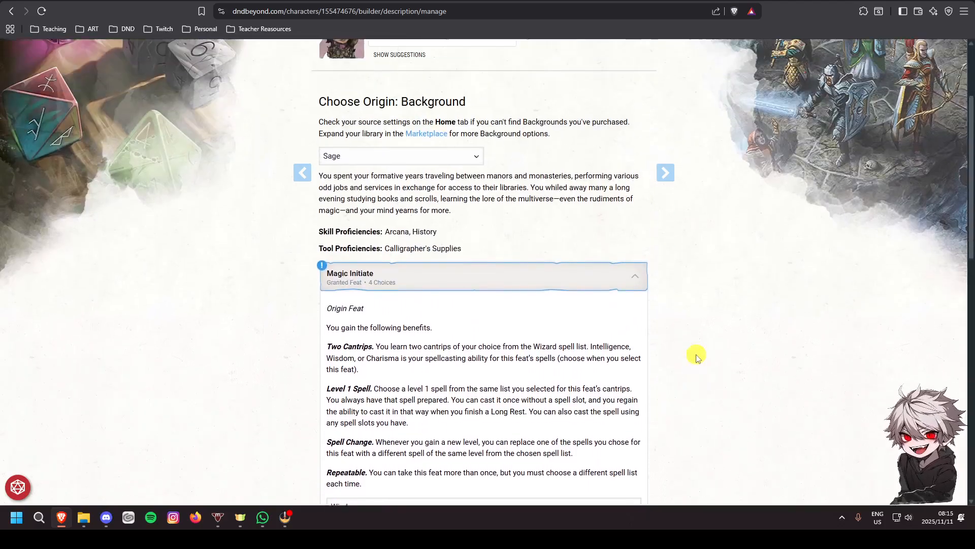
# Choose Mage Hand as the first cantrip of the Magic Initiate feat.
pyautogui.scroll(1, 584, 250)
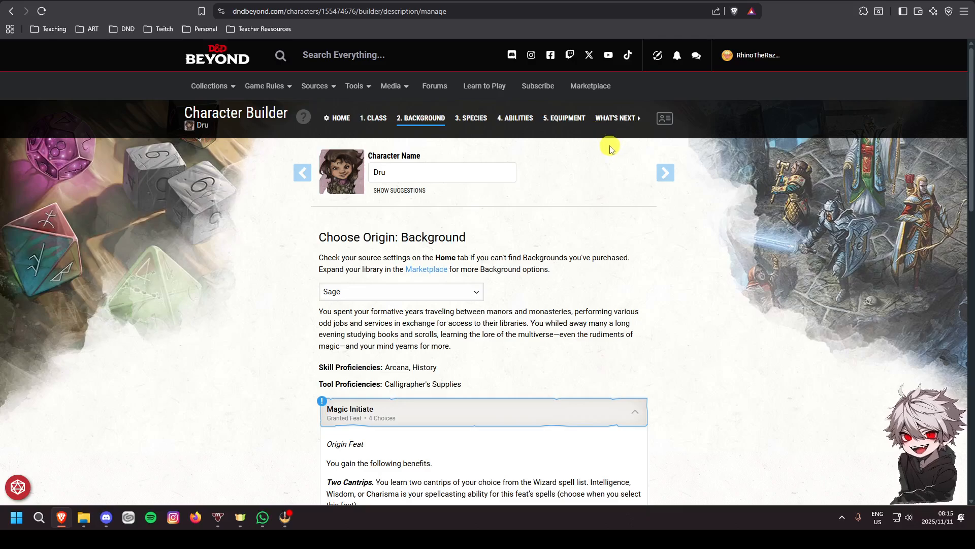
pyautogui.scroll(-8, 562, 244)
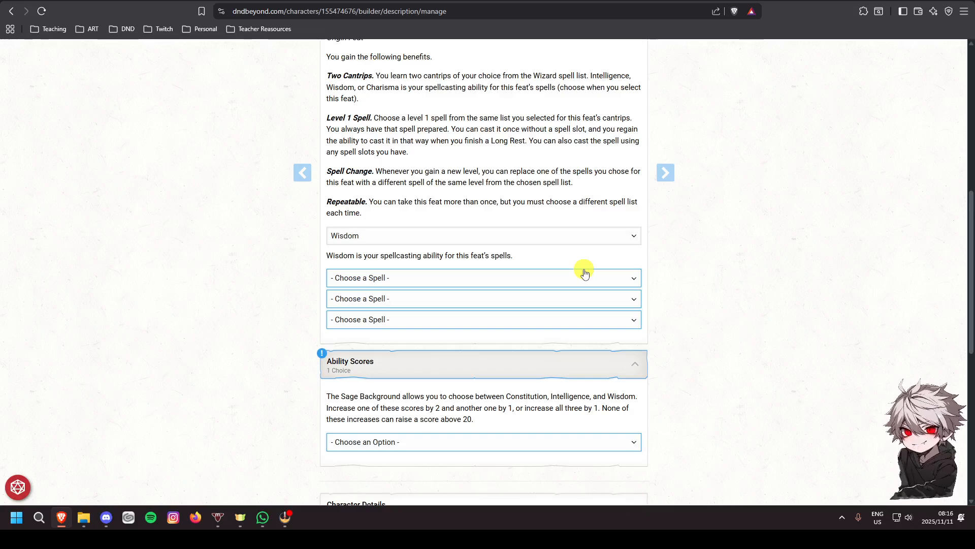
pyautogui.click(518, 274)
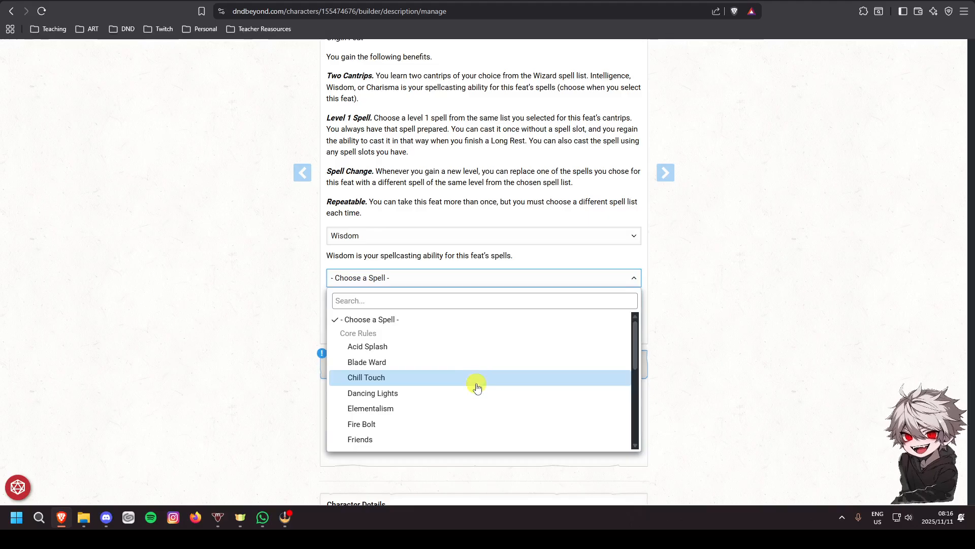
pyautogui.scroll(-1, 478, 382)
pyautogui.scroll(-1, 481, 380)
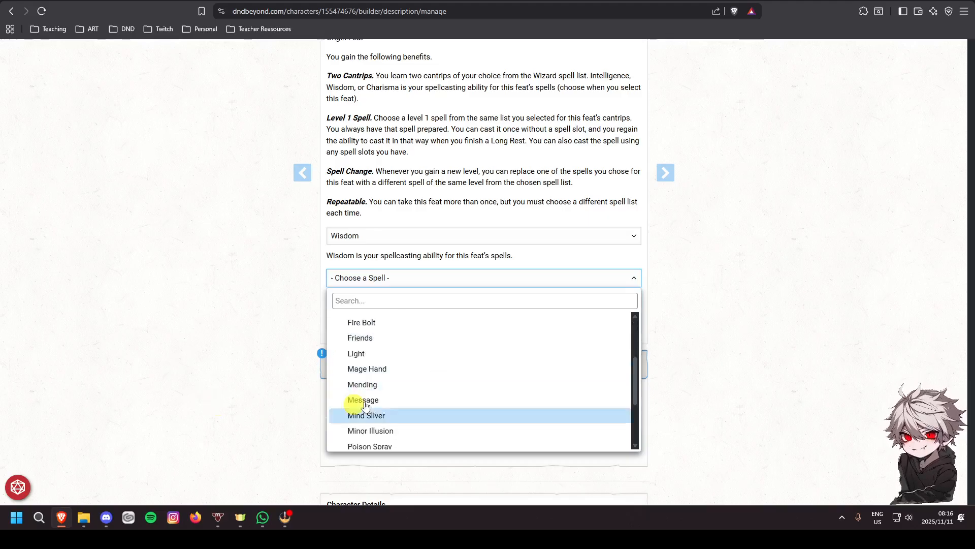
pyautogui.click(369, 372)
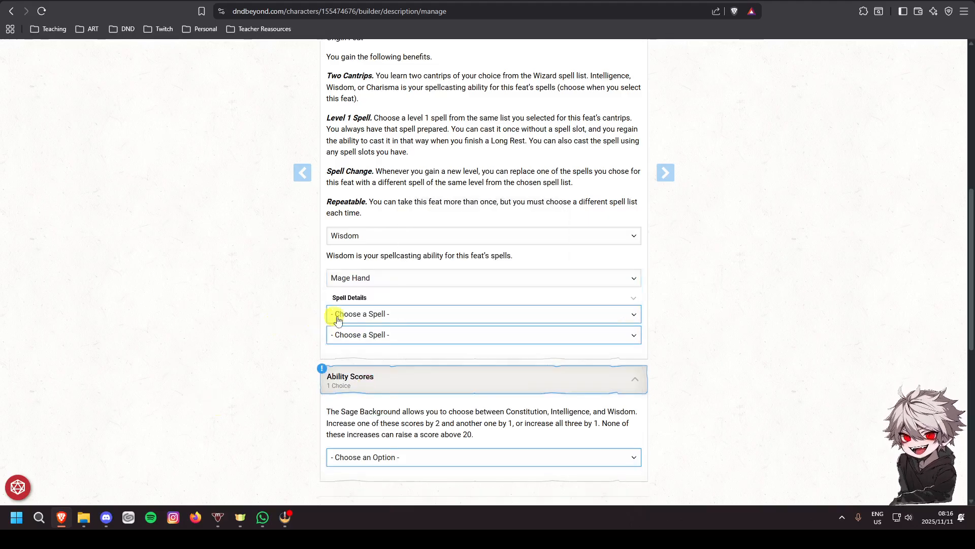
# Browse the Core Rules cantrips and choose Message as Magic Initiate's second cantrip.
pyautogui.click(459, 315)
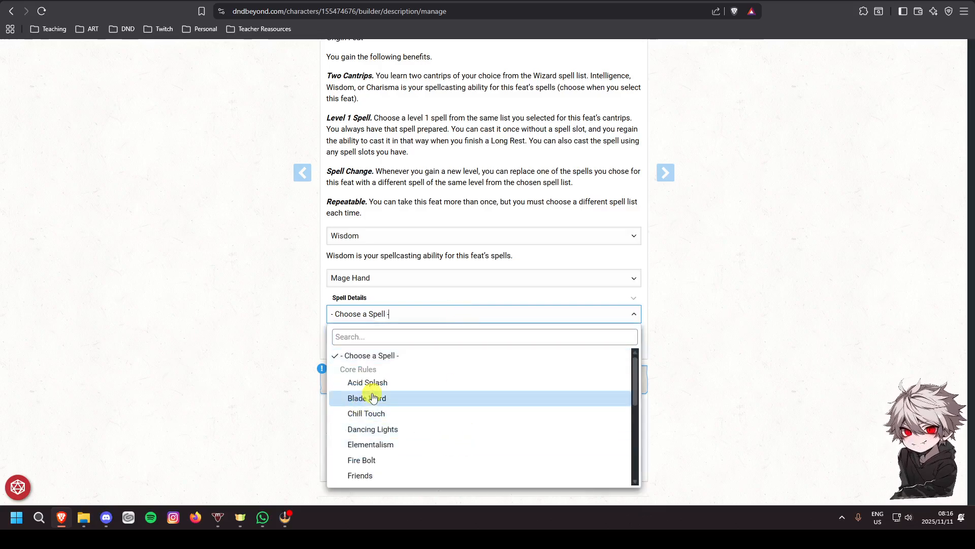
pyautogui.scroll(-2, 382, 400)
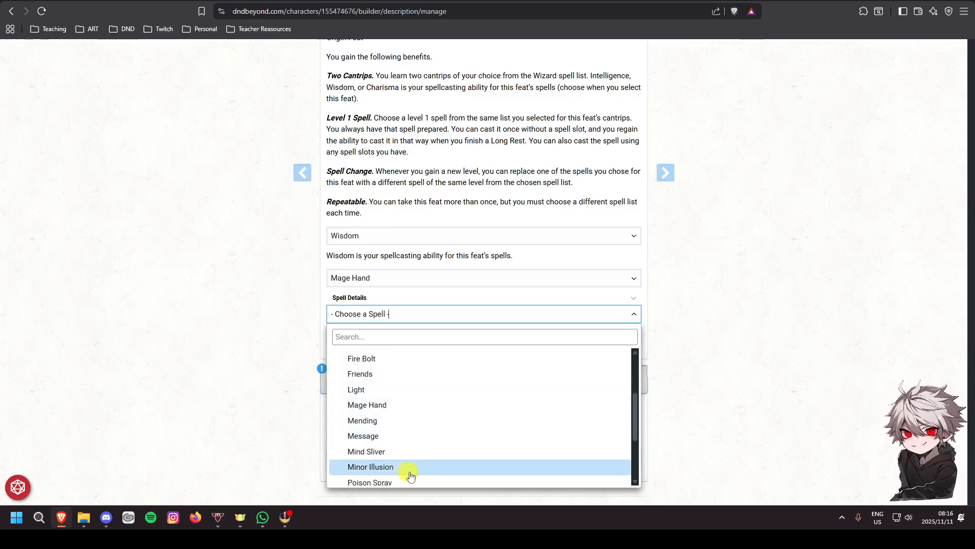
pyautogui.scroll(-2, 513, 464)
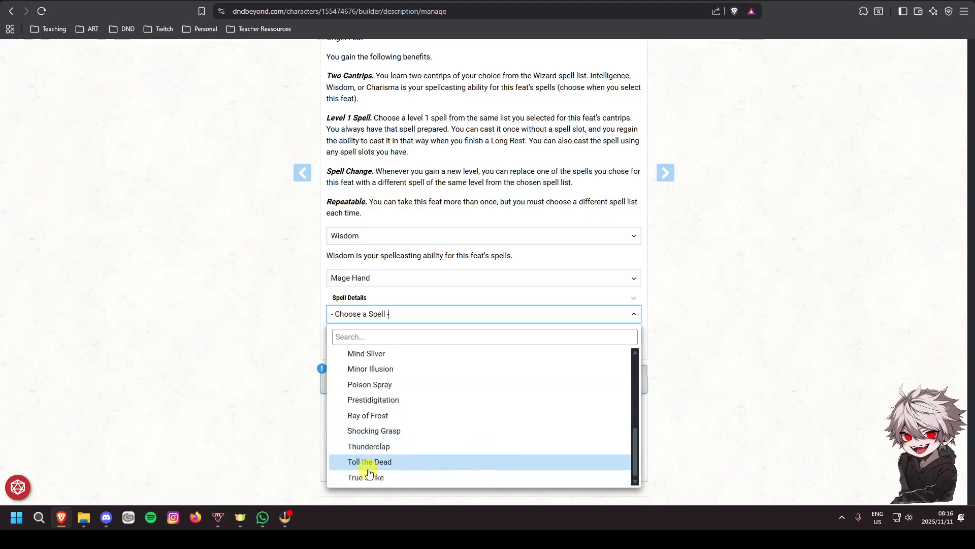
pyautogui.click(736, 392)
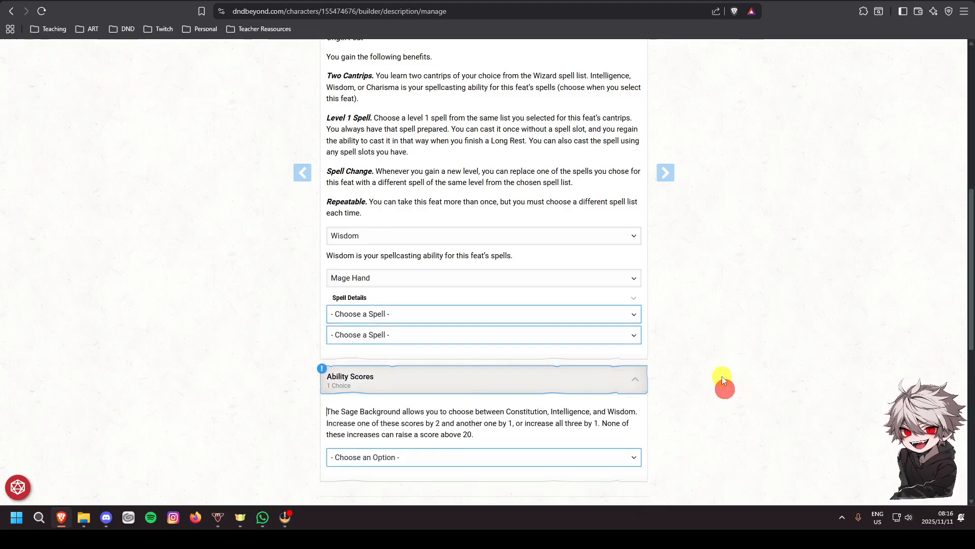
pyautogui.scroll(-2, 726, 389)
pyautogui.click(448, 212)
pyautogui.scroll(-2, 444, 322)
pyautogui.scroll(-2, 442, 320)
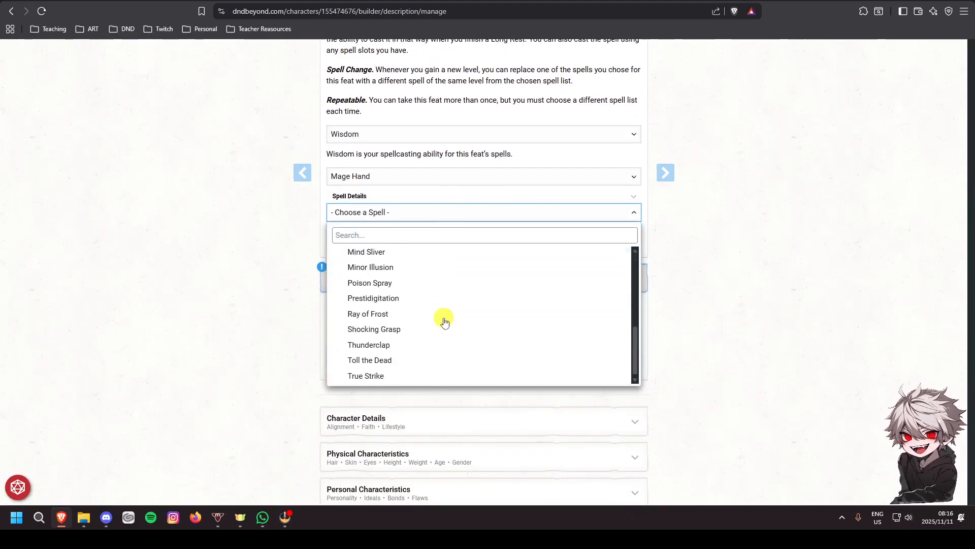
pyautogui.scroll(1, 406, 318)
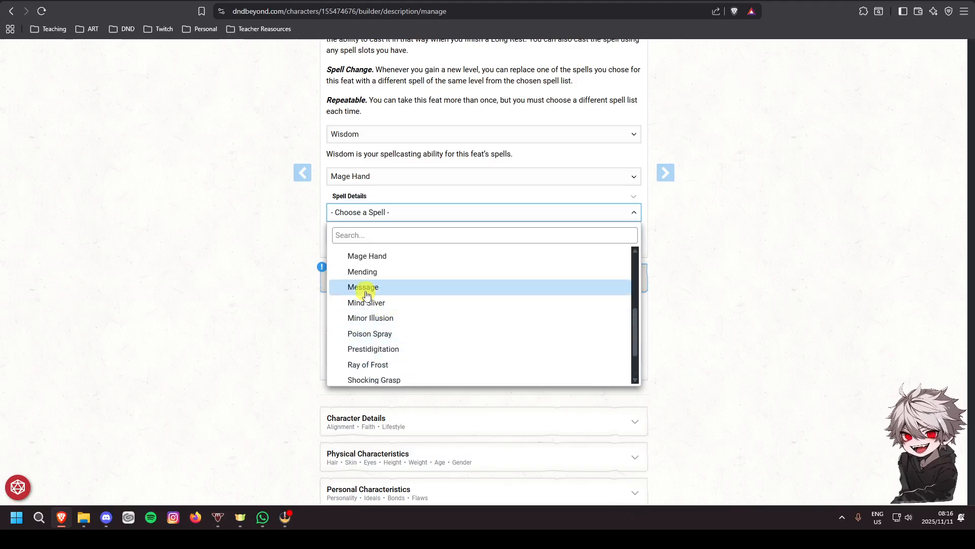
pyautogui.click(365, 286)
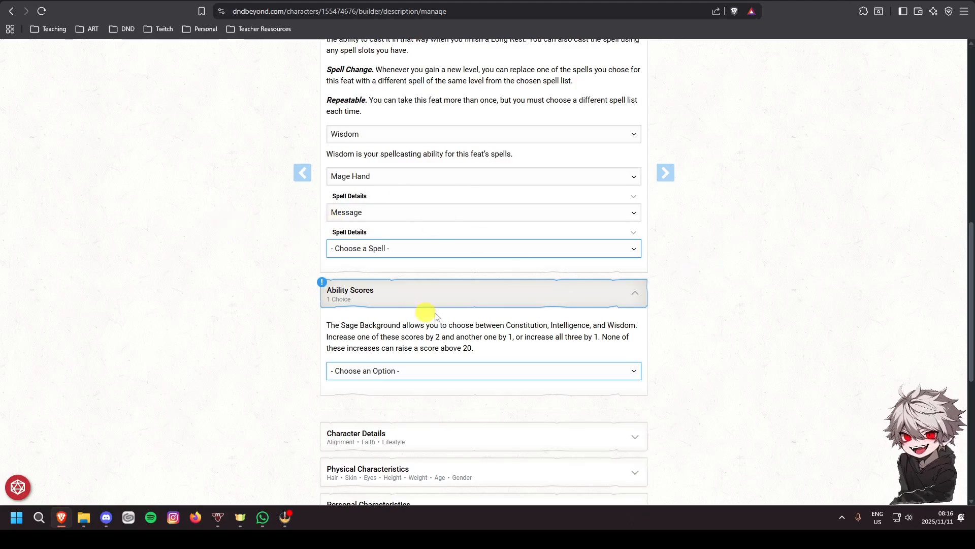
# Review the level 1 Core Rules spells and choose Magic Missile as Magic Initiate's third spell.
pyautogui.click(413, 250)
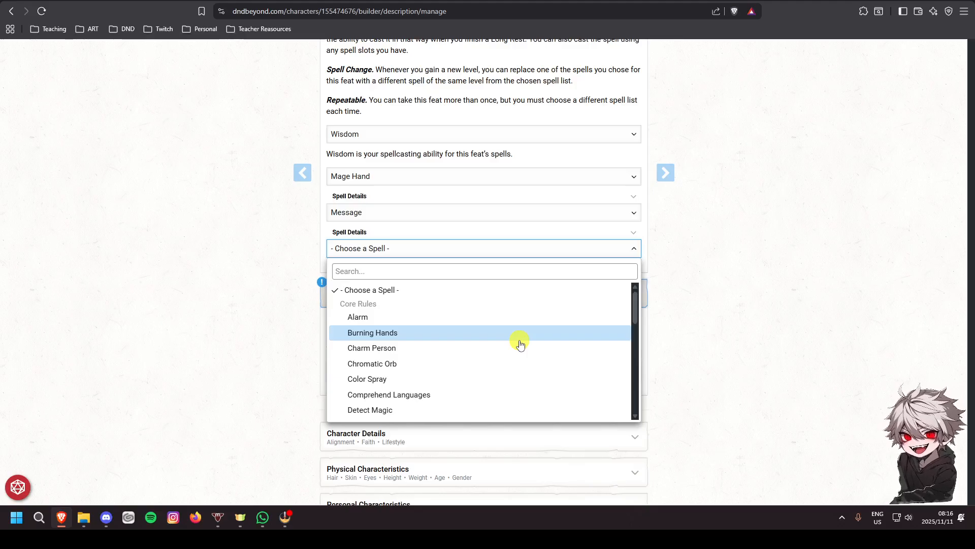
pyautogui.scroll(-1, 520, 344)
pyautogui.scroll(-1, 522, 344)
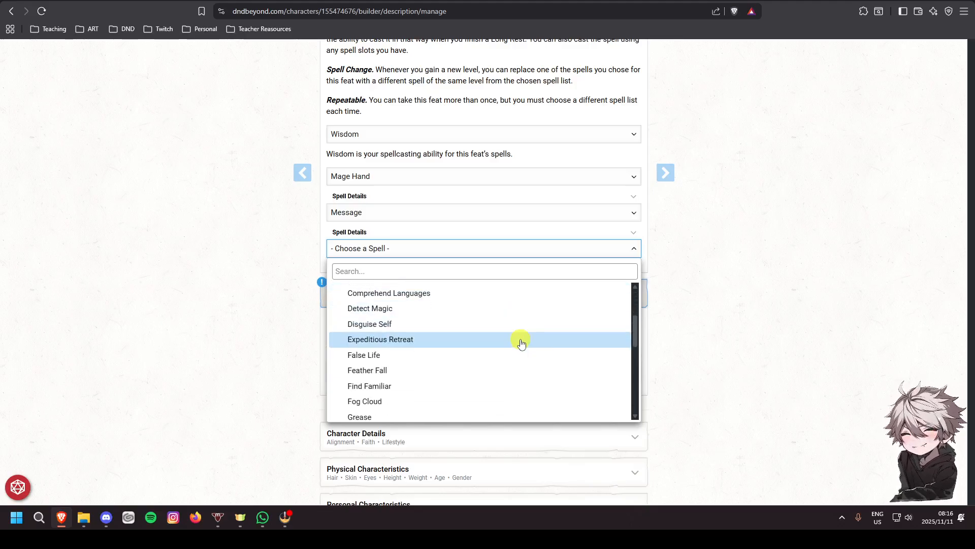
pyautogui.scroll(-1, 522, 345)
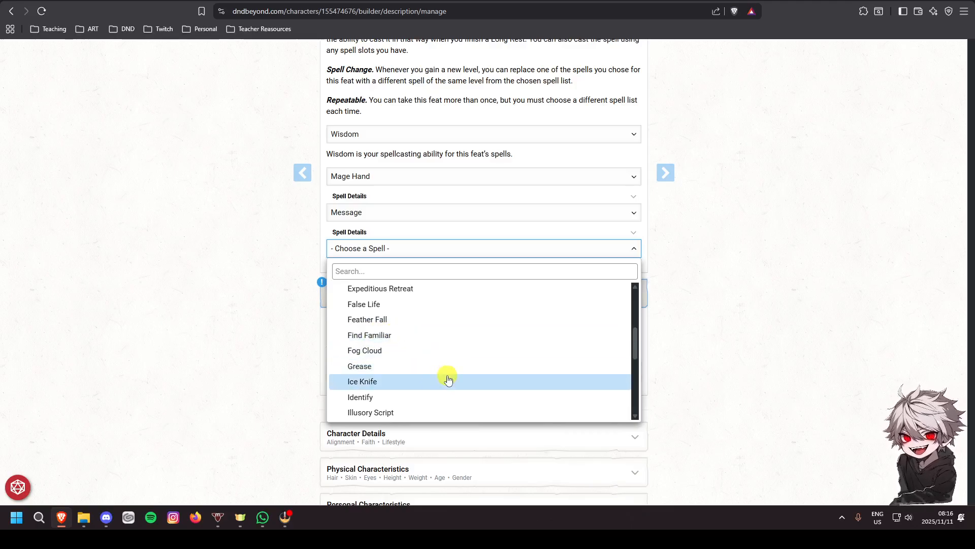
pyautogui.scroll(-2, 447, 377)
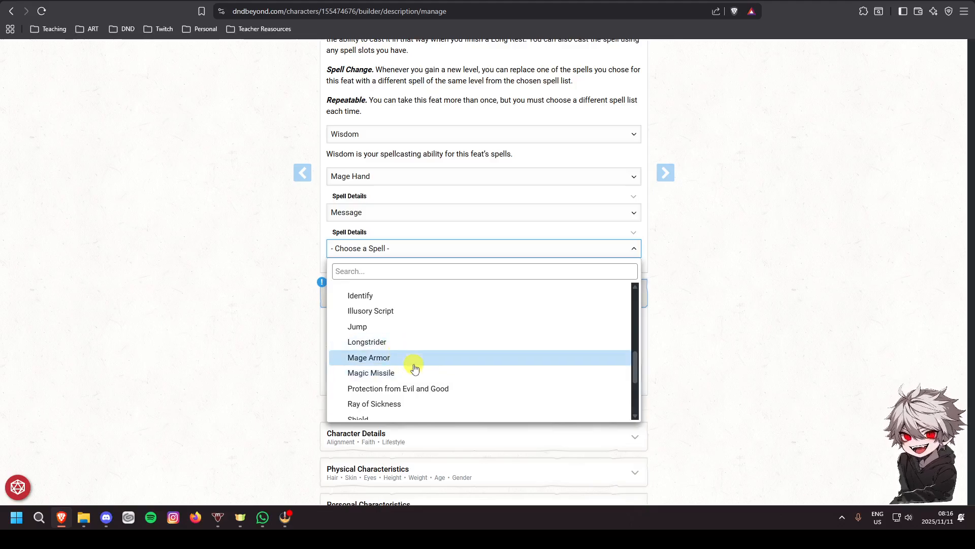
pyautogui.scroll(-3, 433, 344)
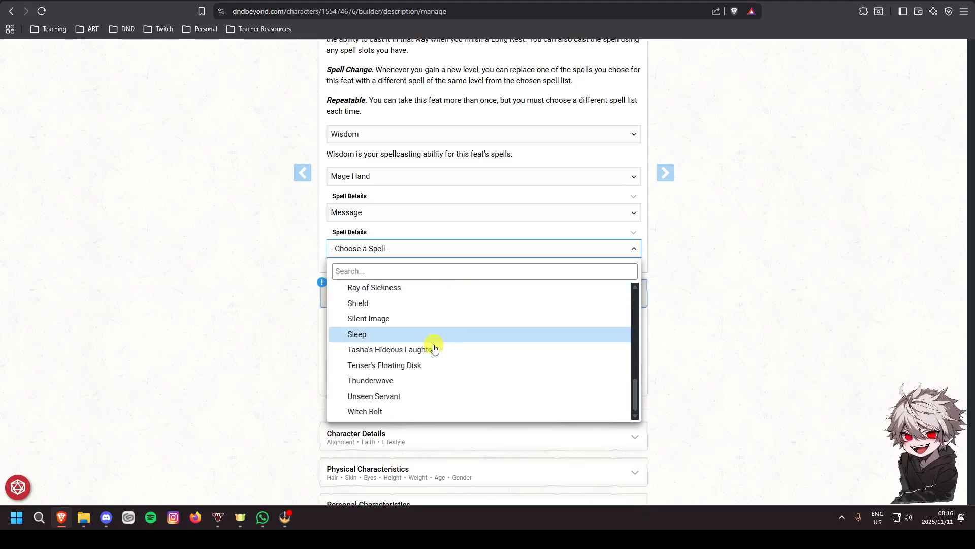
pyautogui.scroll(3, 433, 398)
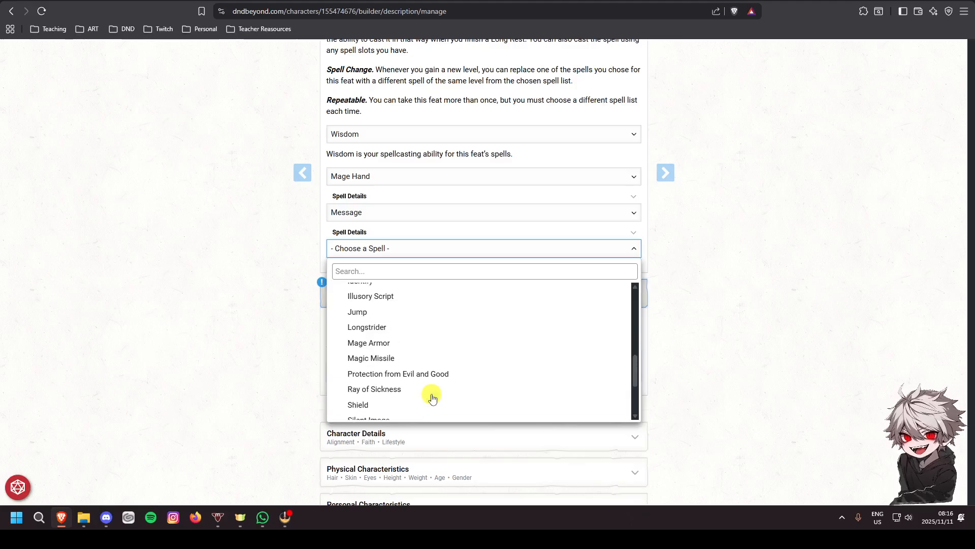
pyautogui.scroll(2, 432, 398)
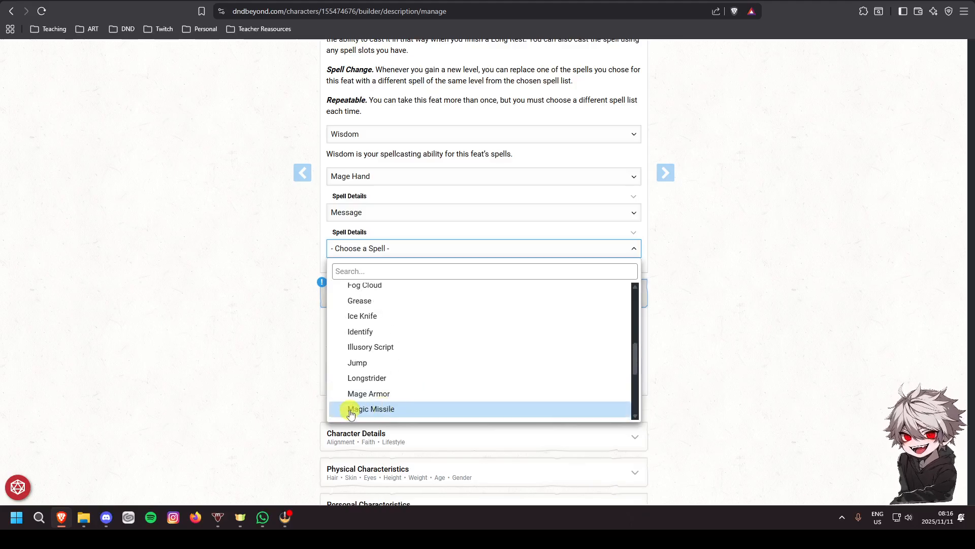
pyautogui.click(382, 414)
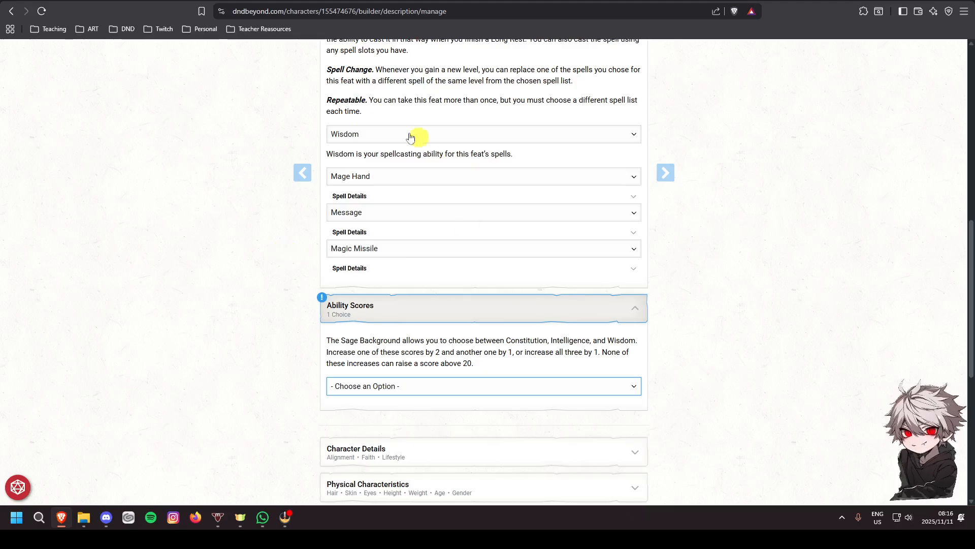
# Set the Sage's Ability Scores option to Increase three scores (+1 / +1 / +1).
pyautogui.scroll(1, 389, 239)
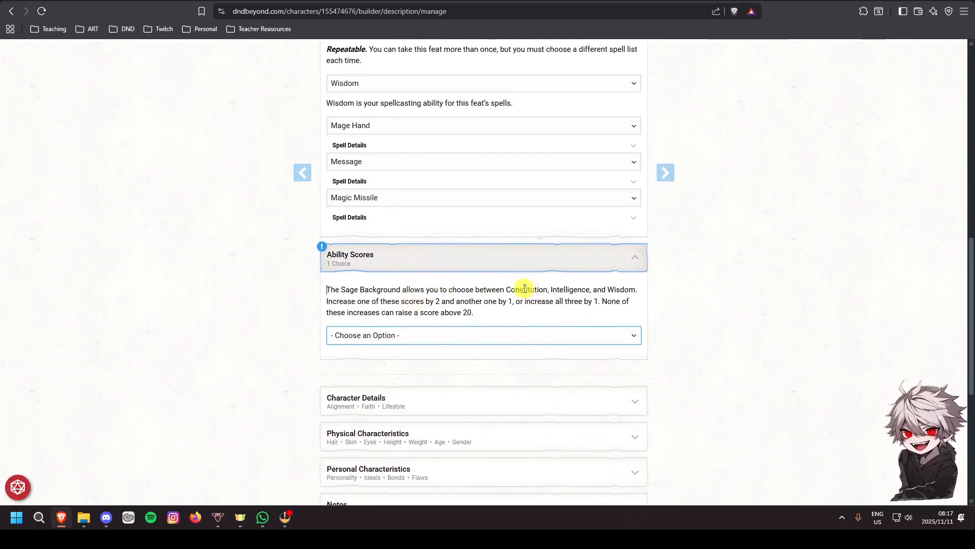
pyautogui.click(381, 328)
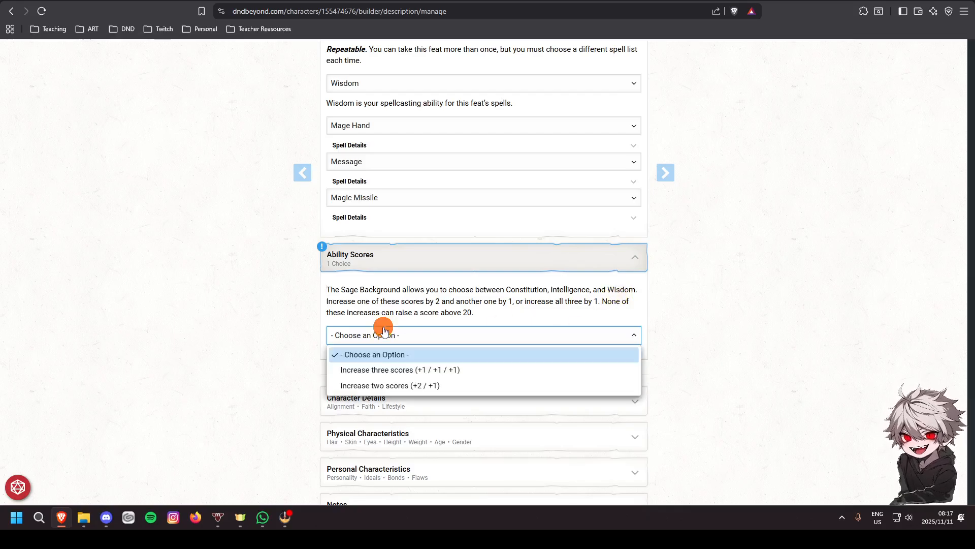
pyautogui.click(440, 373)
# Expand the Character Details and set the alignment to Neutral.
pyautogui.scroll(-3, 429, 310)
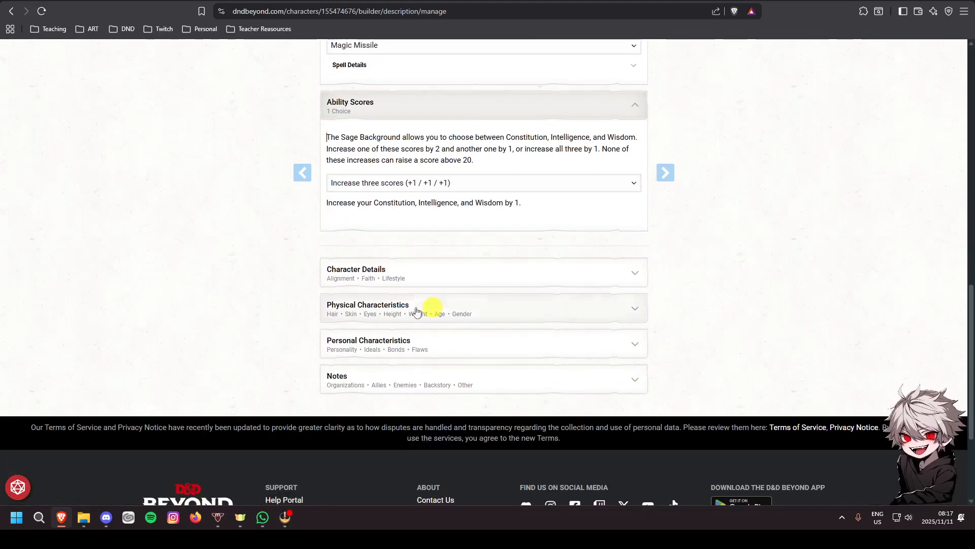
pyautogui.click(408, 277)
pyautogui.click(413, 318)
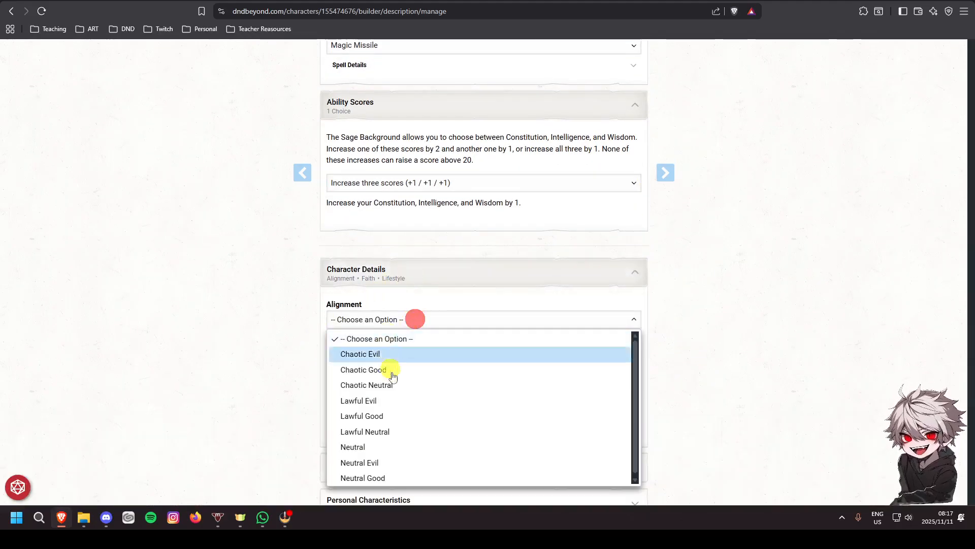
pyautogui.click(419, 447)
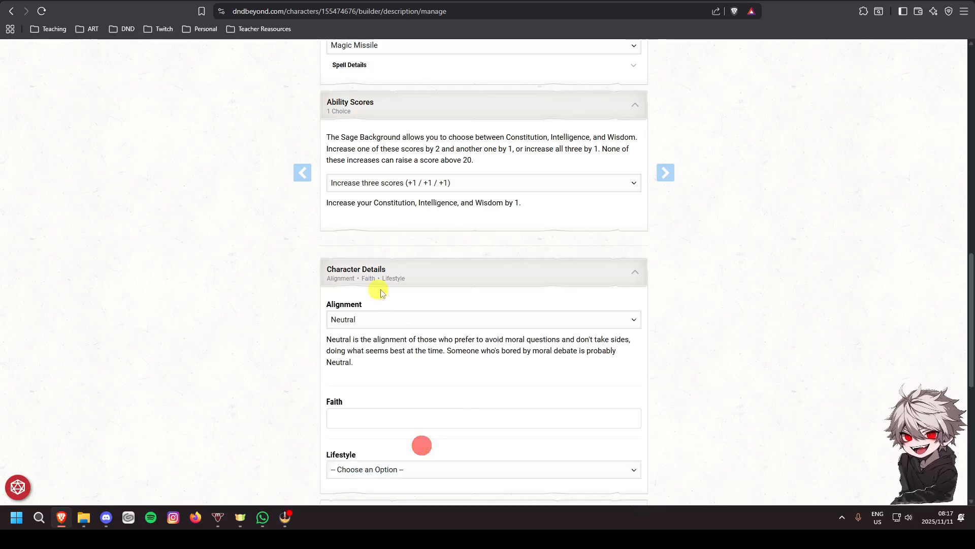
# Set the character's lifestyle to Modest (1GP) in the Character Details.
pyautogui.scroll(-2, 471, 340)
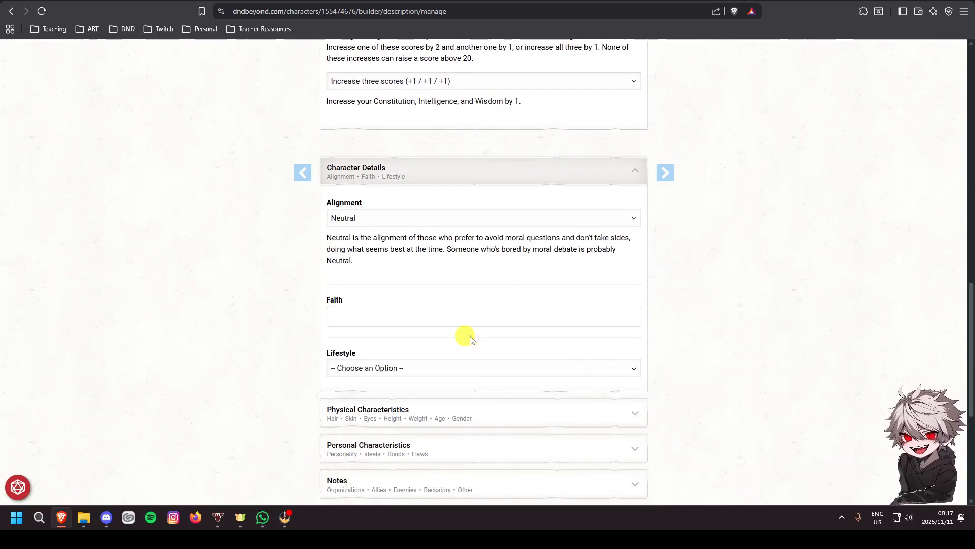
pyautogui.click(388, 368)
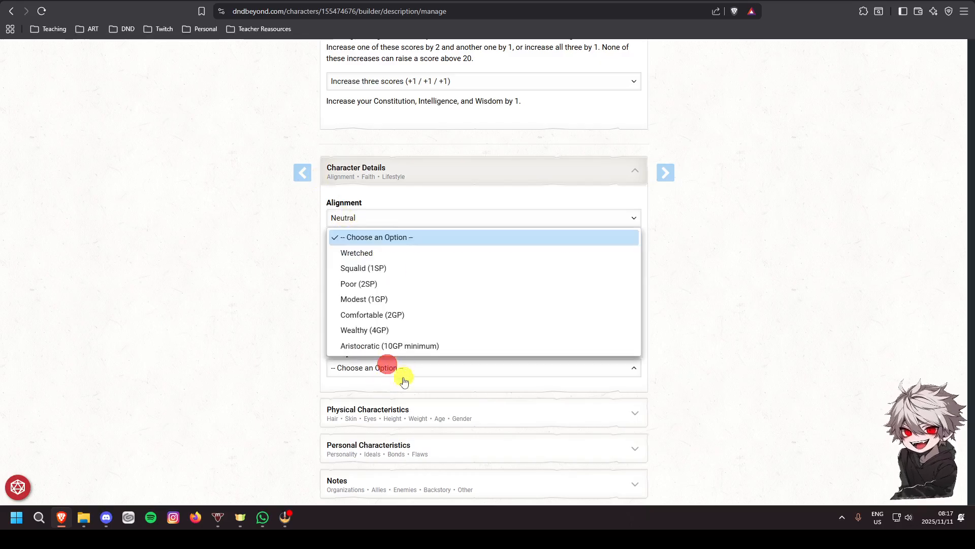
pyautogui.click(831, 304)
pyautogui.scroll(-2, 699, 254)
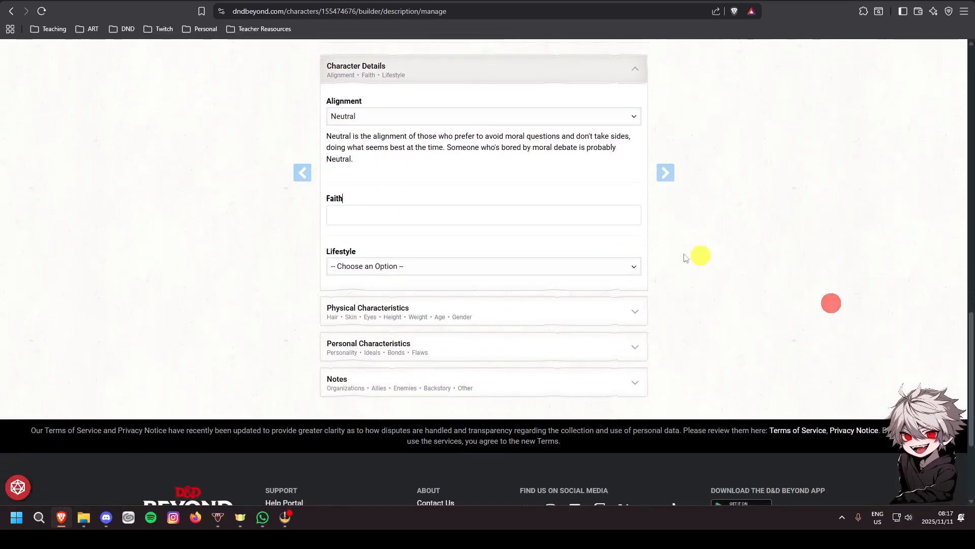
pyautogui.click(492, 266)
pyautogui.click(390, 355)
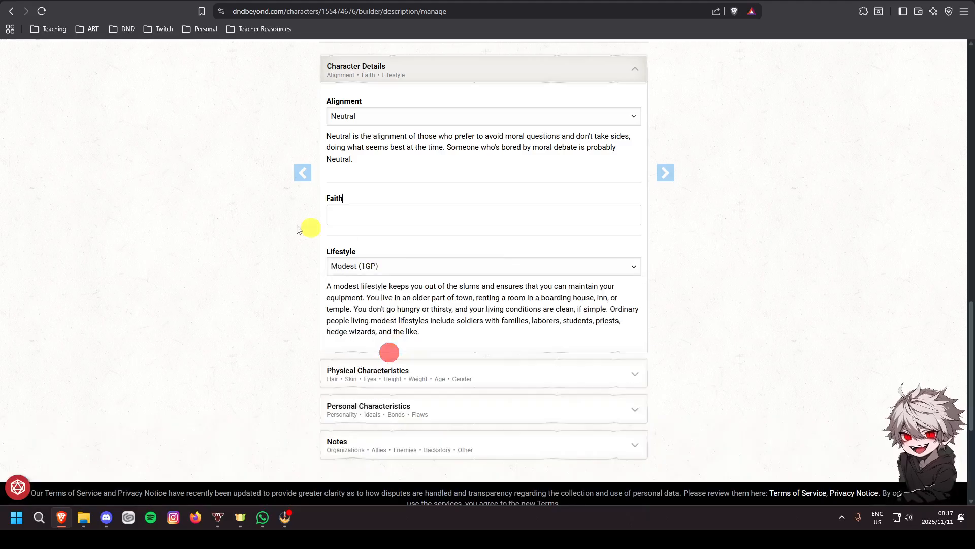
# Go to the builder's species selection and turn off the legacy content.
pyautogui.scroll(15, 481, 342)
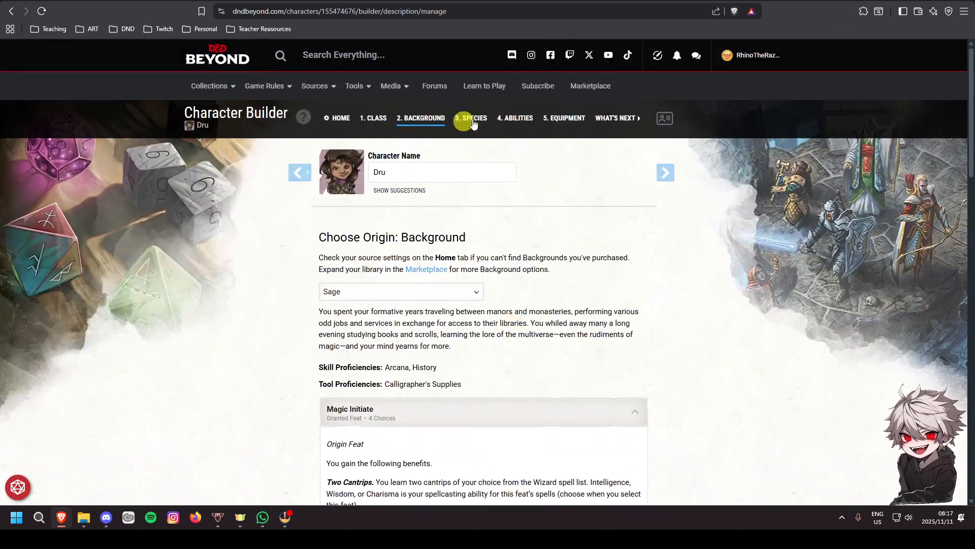
pyautogui.click(471, 119)
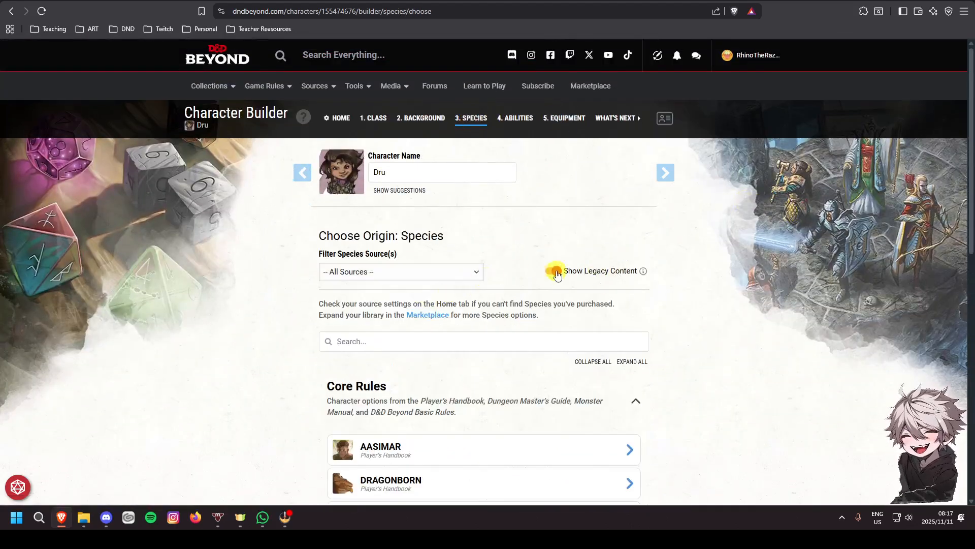
pyautogui.click(556, 271)
# Choose Human from the Core Rules species and confirm it as the character's species.
pyautogui.scroll(-8, 599, 268)
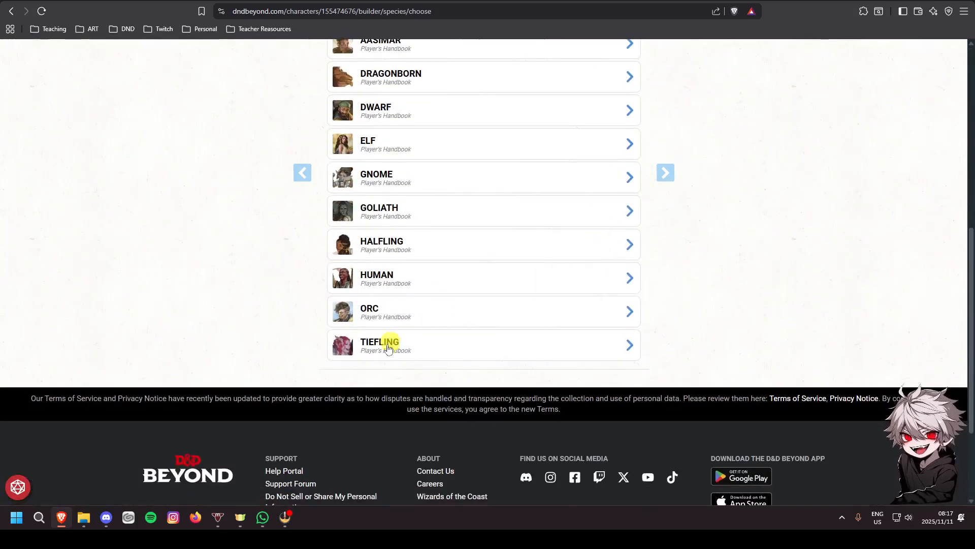
pyautogui.scroll(2, 409, 310)
pyautogui.click(464, 325)
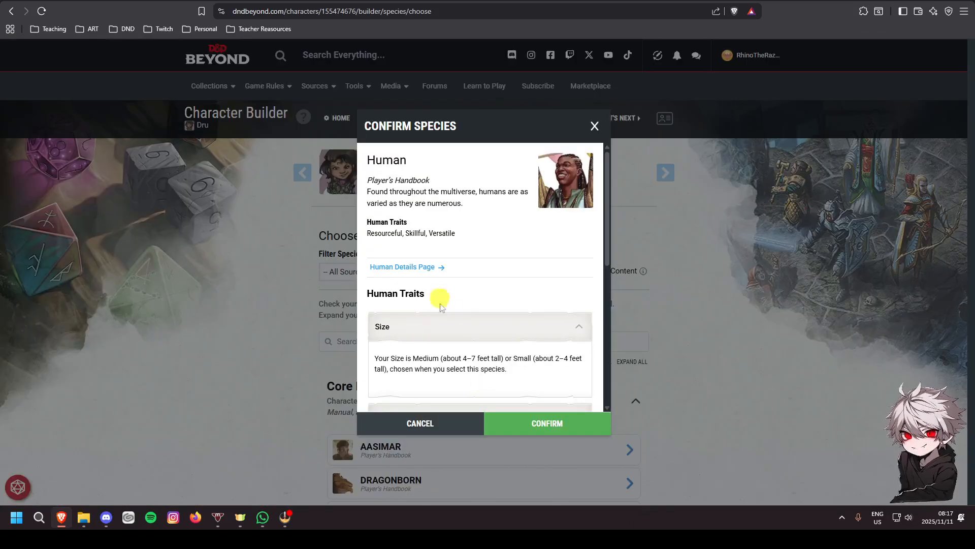
pyautogui.click(525, 424)
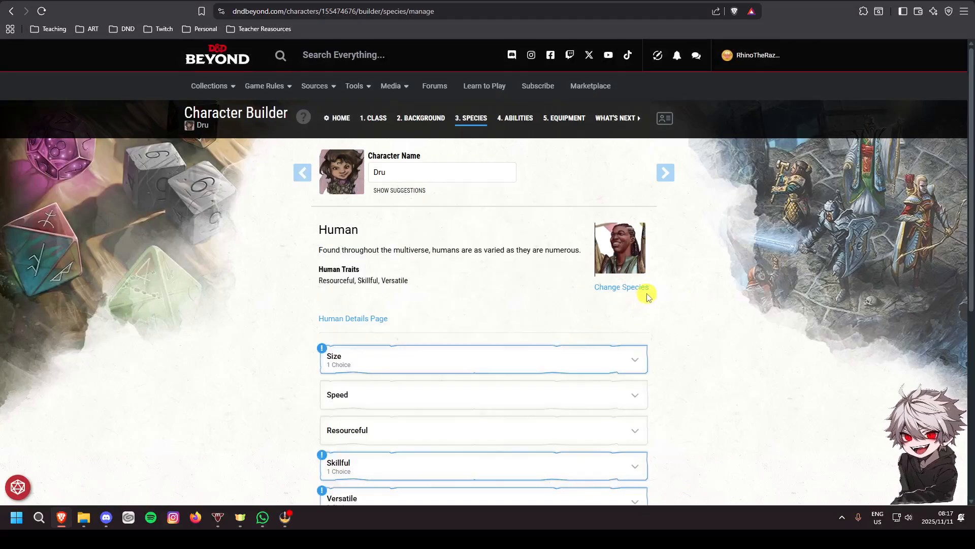
# Expand the Human's Size trait and set the character size to Medium.
pyautogui.scroll(-3, 634, 285)
pyautogui.click(548, 206)
pyautogui.click(352, 274)
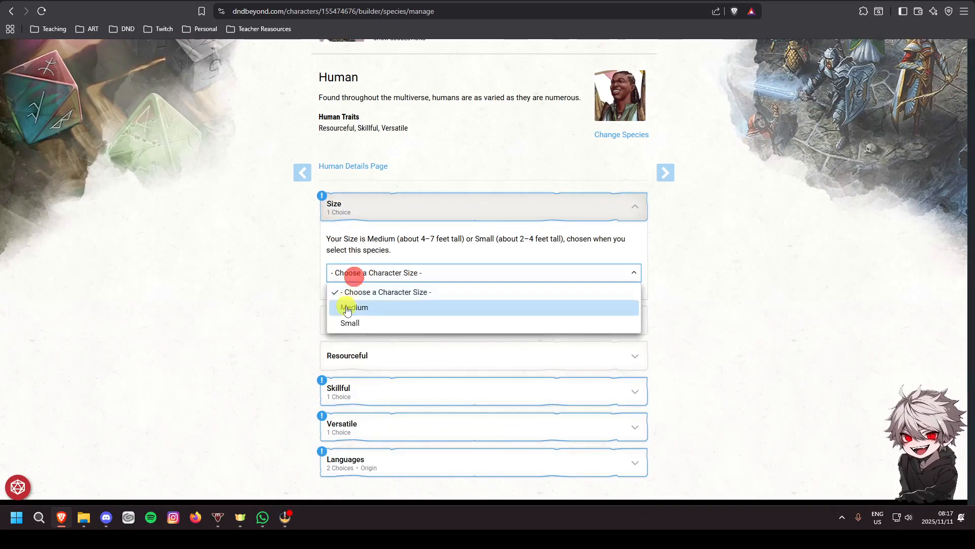
pyautogui.click(346, 307)
# Expand the Skillful trait and choose Perception as the skill proficiency.
pyautogui.scroll(-2, 396, 253)
pyautogui.click(343, 282)
pyautogui.scroll(-2, 416, 259)
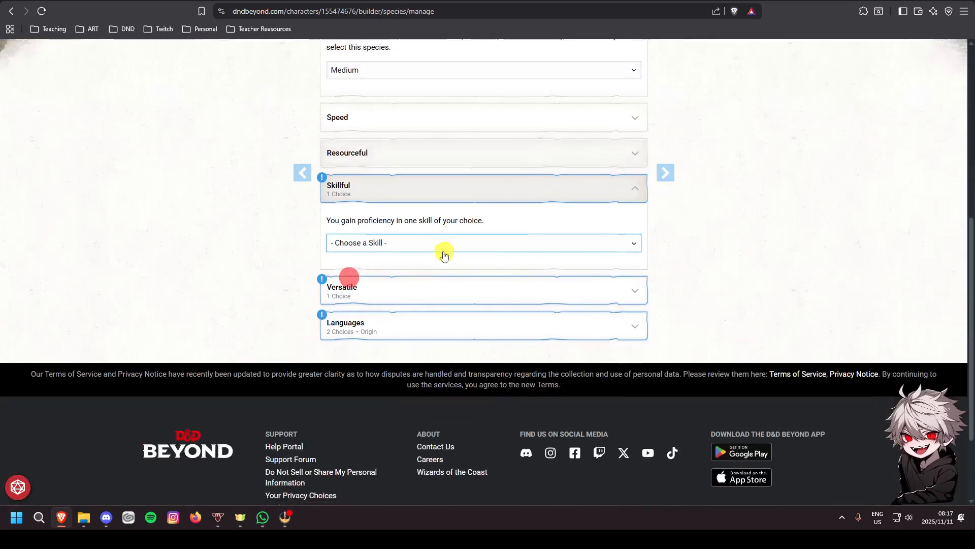
pyautogui.scroll(1, 315, 249)
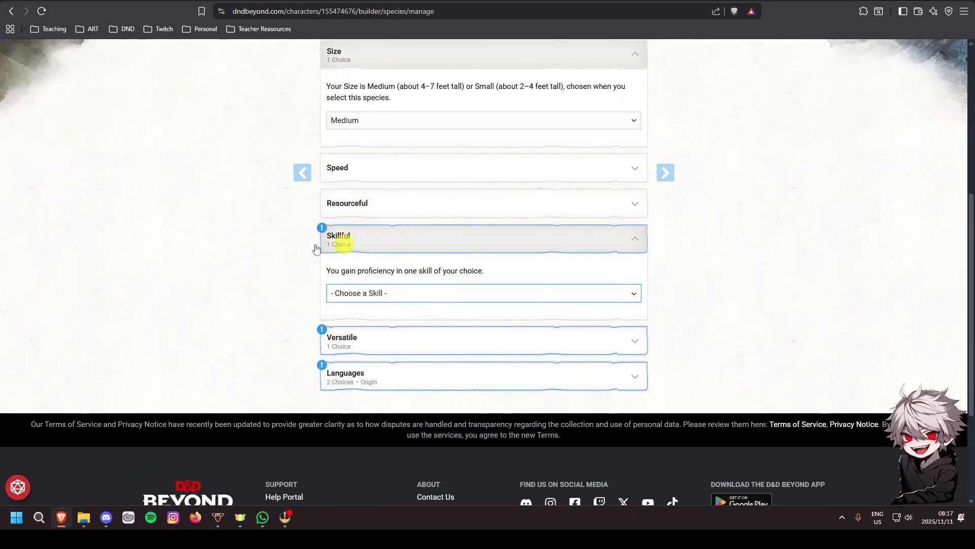
pyautogui.click(426, 292)
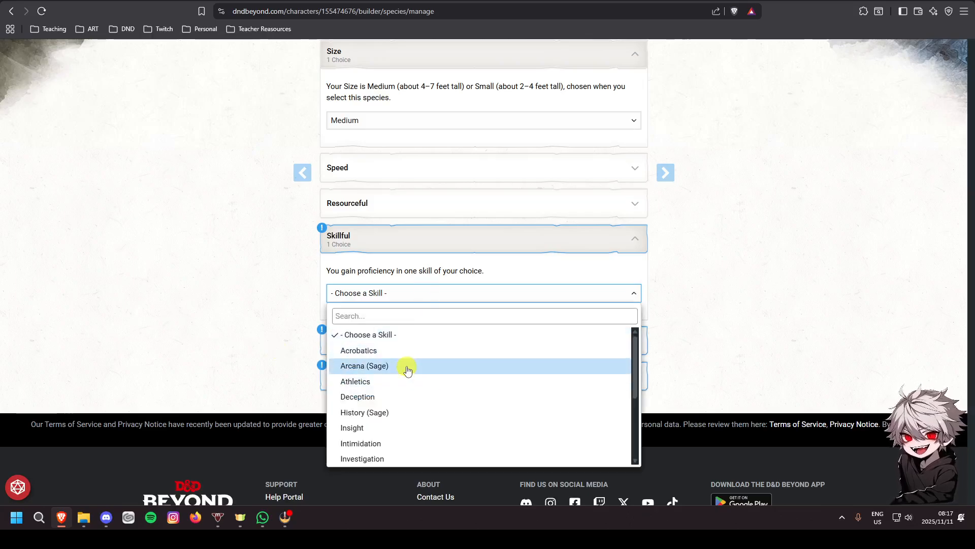
pyautogui.scroll(-1, 432, 411)
pyautogui.scroll(-1, 433, 411)
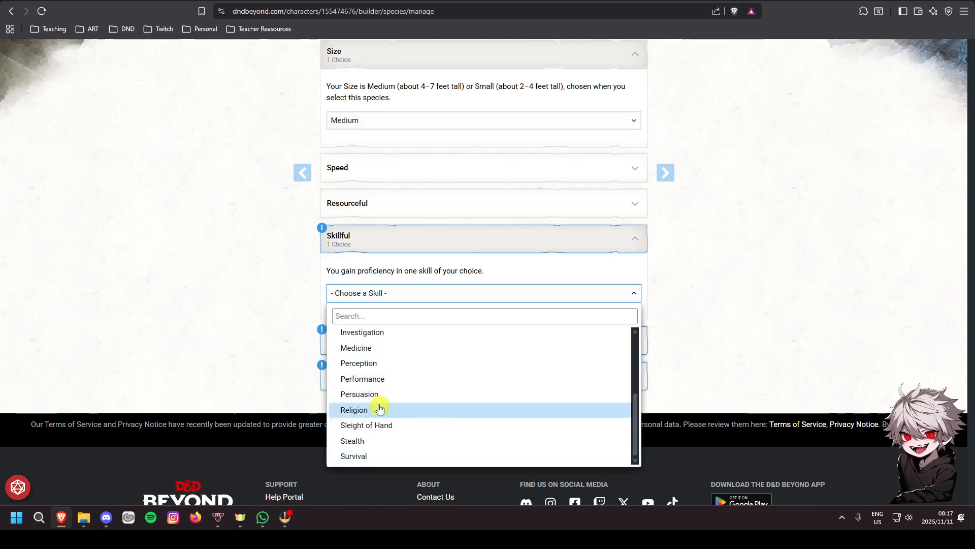
pyautogui.scroll(3, 389, 426)
pyautogui.scroll(-3, 396, 425)
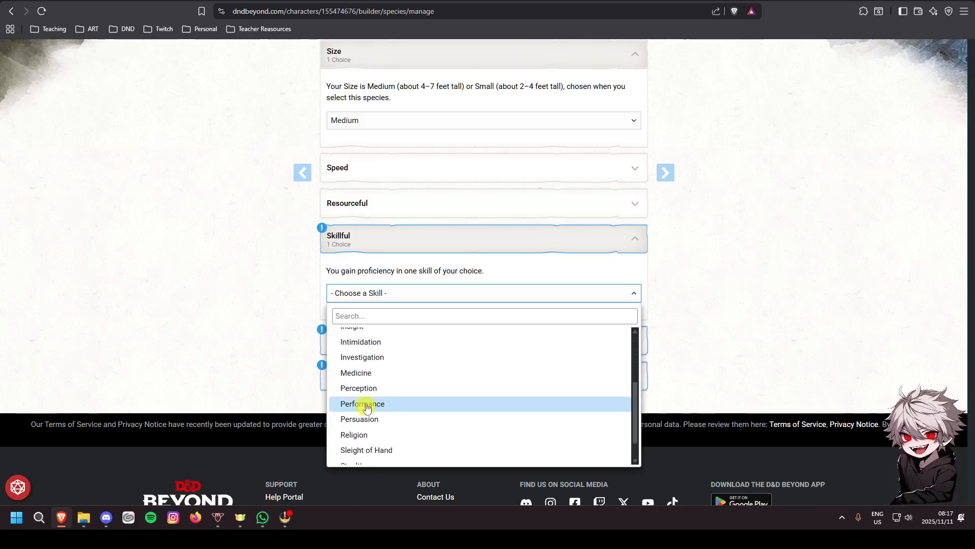
pyautogui.click(374, 388)
# Expand the Versatile trait and look through its available Origin feats.
pyautogui.click(340, 341)
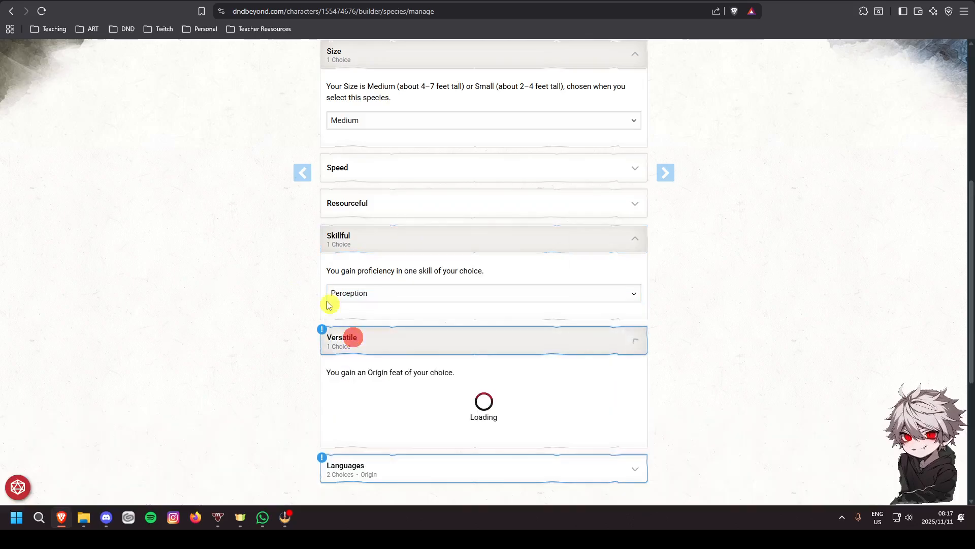
pyautogui.scroll(-1, 305, 322)
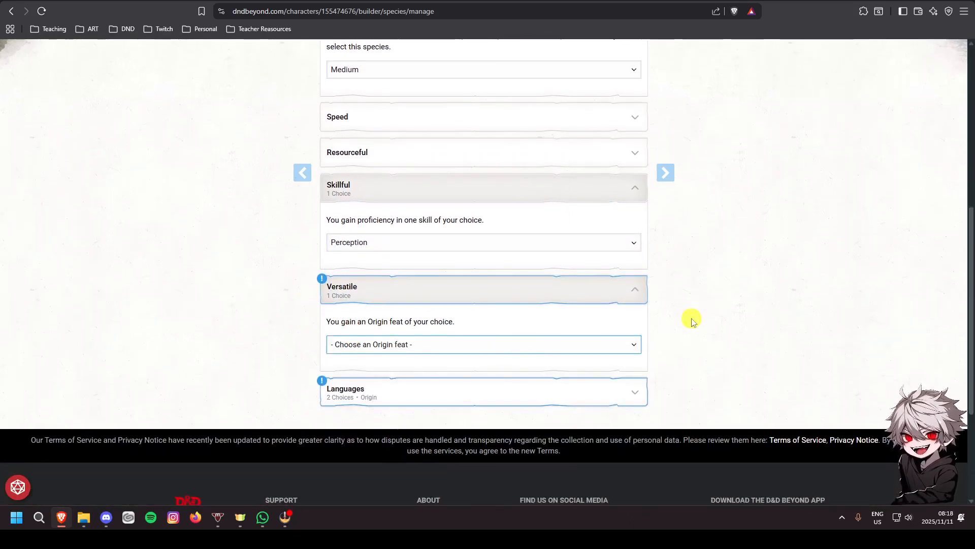
pyautogui.scroll(-1, 692, 321)
pyautogui.click(594, 293)
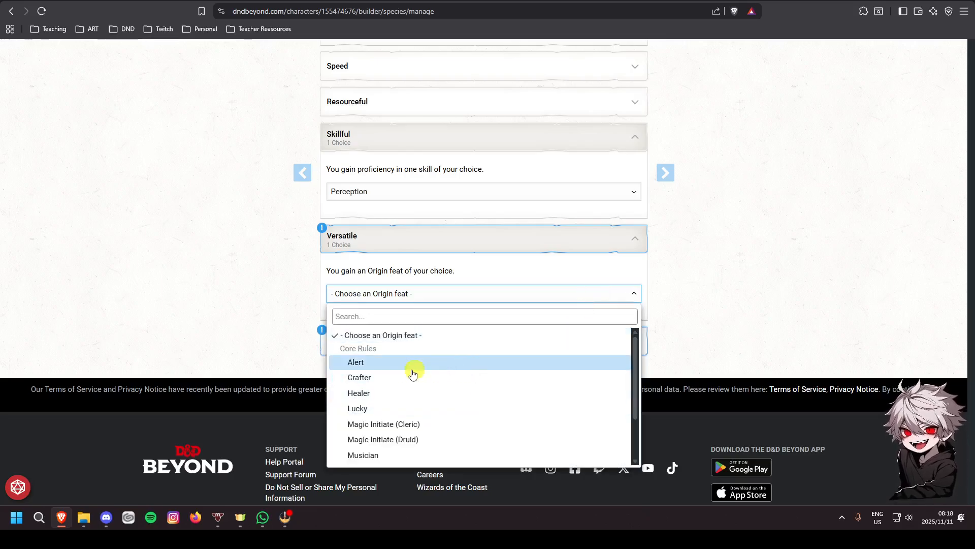
pyautogui.scroll(-1, 418, 399)
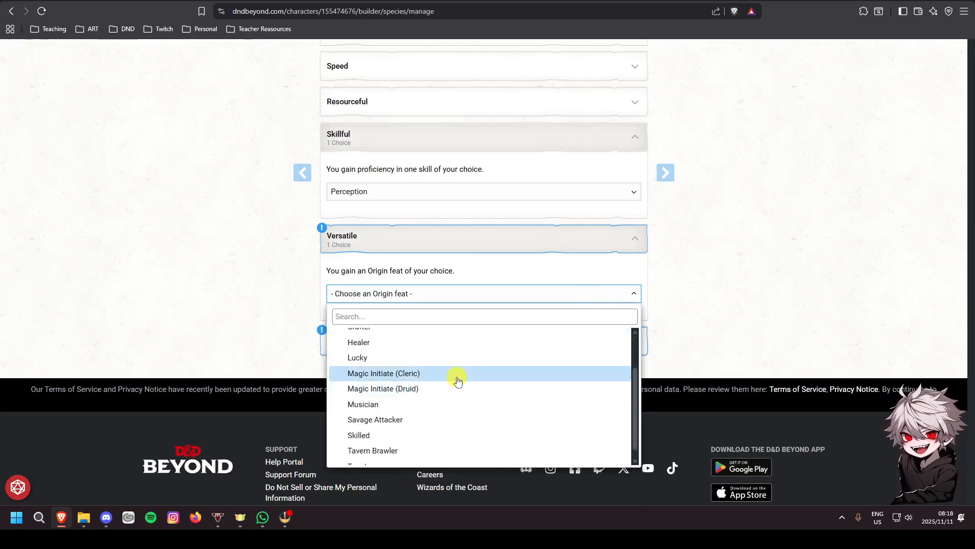
pyautogui.scroll(-1, 440, 377)
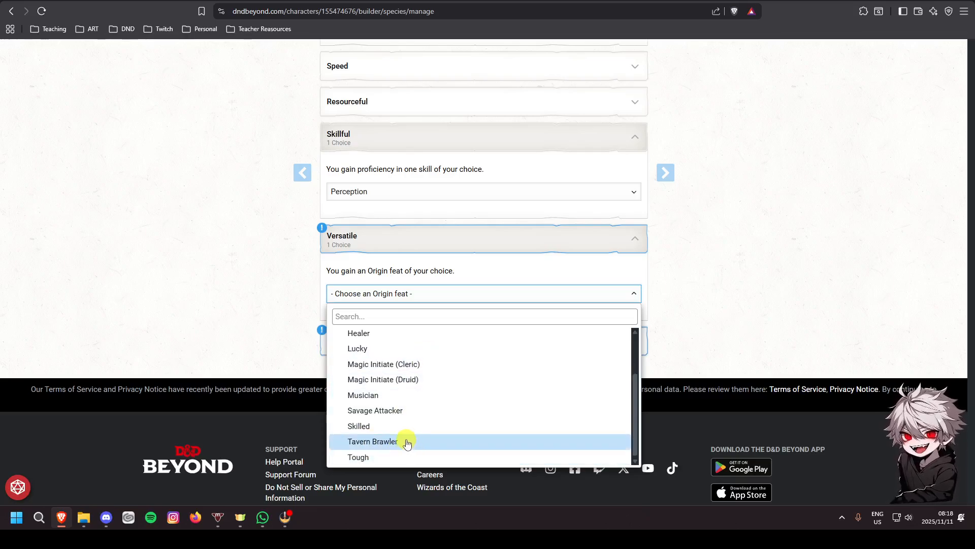
pyautogui.scroll(2, 407, 442)
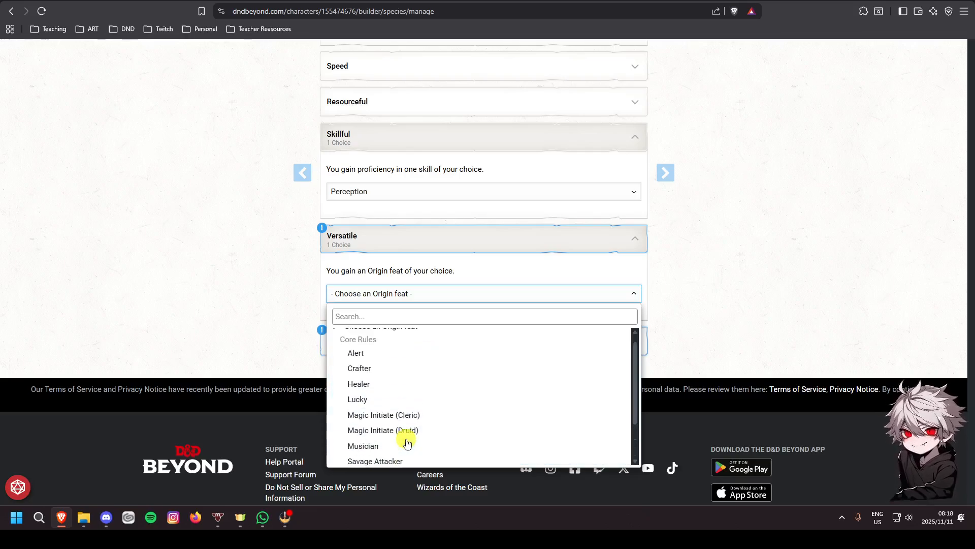
# Try Crafter and Healer as the Versatile trait's Origin feat.
pyautogui.click(414, 377)
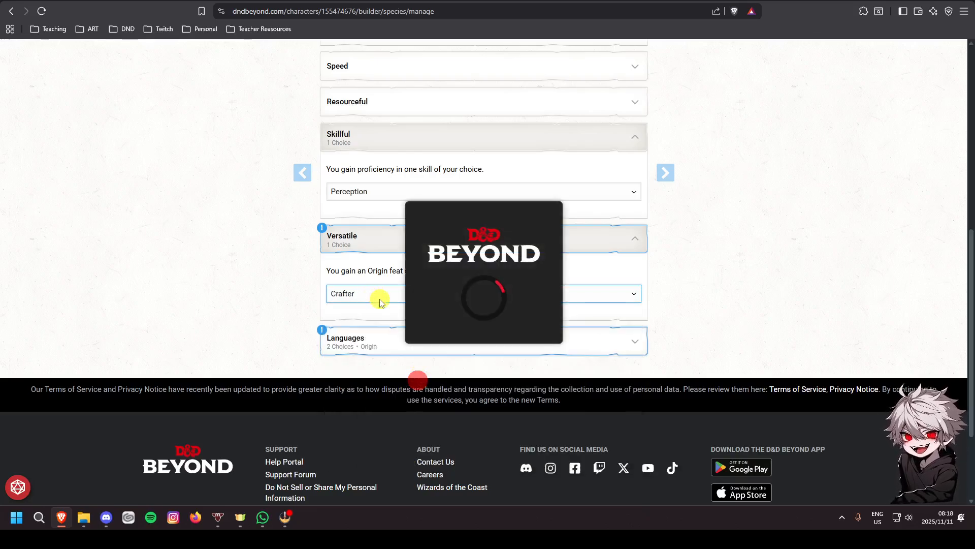
pyautogui.click(408, 295)
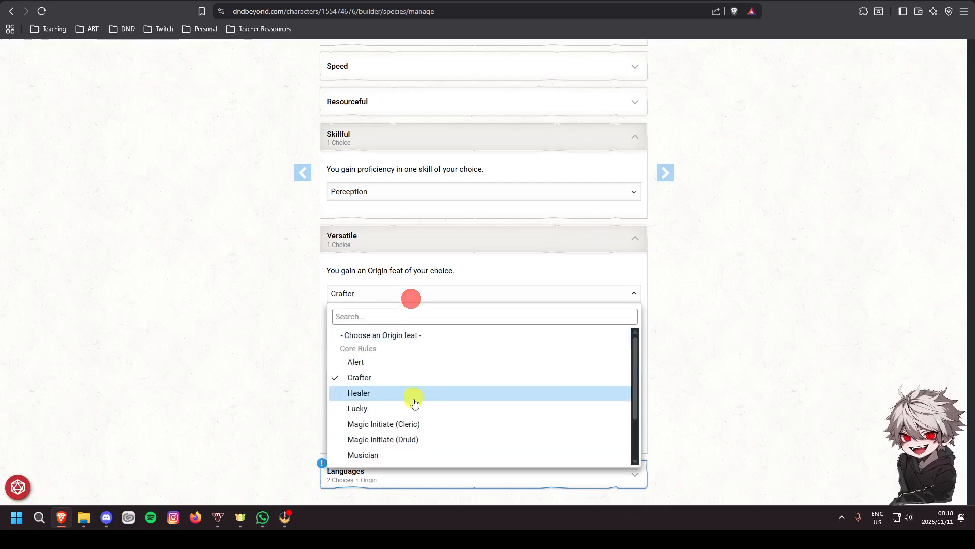
pyautogui.click(392, 394)
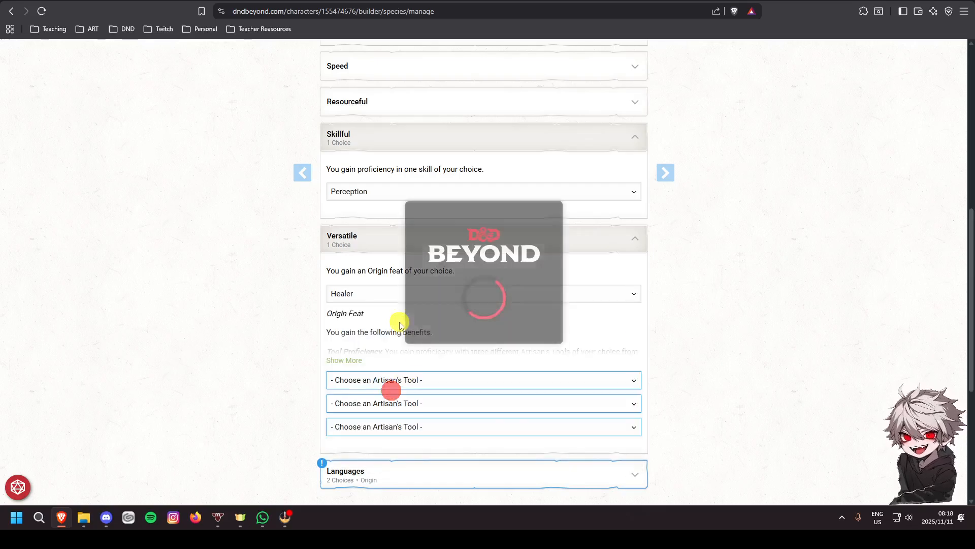
# Choose Tough as the Versatile trait's Origin feat.
pyautogui.click(385, 296)
pyautogui.scroll(-1, 430, 406)
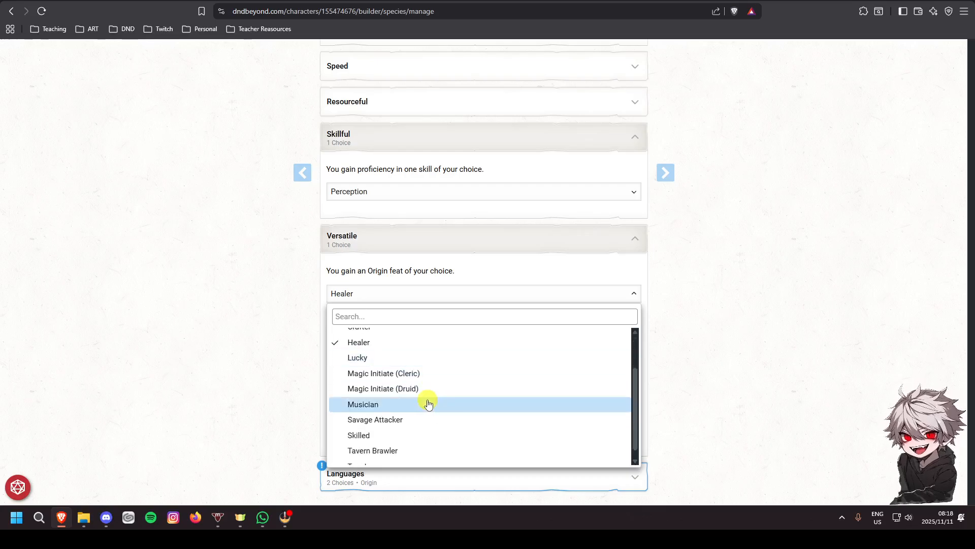
pyautogui.scroll(-1, 428, 402)
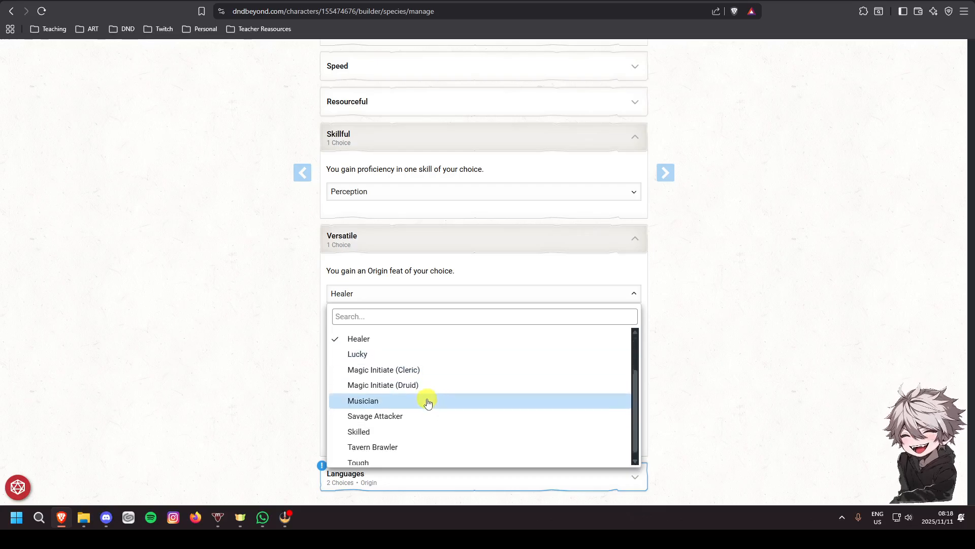
pyautogui.click(359, 457)
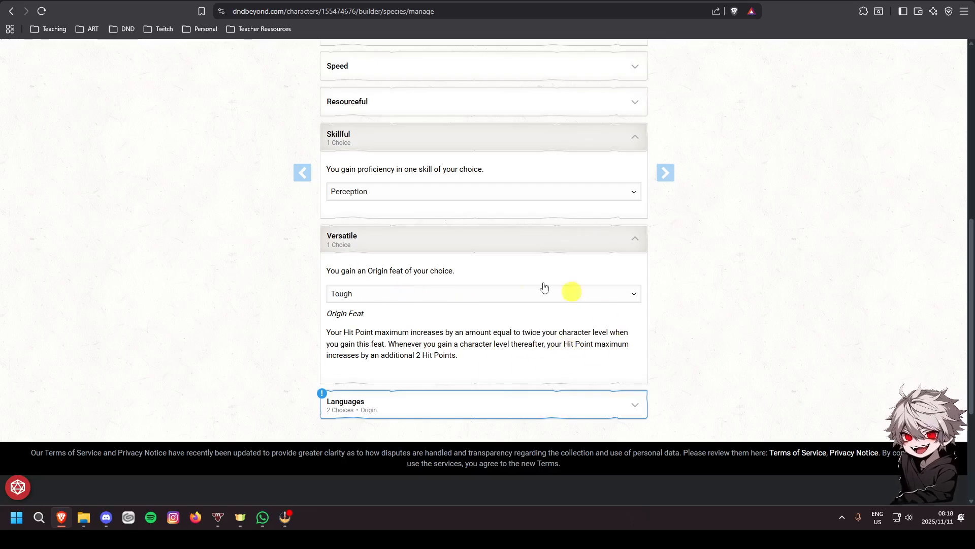
# Expand the Languages section and view its Standard Languages table.
pyautogui.scroll(3, 508, 339)
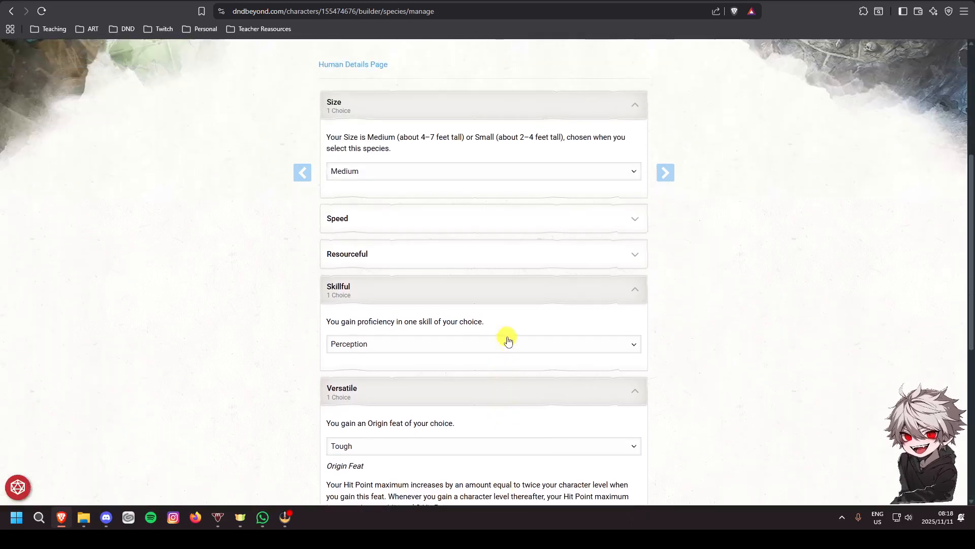
pyautogui.scroll(5, 507, 339)
pyautogui.scroll(-8, 523, 379)
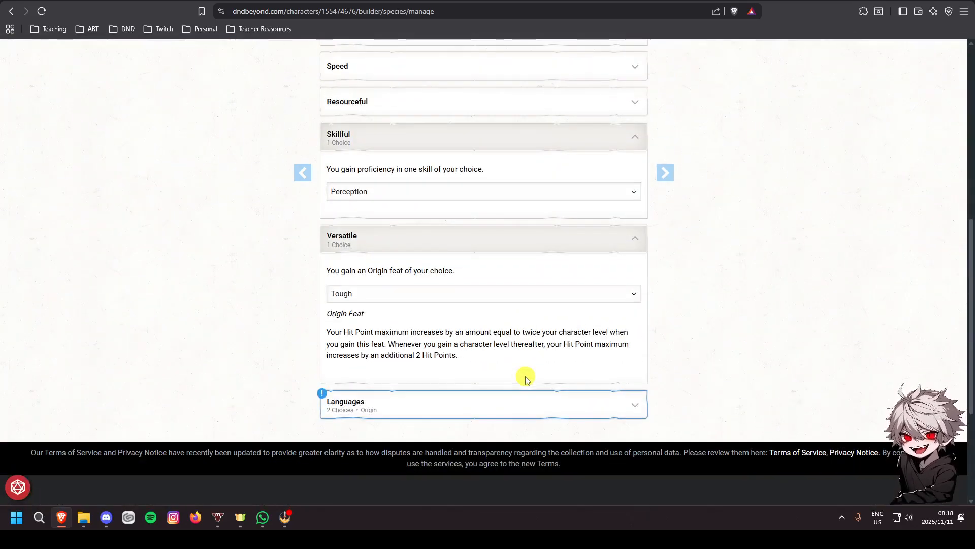
pyautogui.click(390, 412)
pyautogui.scroll(-7, 255, 338)
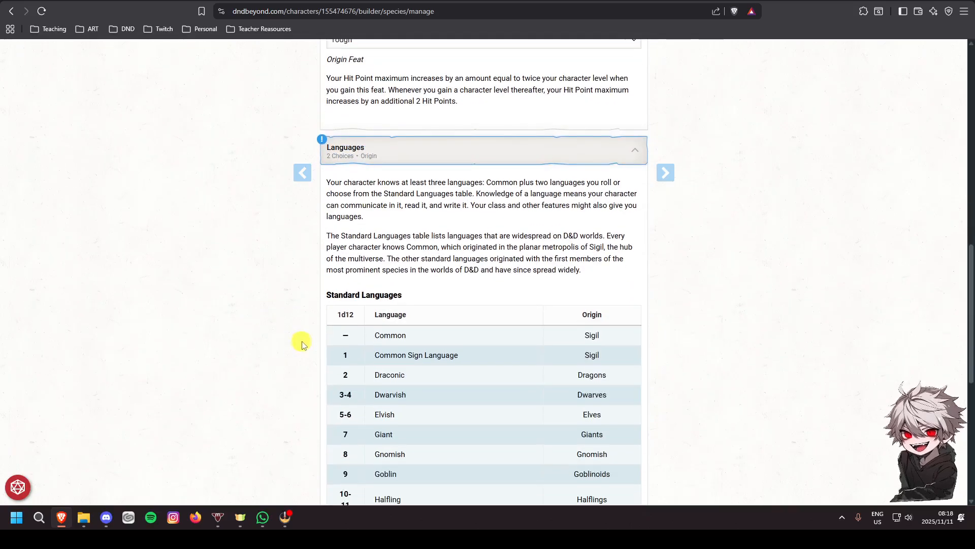
pyautogui.scroll(2, 302, 344)
pyautogui.scroll(-2, 302, 345)
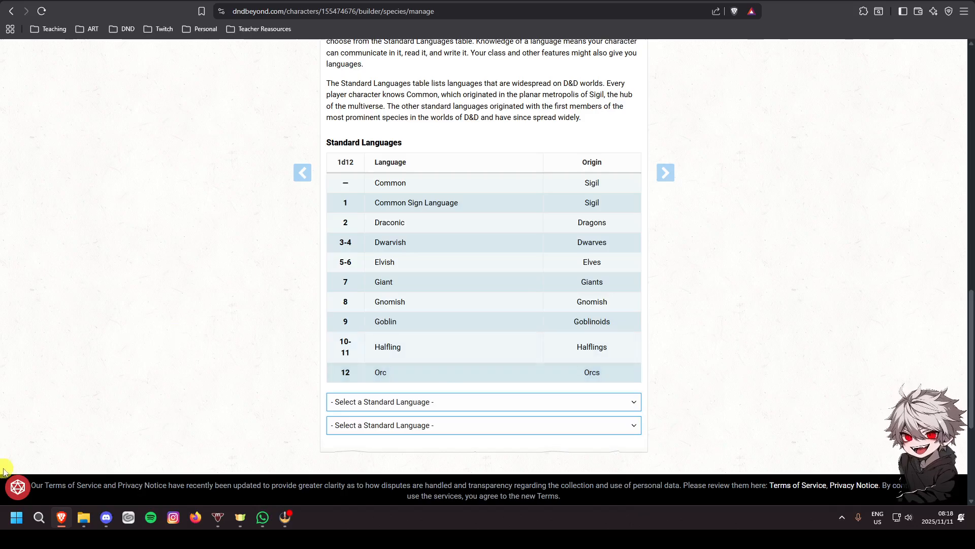
# Roll two d12 dice with the built-in dice roller for the standard languages.
pyautogui.click(17, 484)
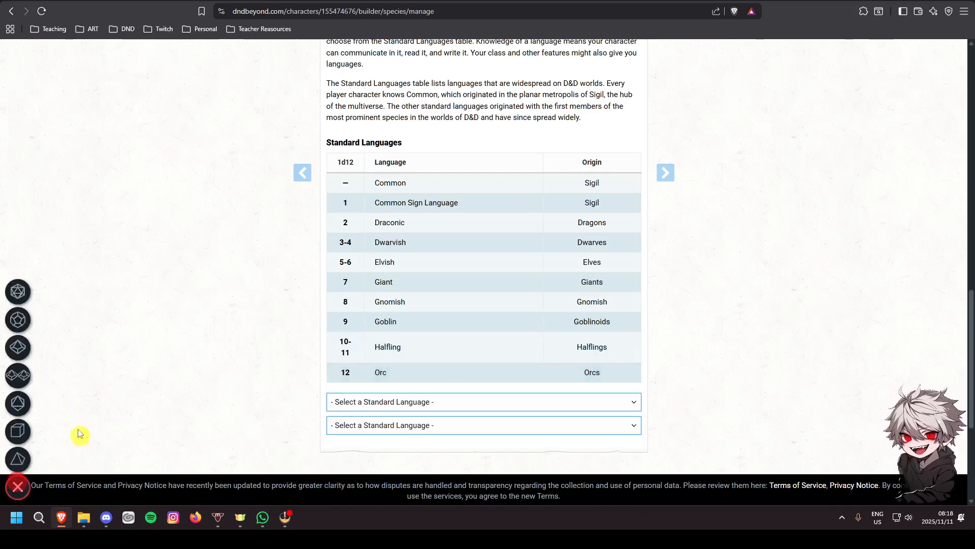
pyautogui.click(24, 325)
pyautogui.click(25, 325)
pyautogui.click(38, 488)
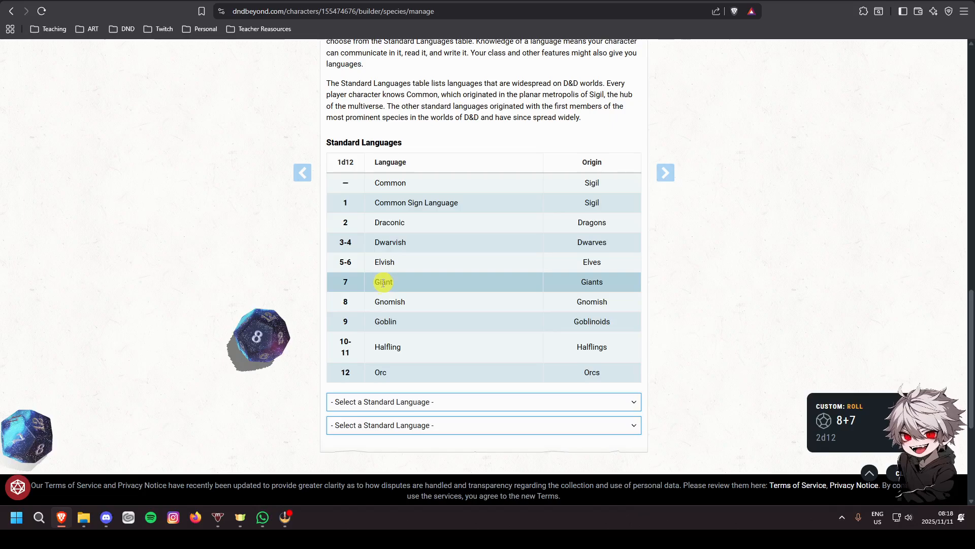
# Select Giant and Gnomish as the character's two standard languages.
pyautogui.click(427, 401)
pyautogui.click(383, 379)
pyautogui.click(383, 425)
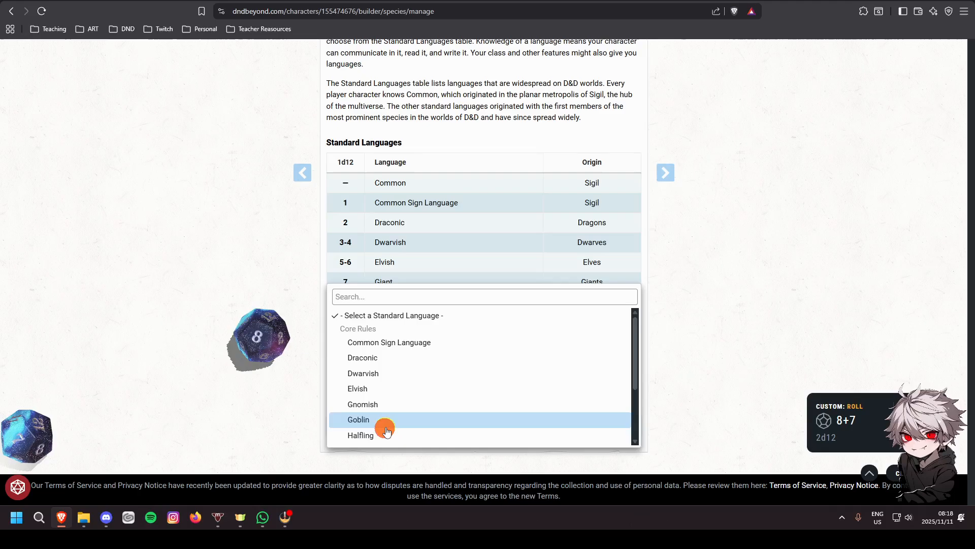
pyautogui.click(379, 403)
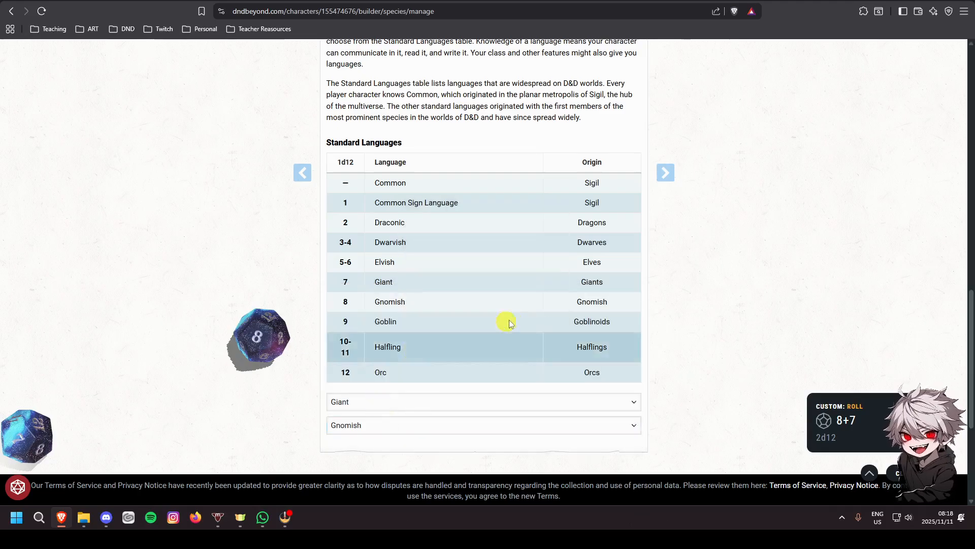
# Go to the builder's abilities stage and set the ability score generation method to Point Buy.
pyautogui.scroll(10, 714, 300)
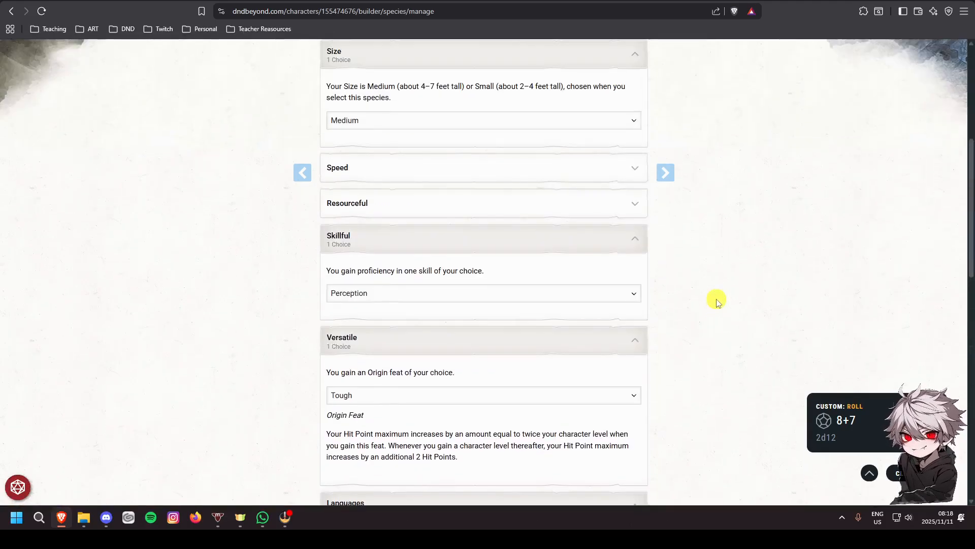
pyautogui.scroll(7, 715, 300)
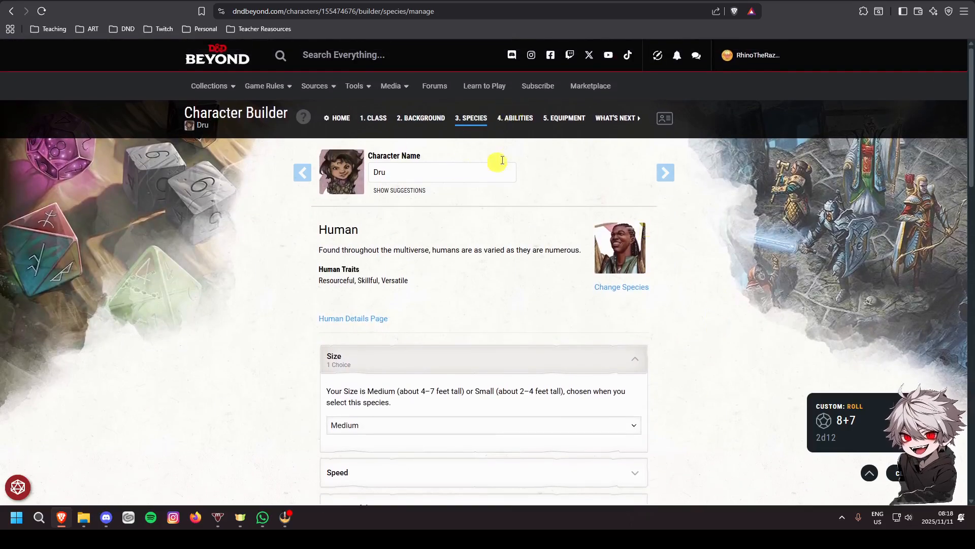
pyautogui.click(513, 118)
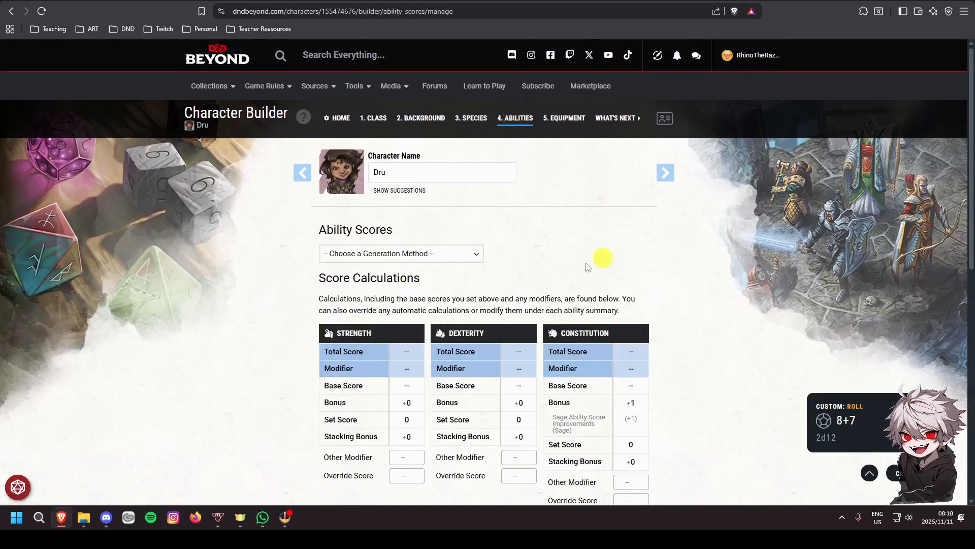
pyautogui.click(402, 254)
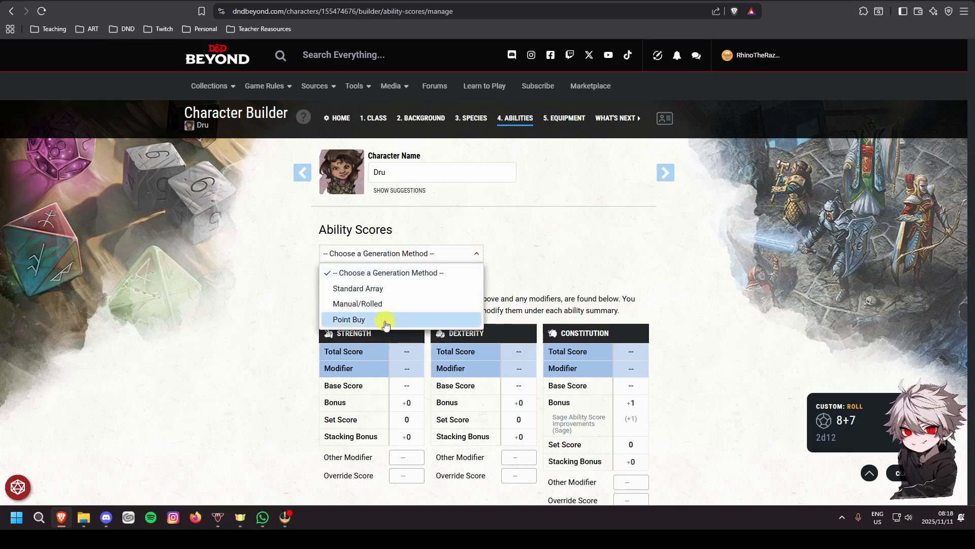
pyautogui.click(345, 319)
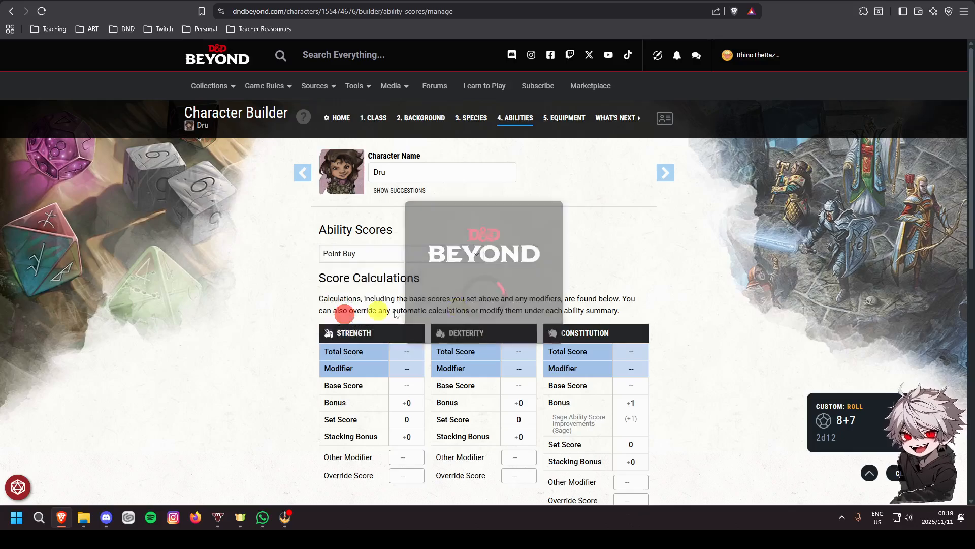
# Examine the Point Buy scores and the score calculations for all six abilities.
pyautogui.scroll(-2, 710, 325)
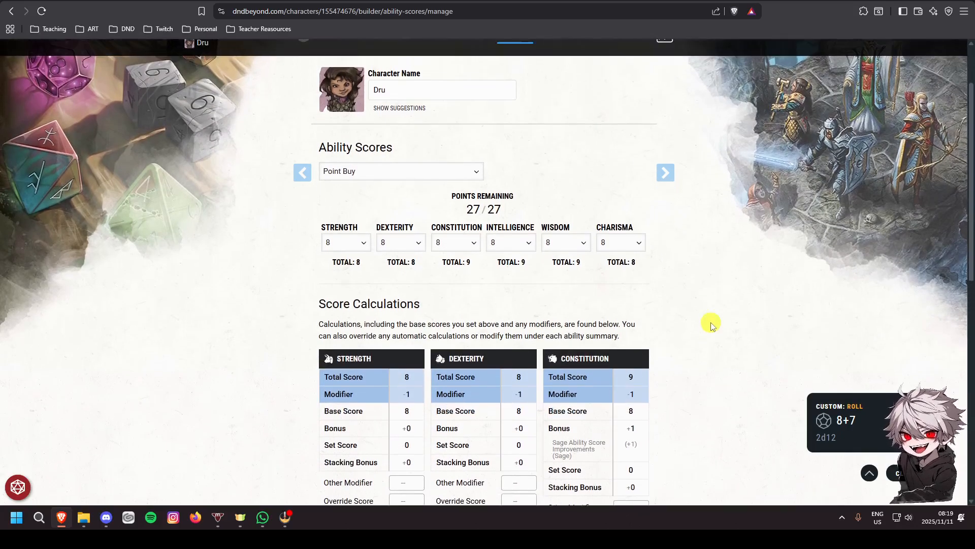
pyautogui.scroll(-4, 428, 365)
pyautogui.scroll(-2, 560, 278)
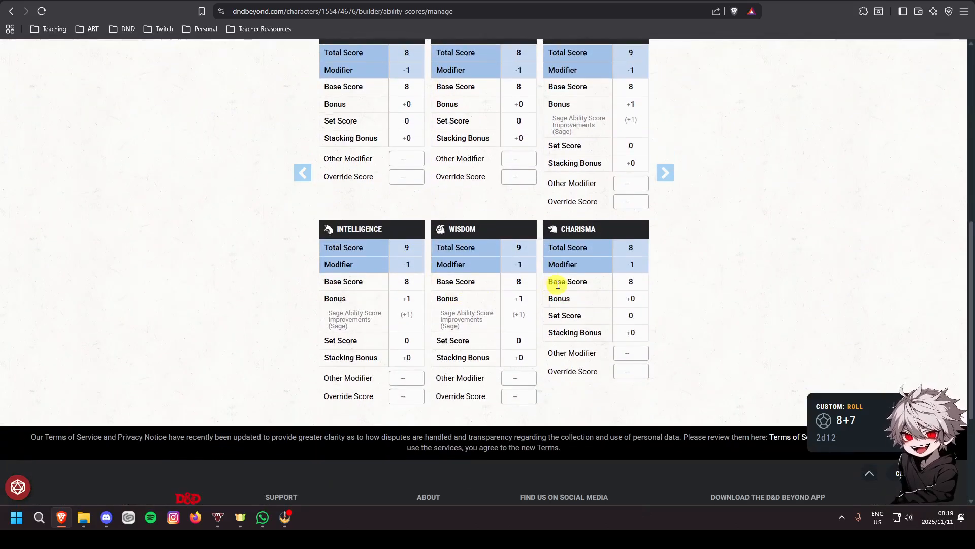
pyautogui.scroll(2, 673, 352)
pyautogui.scroll(5, 688, 348)
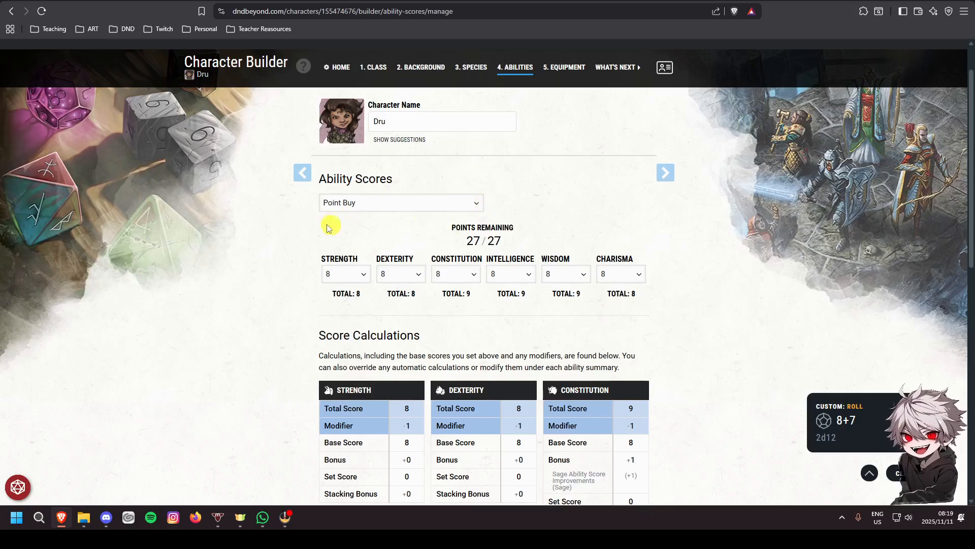
pyautogui.scroll(-4, 675, 264)
pyautogui.scroll(5, 233, 186)
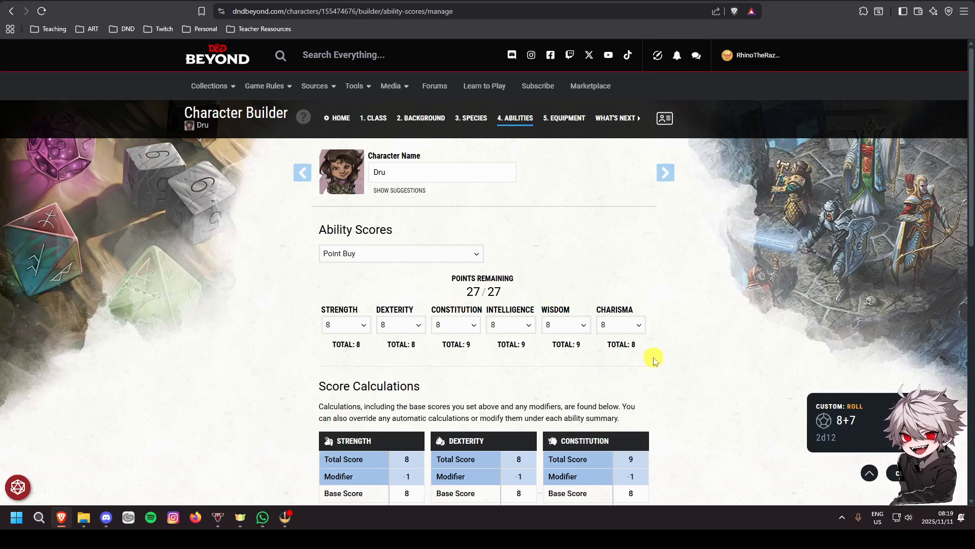
# Review the Sage bonuses in the score calculations and the point costs of the available Charisma scores.
pyautogui.scroll(-4, 570, 373)
pyautogui.scroll(2, 570, 374)
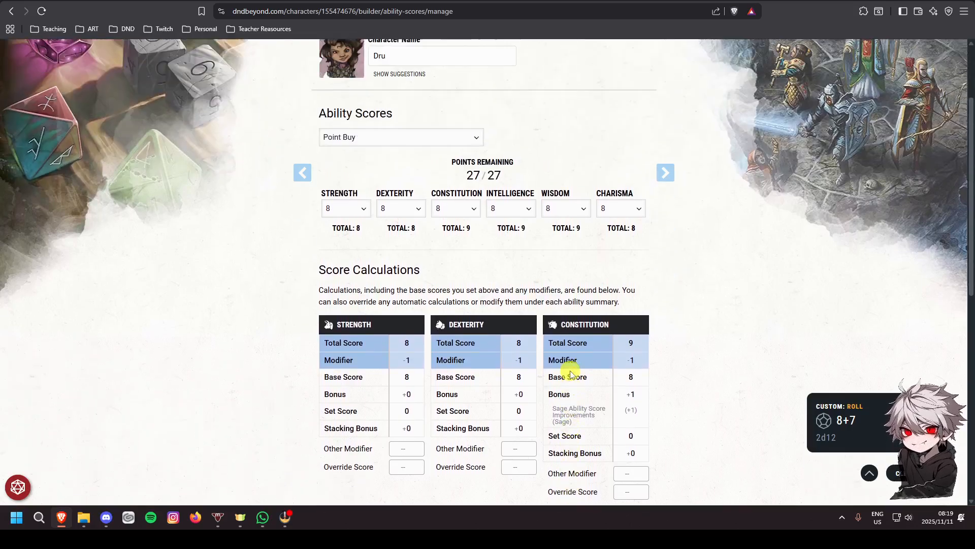
pyautogui.scroll(-4, 600, 356)
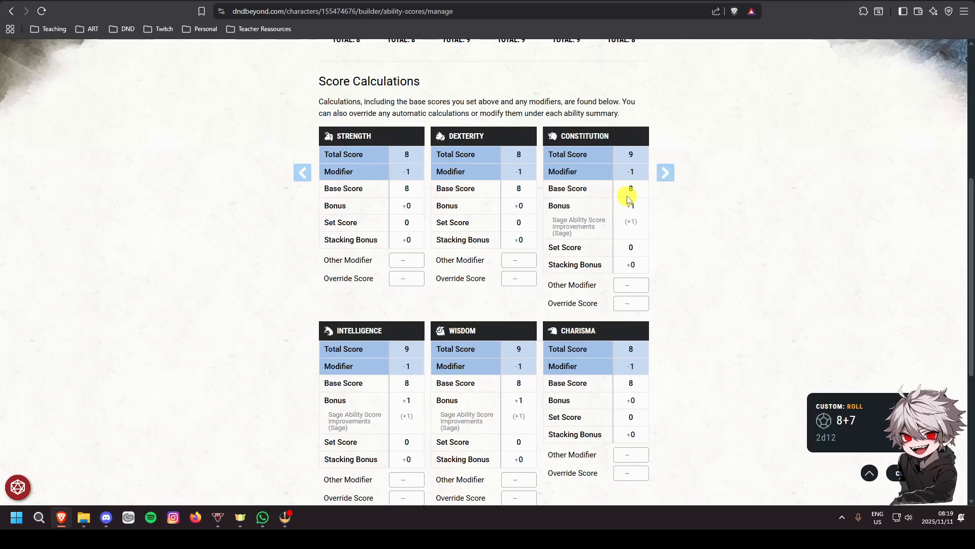
pyautogui.scroll(3, 458, 402)
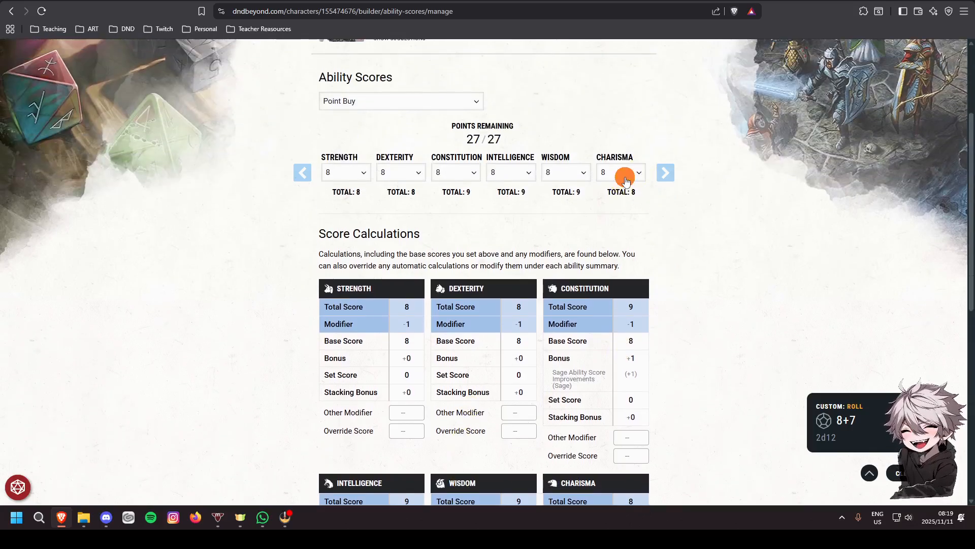
pyautogui.click(627, 177)
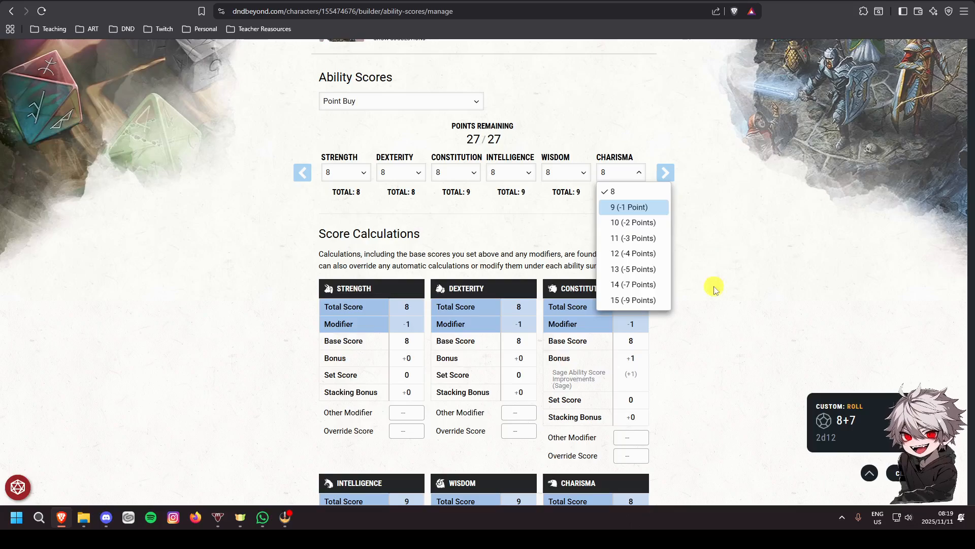
pyautogui.click(714, 246)
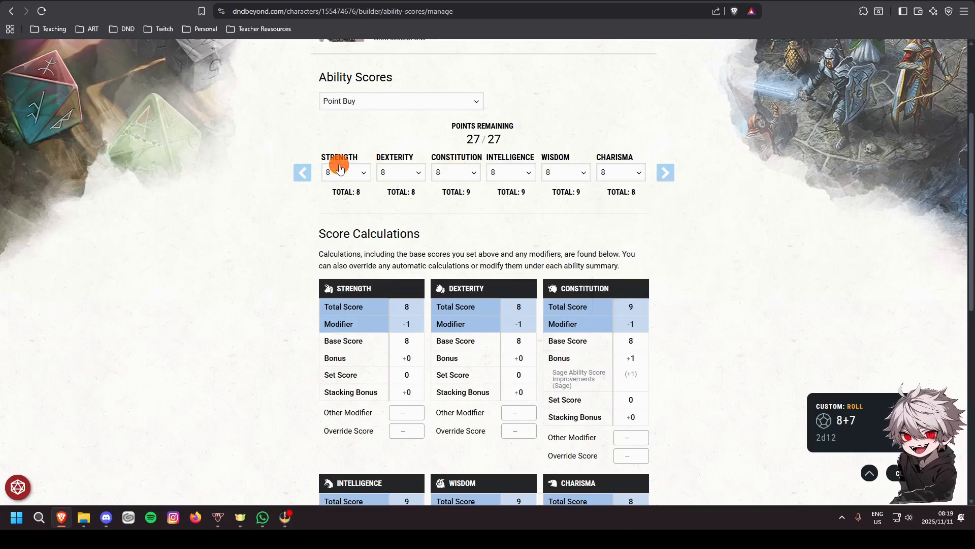
# Set the base scores of Strength, Dexterity, Constitution, Intelligence, Wisdom and Charisma to 10 each.
pyautogui.click(340, 168)
pyautogui.click(368, 226)
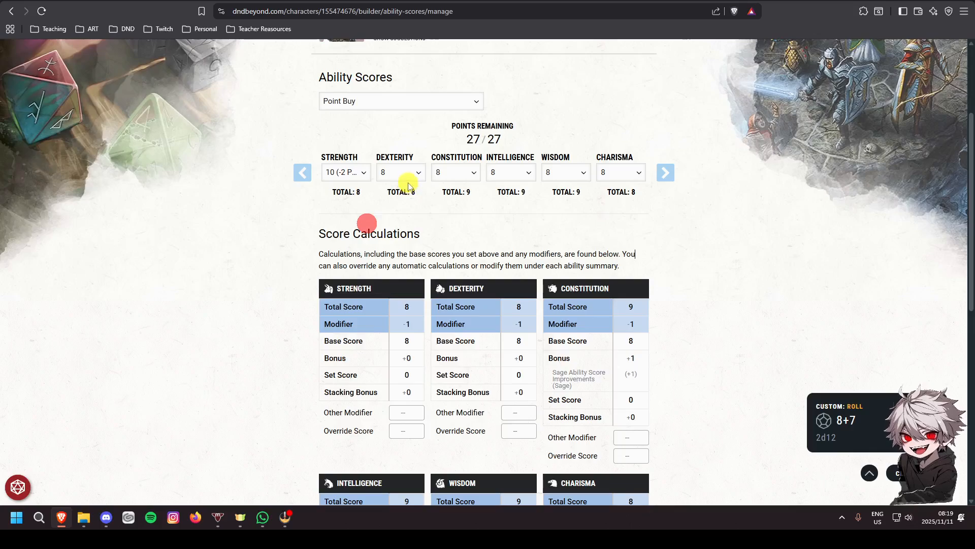
pyautogui.click(403, 174)
pyautogui.click(418, 223)
pyautogui.click(445, 173)
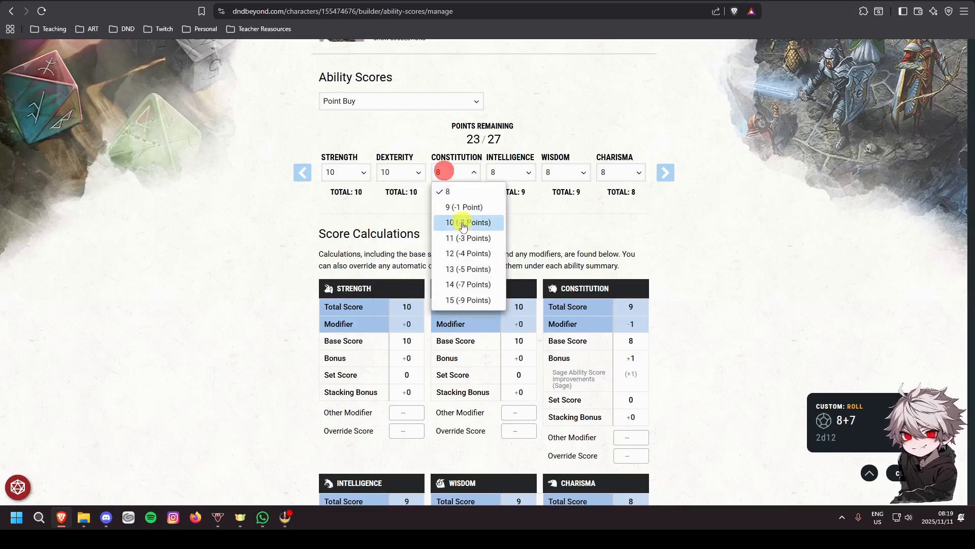
pyautogui.click(465, 226)
pyautogui.click(521, 172)
pyautogui.click(524, 223)
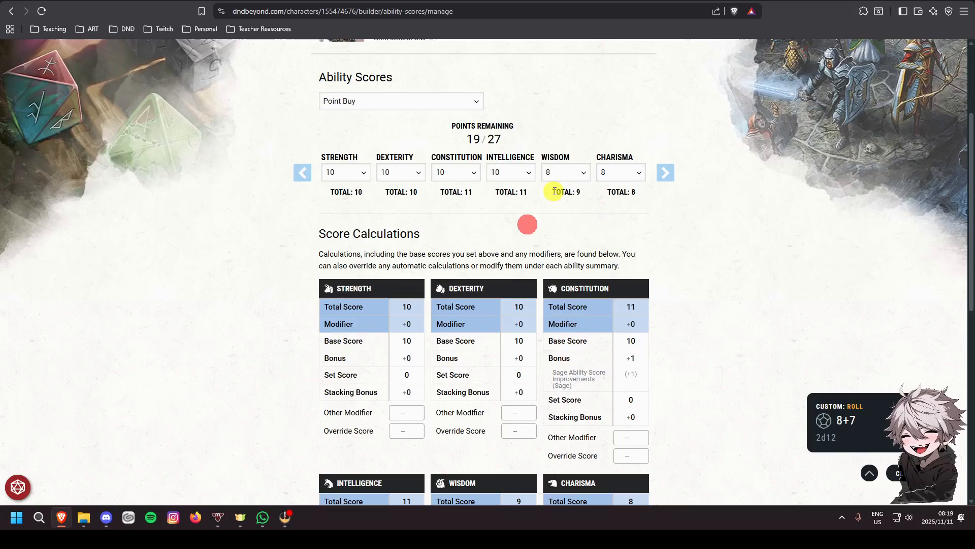
pyautogui.click(568, 172)
pyautogui.click(578, 222)
pyautogui.click(615, 173)
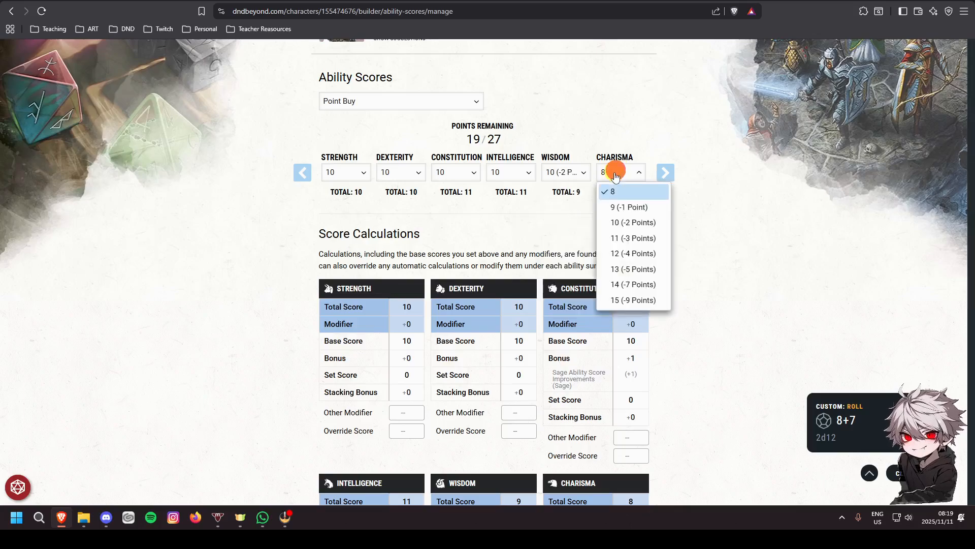
pyautogui.click(627, 221)
# Raise the Wisdom base score to 15 and check its total and modifier in the score calculations.
pyautogui.scroll(-3, 584, 266)
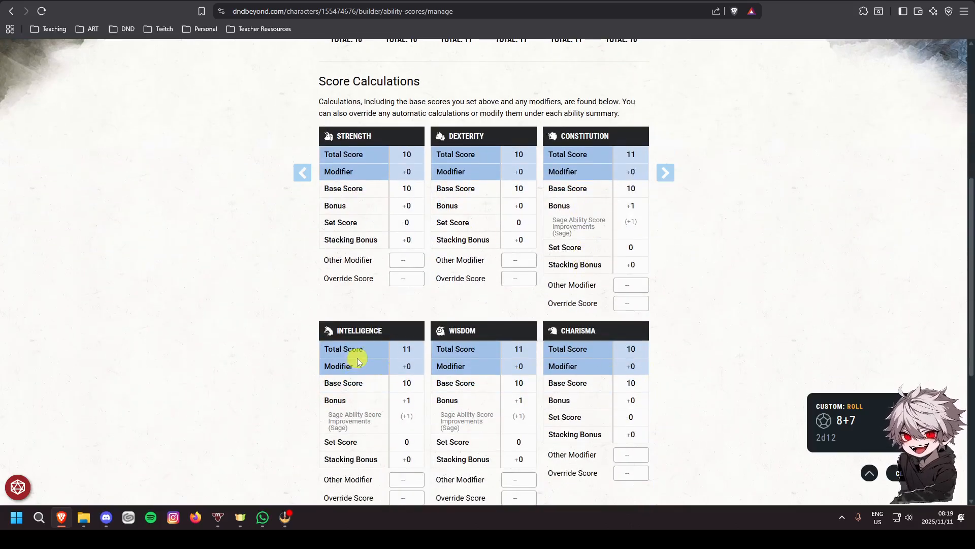
pyautogui.scroll(3, 608, 370)
pyautogui.scroll(-1, 609, 360)
pyautogui.scroll(1, 625, 356)
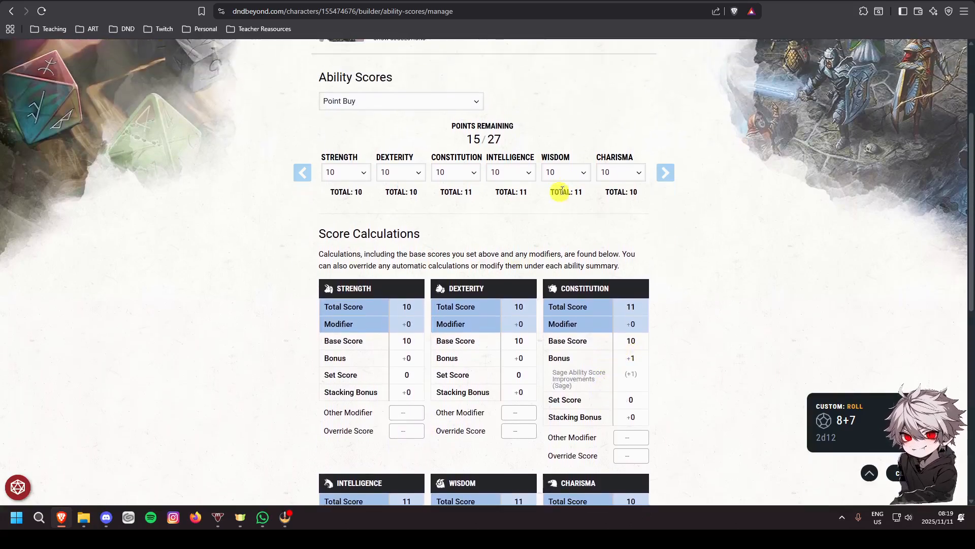
pyautogui.click(570, 173)
pyautogui.click(589, 302)
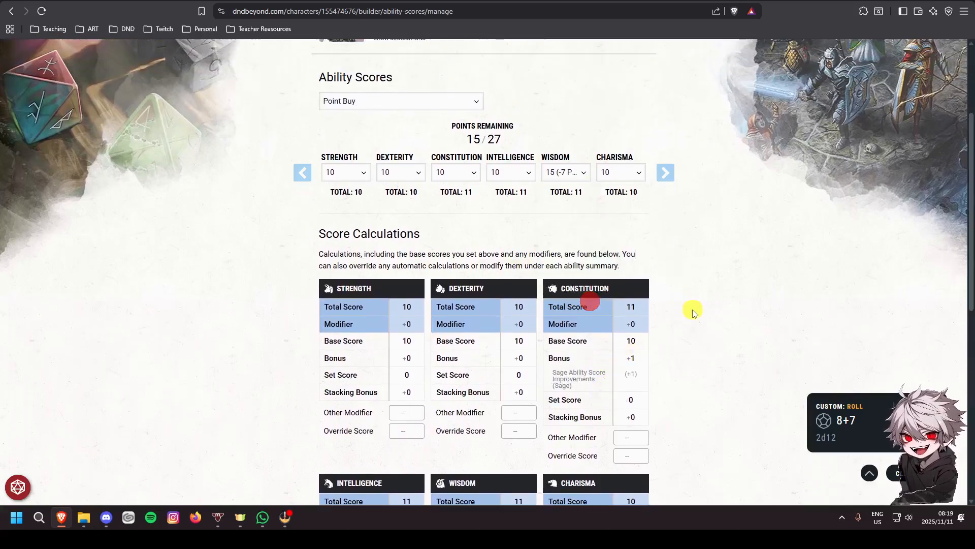
pyautogui.scroll(-5, 692, 310)
pyautogui.scroll(1, 527, 325)
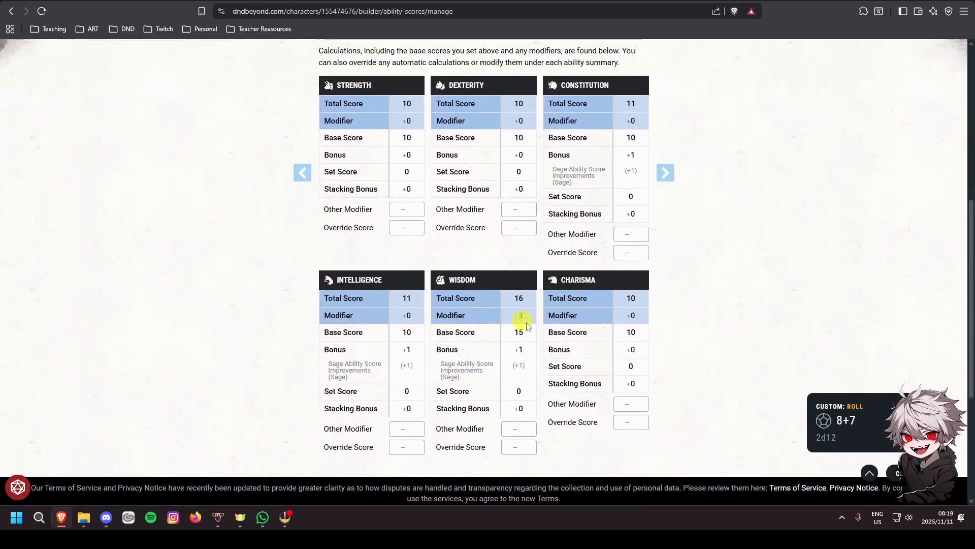
# Raise the Intelligence base score to 13 and check its modifier in the score calculations.
pyautogui.scroll(3, 497, 384)
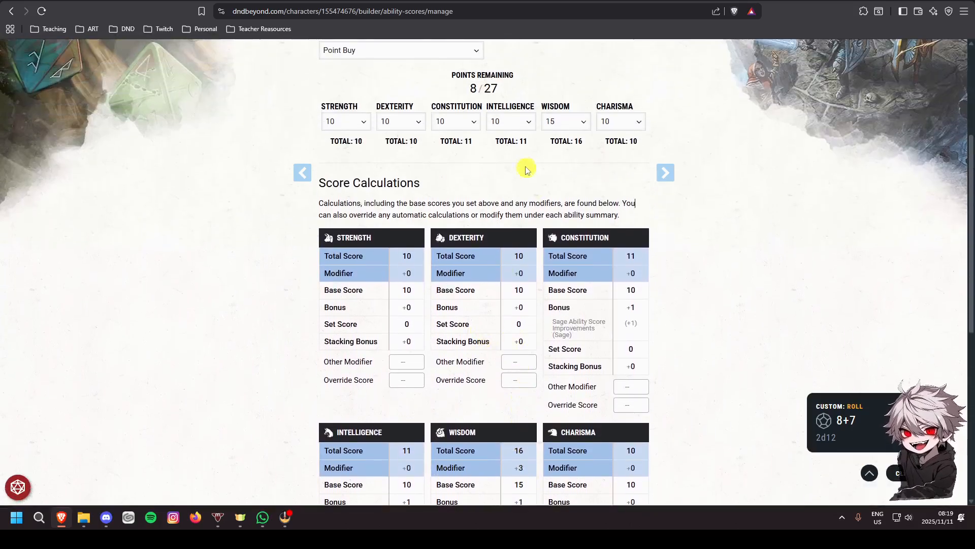
pyautogui.click(460, 126)
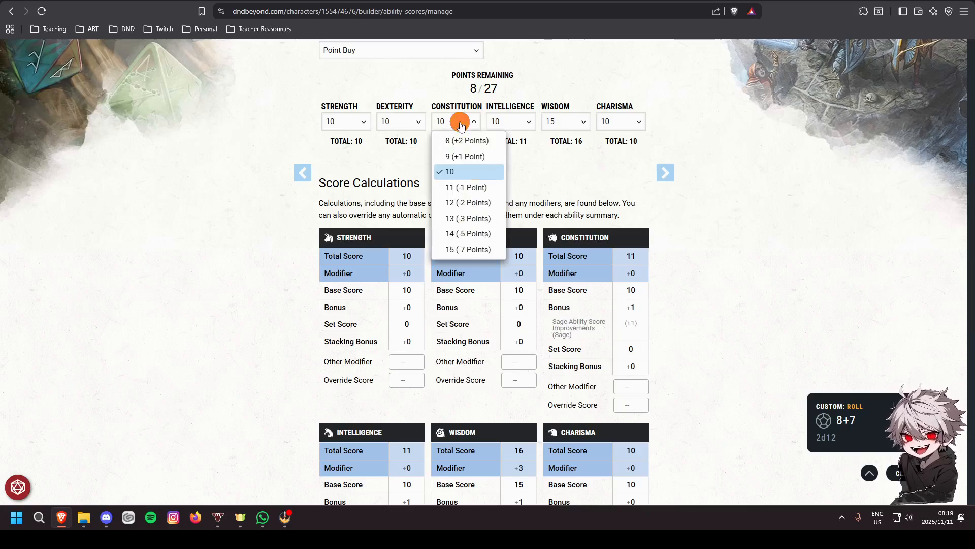
pyautogui.click(559, 153)
pyautogui.click(518, 121)
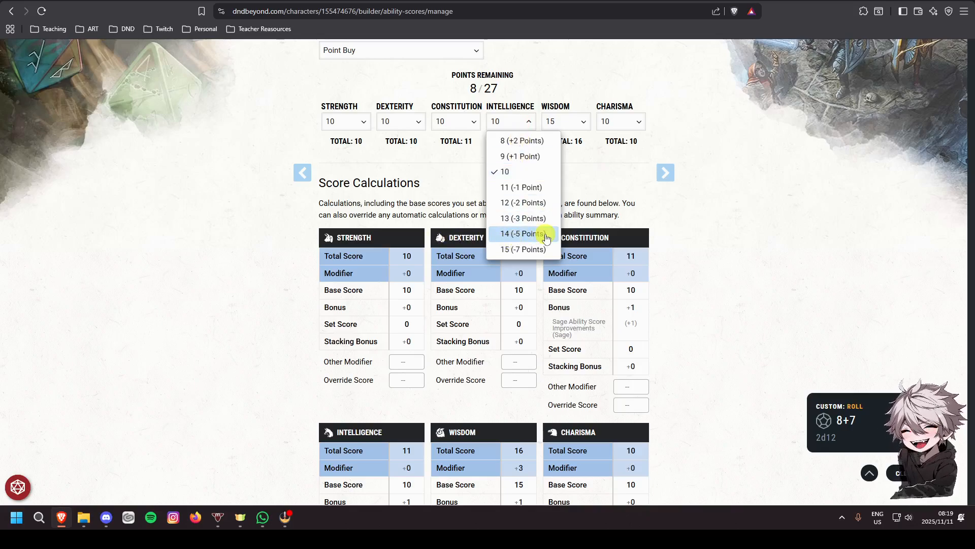
pyautogui.click(536, 218)
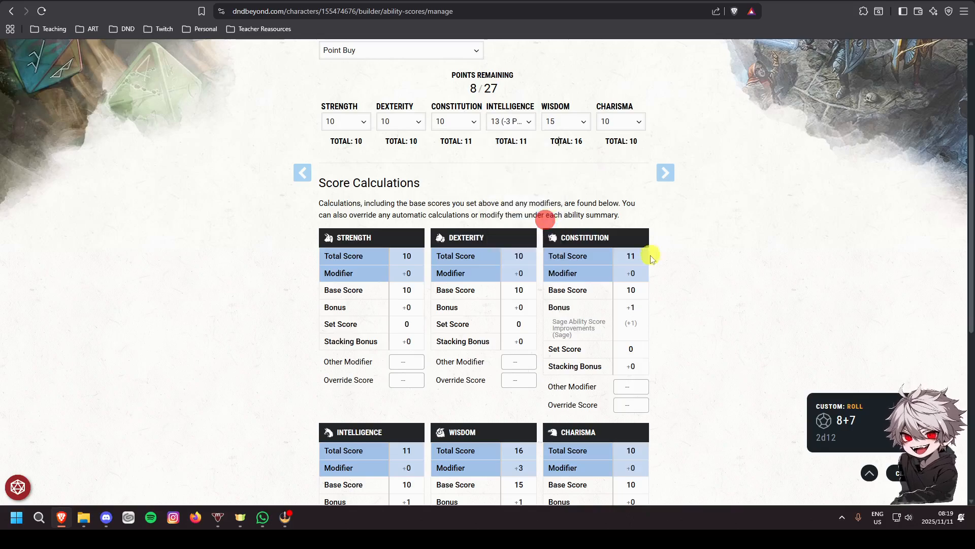
pyautogui.scroll(-2, 643, 284)
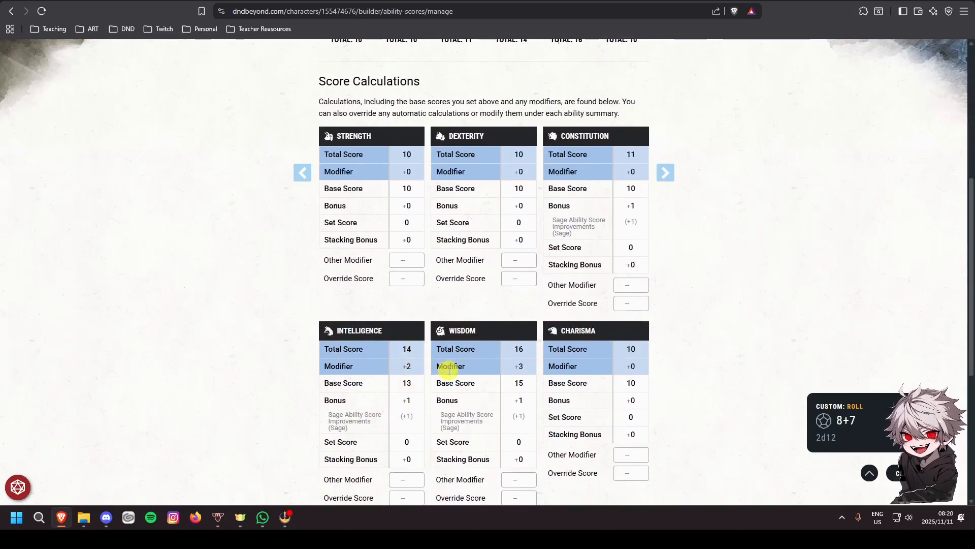
# Raise the Constitution base score to 13 and check its modifier in the score calculations.
pyautogui.scroll(3, 449, 370)
pyautogui.click(452, 173)
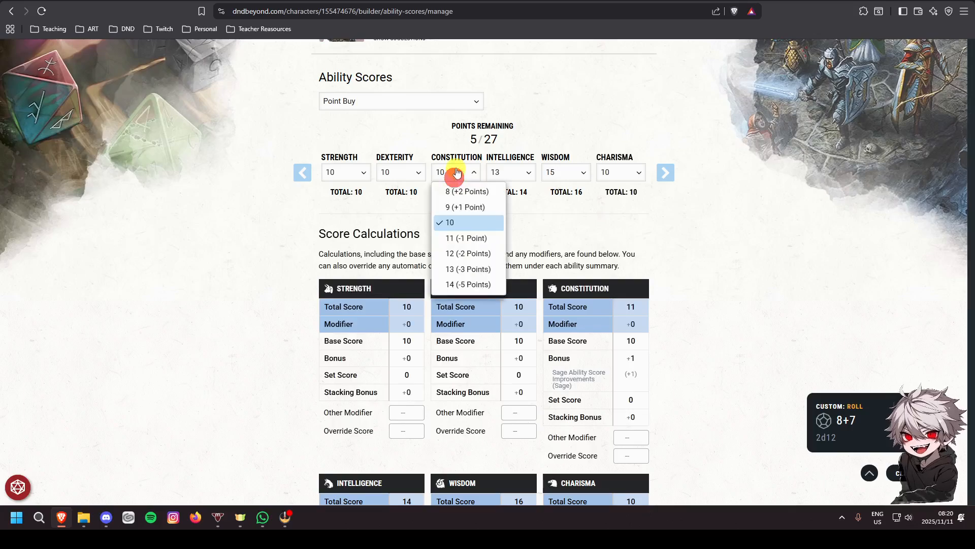
pyautogui.click(483, 268)
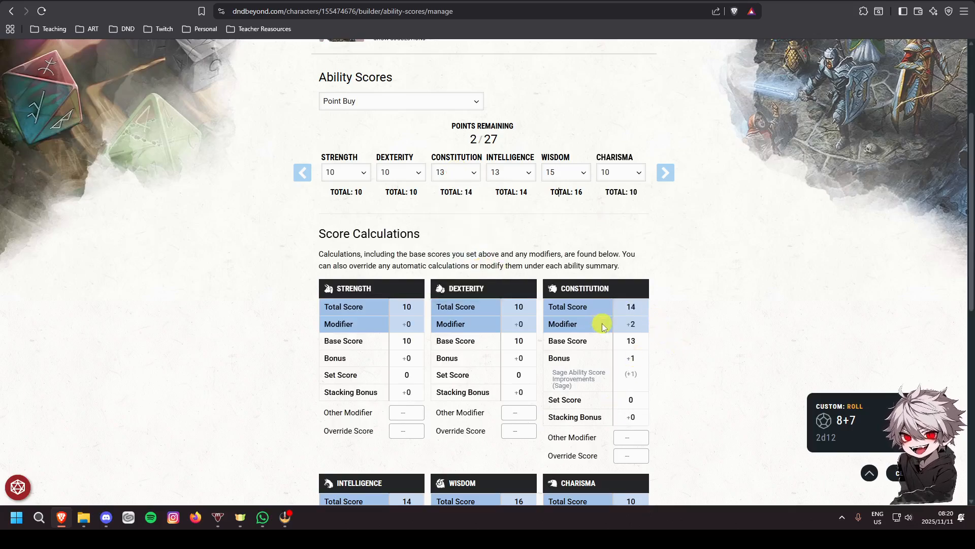
pyautogui.scroll(-3, 597, 253)
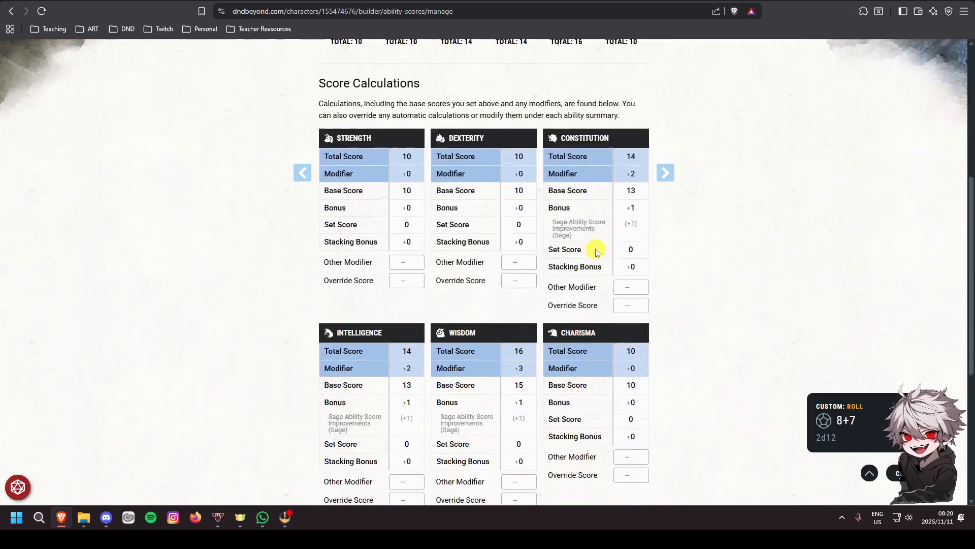
# Spend the remaining points on raising the Dexterity base score to 12 and review the score calculations.
pyautogui.scroll(3, 594, 251)
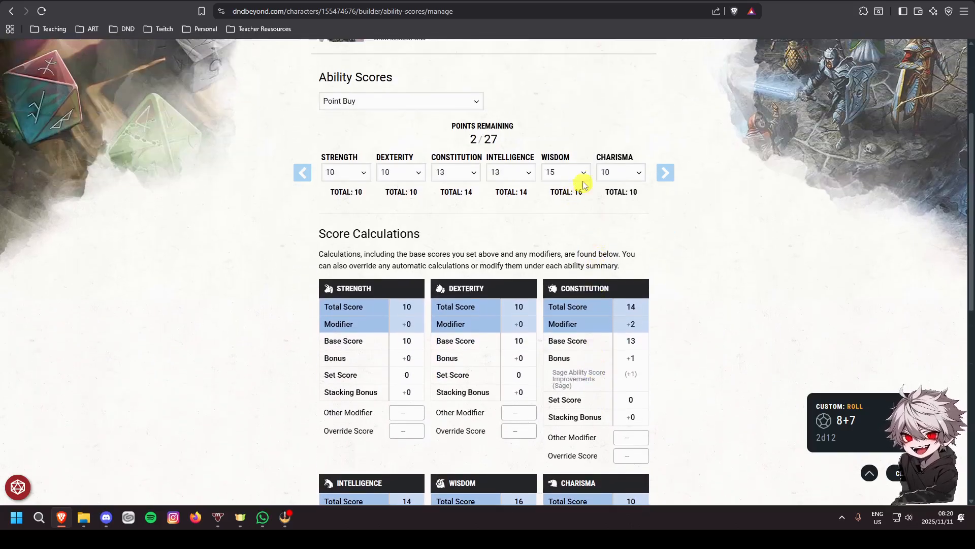
pyautogui.click(578, 173)
pyautogui.click(578, 174)
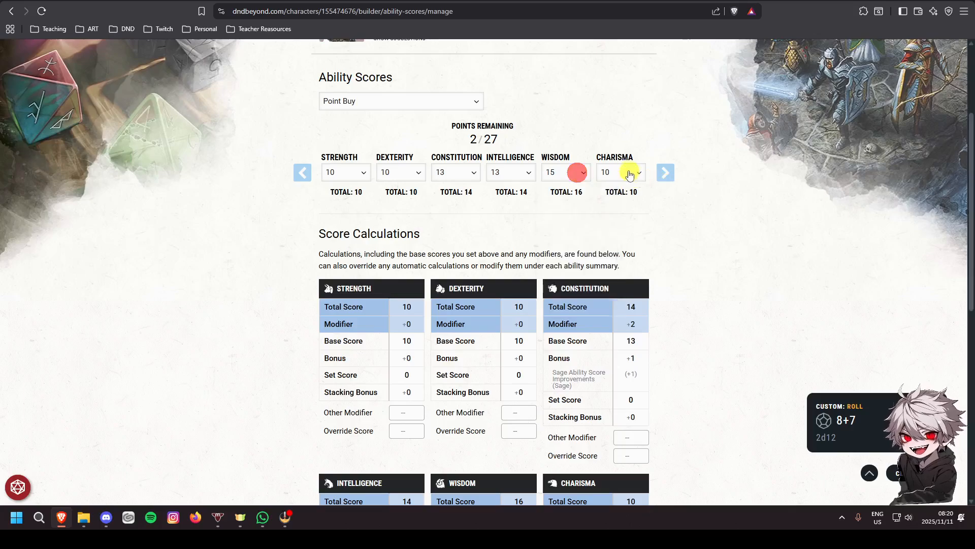
pyautogui.click(629, 174)
pyautogui.click(549, 214)
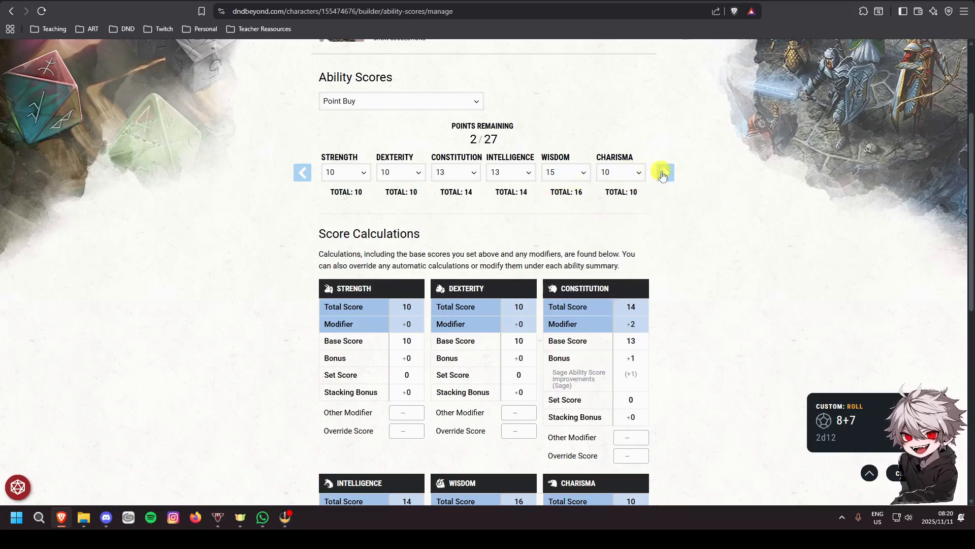
pyautogui.click(398, 178)
pyautogui.click(401, 251)
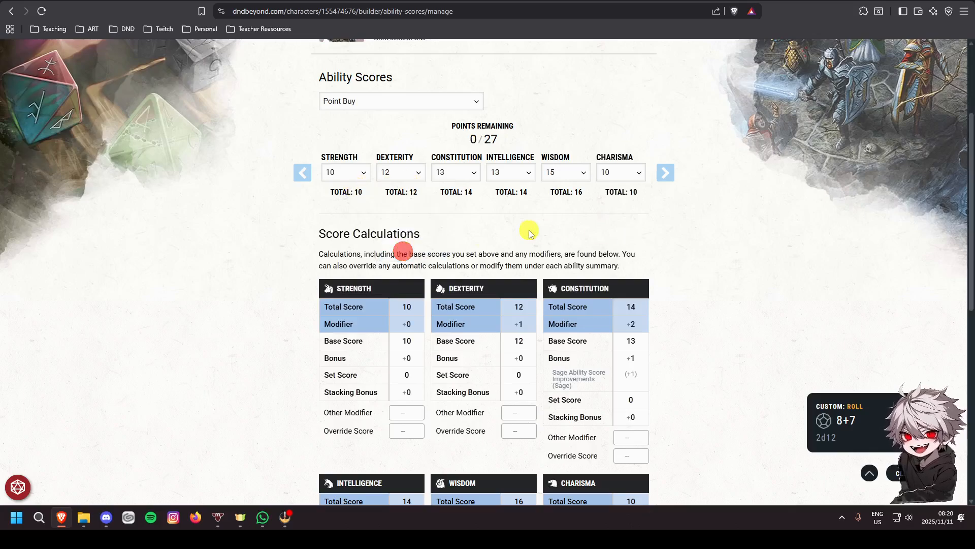
pyautogui.scroll(-3, 528, 232)
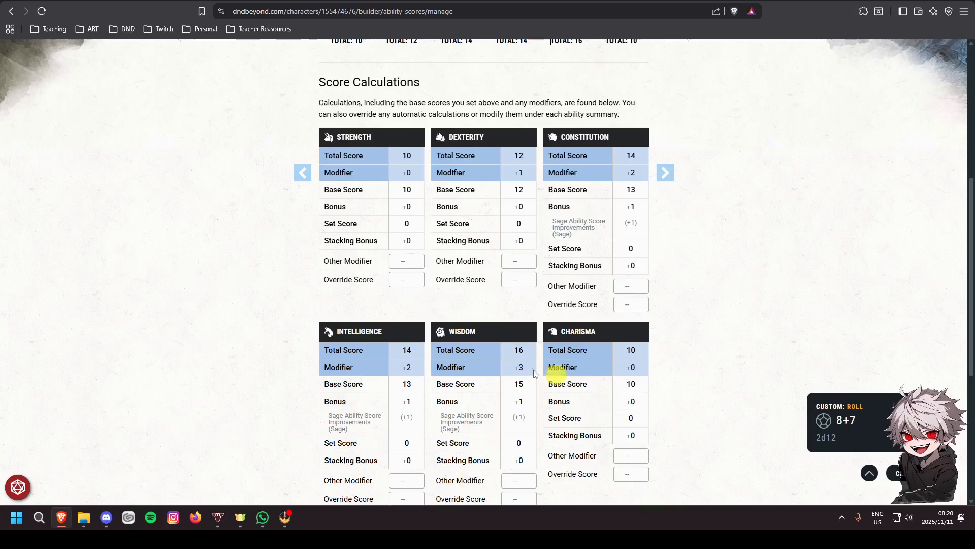
pyautogui.scroll(1, 559, 407)
pyautogui.scroll(-1, 483, 447)
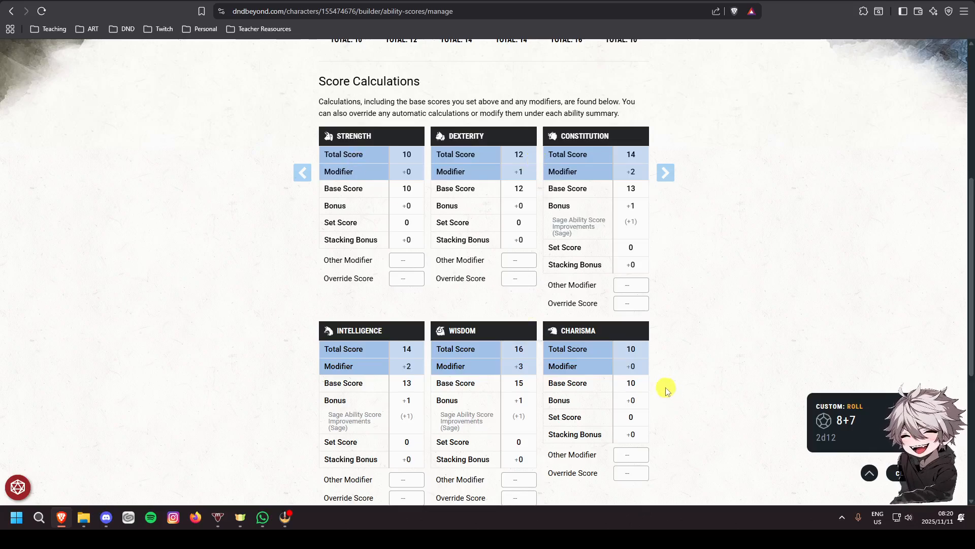
# Go to the builder's equipment stage and add starting equipment option A for both Druid and Sage.
pyautogui.scroll(6, 667, 390)
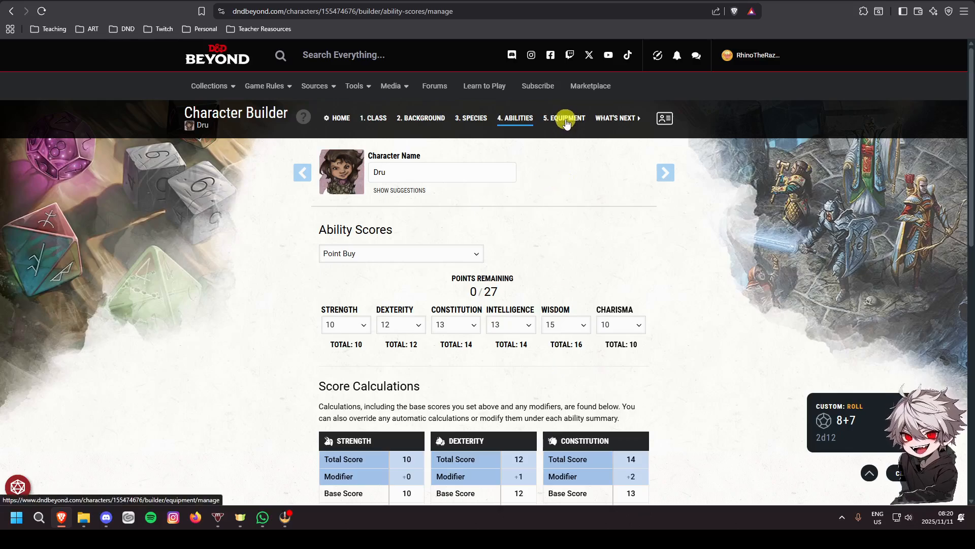
pyautogui.click(566, 120)
pyautogui.scroll(-1, 508, 259)
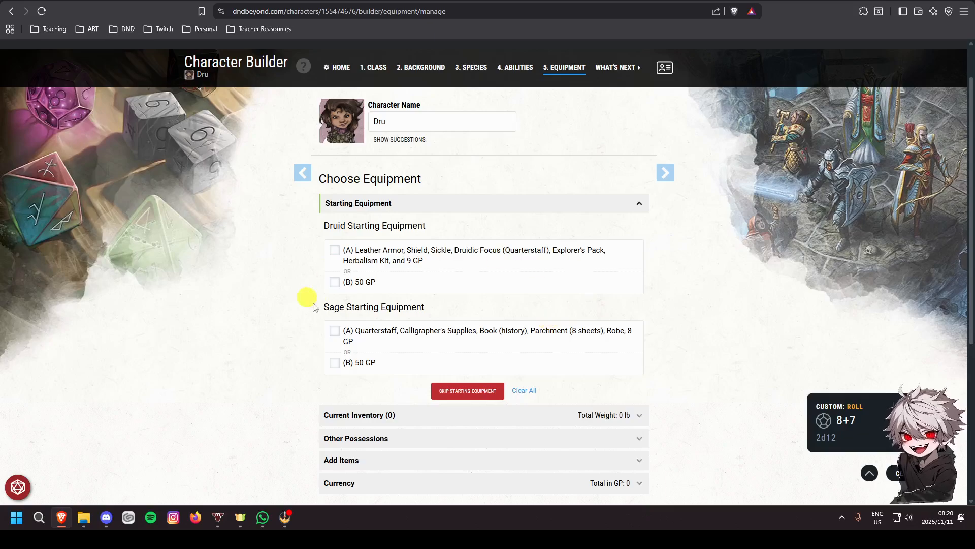
pyautogui.click(333, 250)
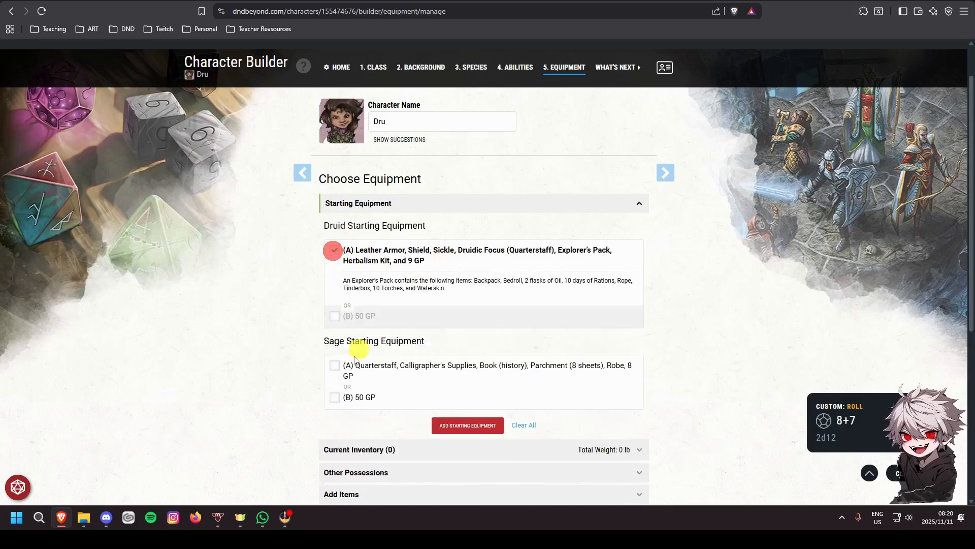
pyautogui.click(335, 366)
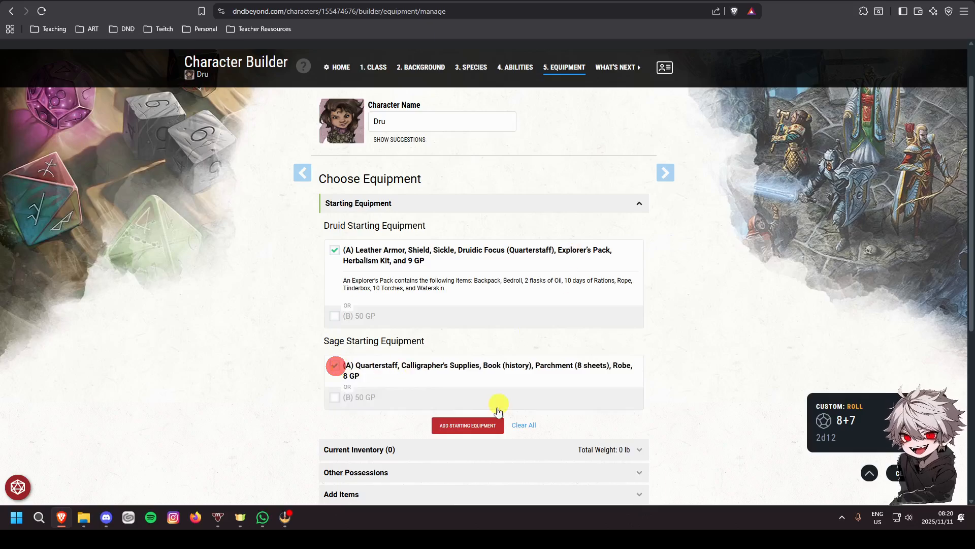
pyautogui.click(461, 431)
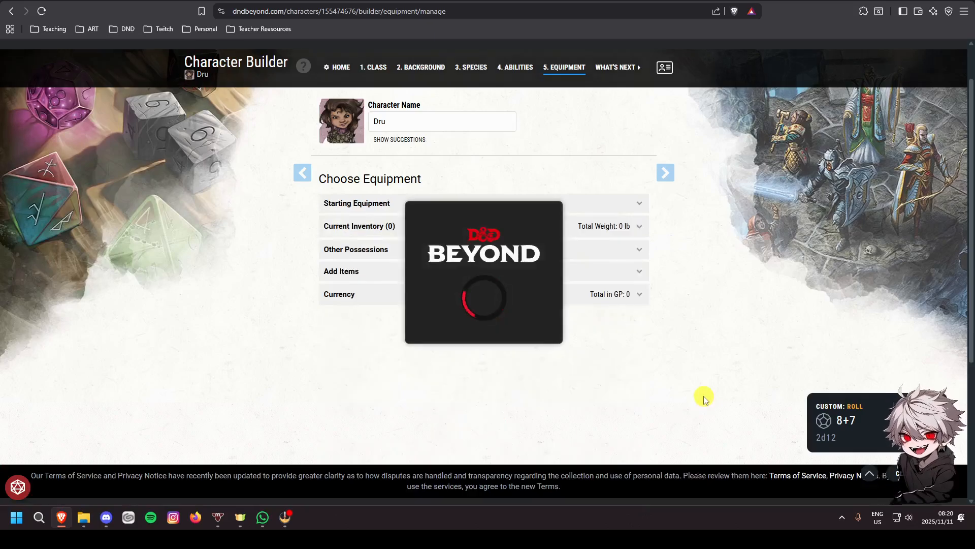
# Equip the Leather armor in the current inventory so that the character wears it.
pyautogui.scroll(-4, 675, 300)
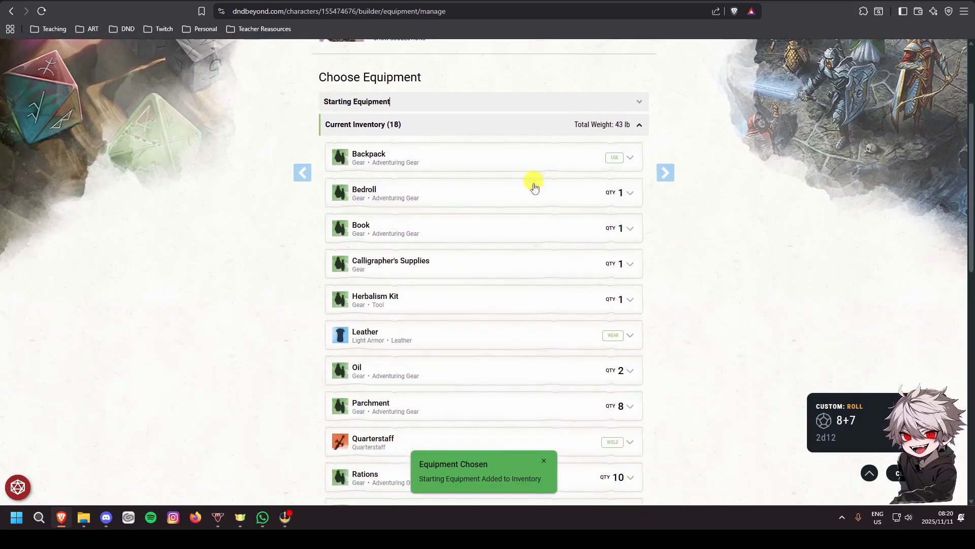
pyautogui.click(611, 233)
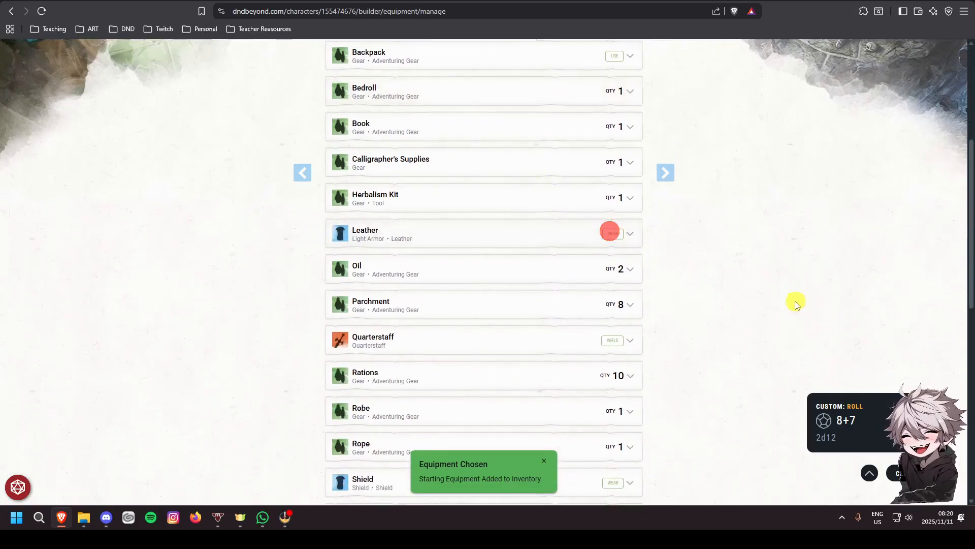
pyautogui.scroll(-2, 611, 249)
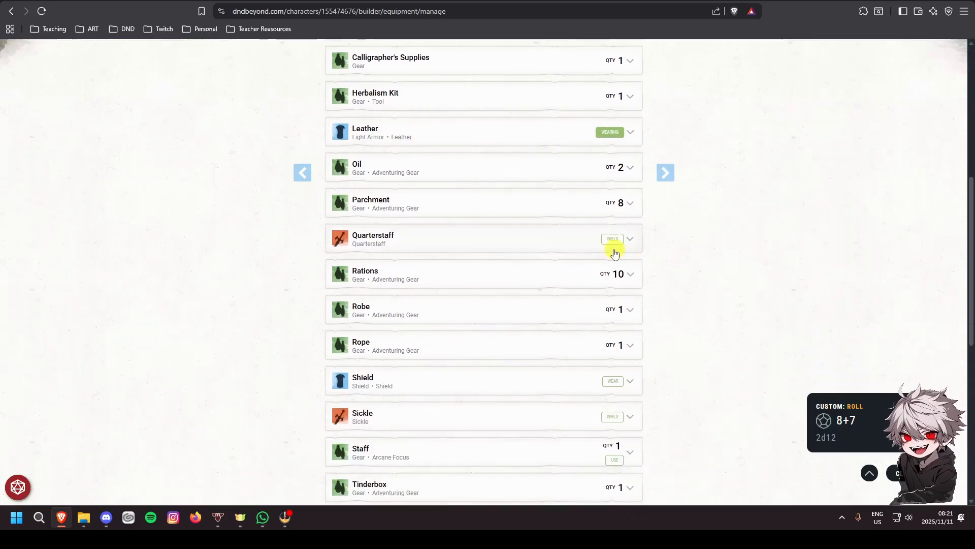
# Equip the Quarterstaff and the Shield in the current inventory so that the character wields and wears them.
pyautogui.click(611, 238)
pyautogui.scroll(-2, 718, 266)
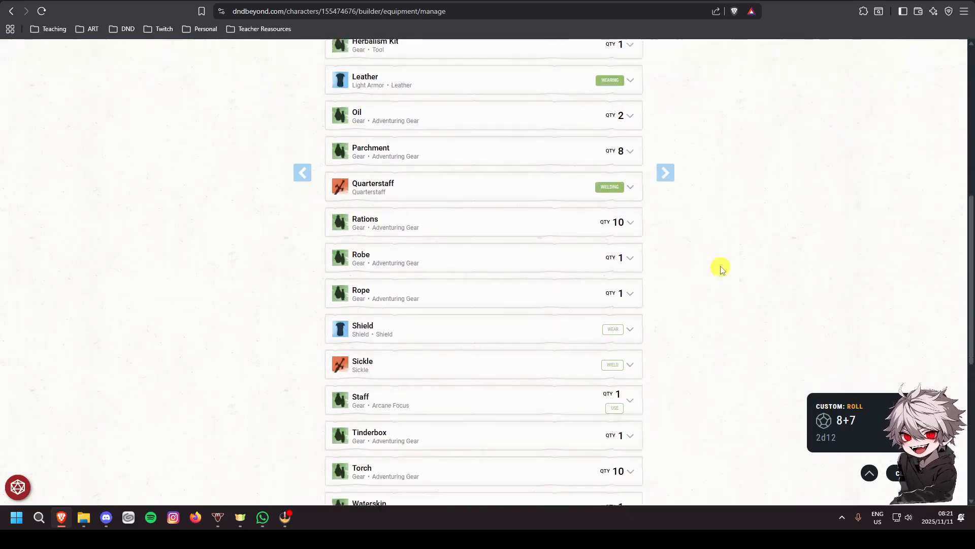
pyautogui.click(609, 280)
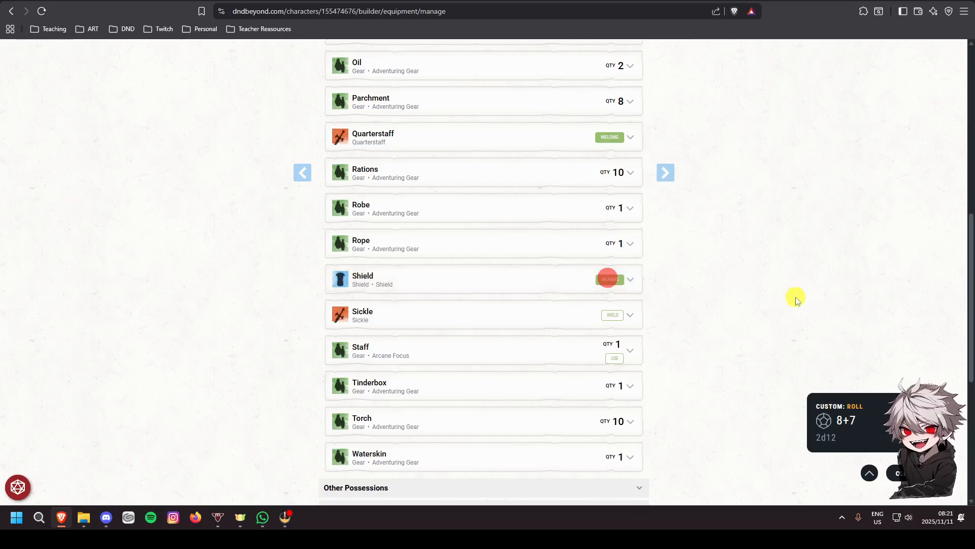
pyautogui.scroll(-3, 513, 282)
pyautogui.scroll(12, 520, 283)
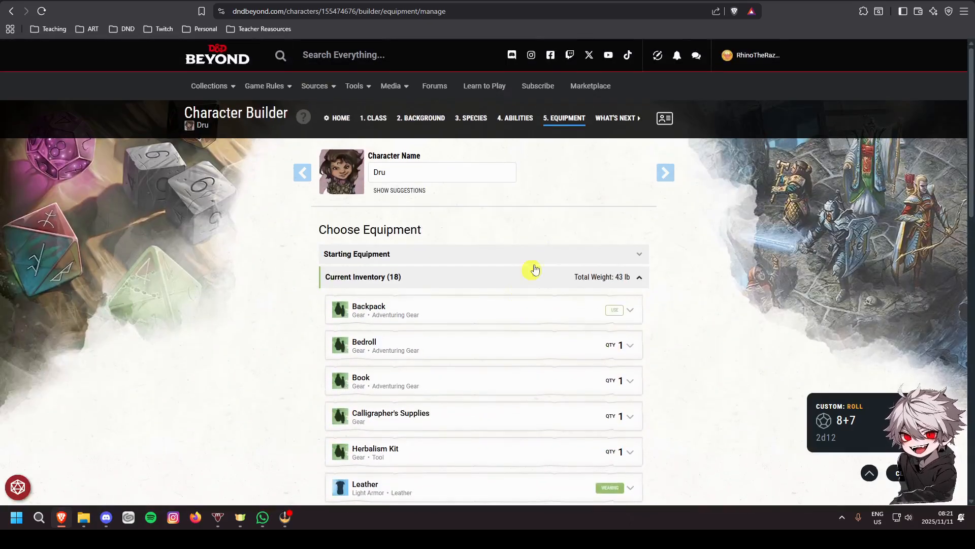
# Open Dru's character sheet and review the listed actions, including the attacks, Wild Shape and Circle Forms.
pyautogui.click(614, 131)
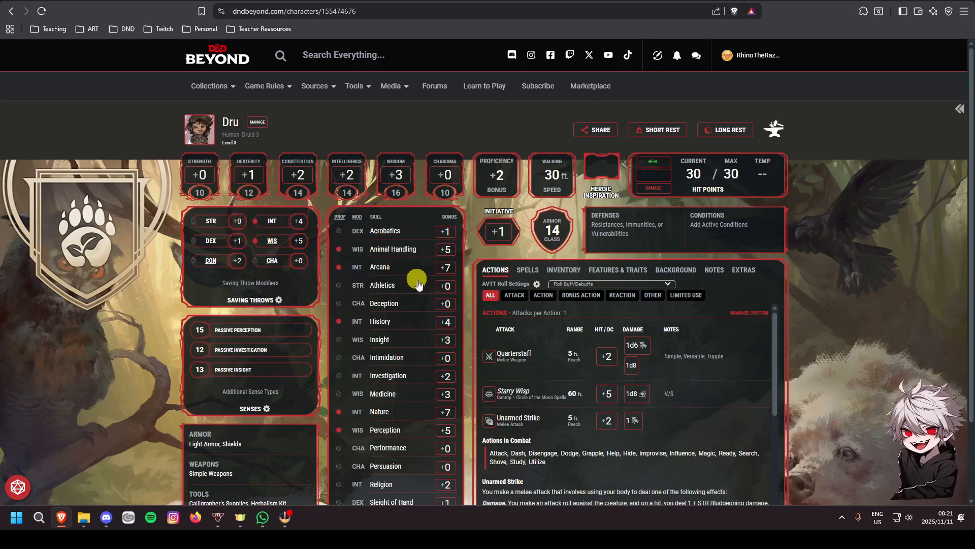
pyautogui.scroll(-1, 412, 278)
pyautogui.scroll(-1, 419, 203)
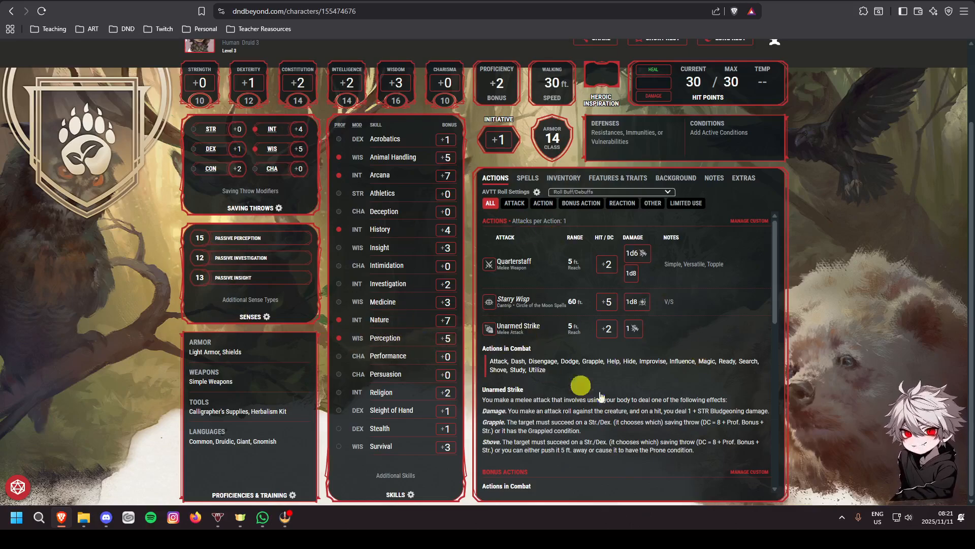
pyautogui.scroll(-3, 657, 368)
pyautogui.scroll(-3, 659, 369)
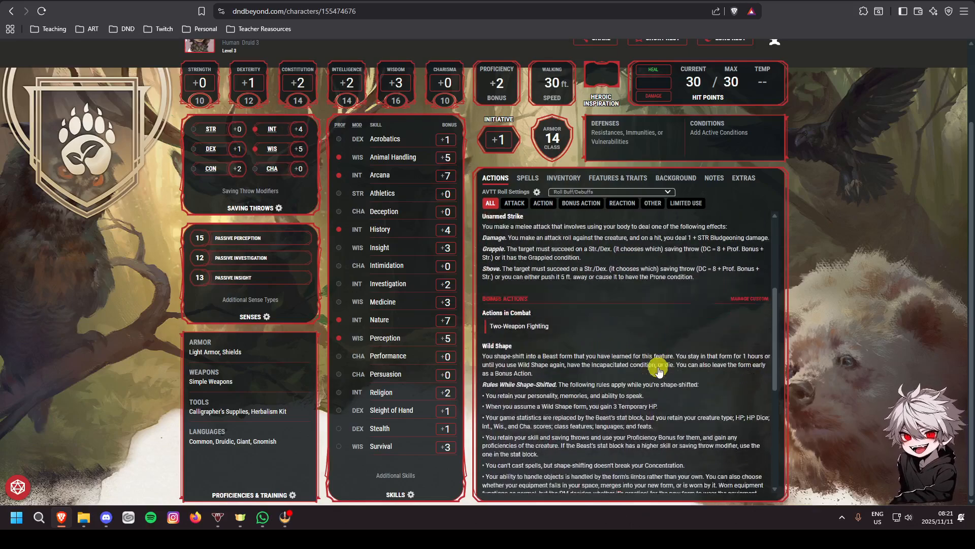
pyautogui.scroll(-2, 547, 336)
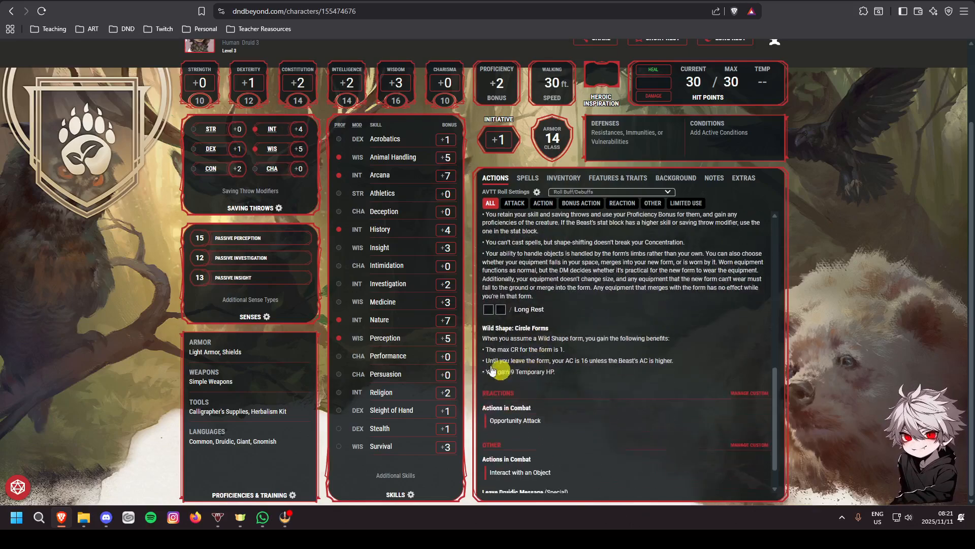
pyautogui.scroll(-1, 547, 310)
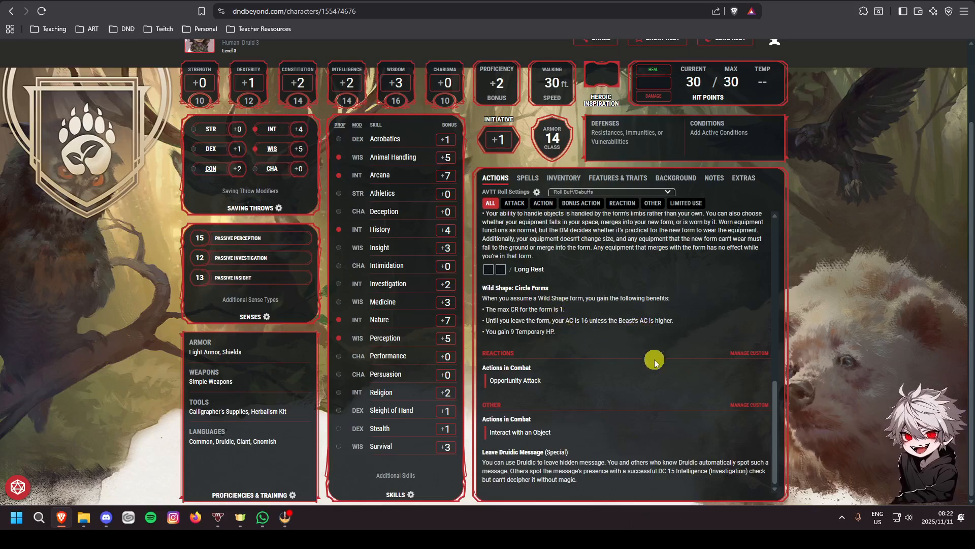
pyautogui.scroll(10, 655, 366)
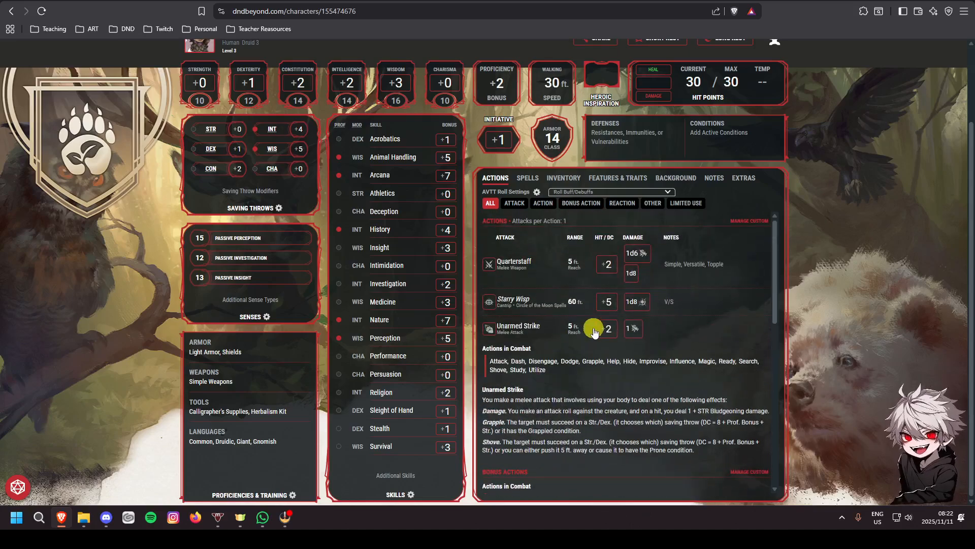
pyautogui.scroll(2, 594, 331)
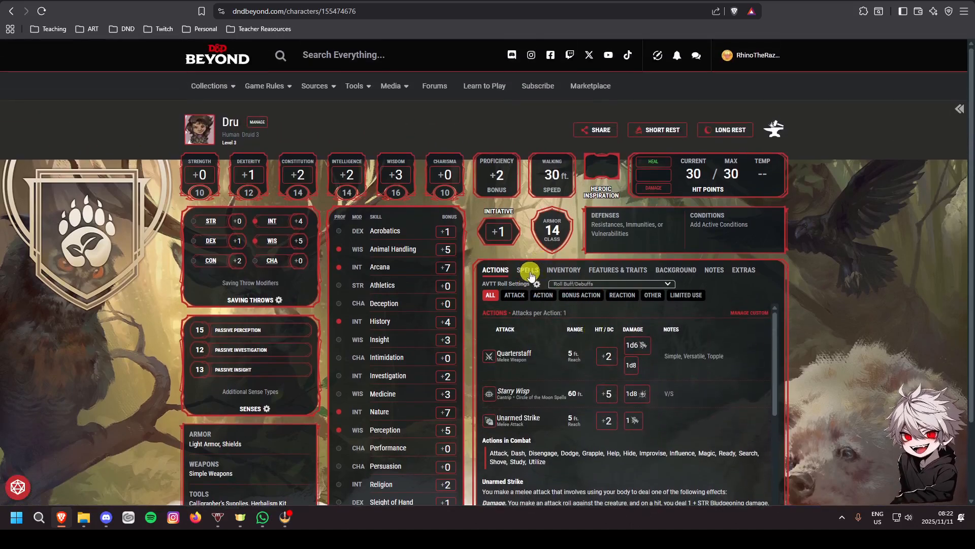
pyautogui.click(543, 295)
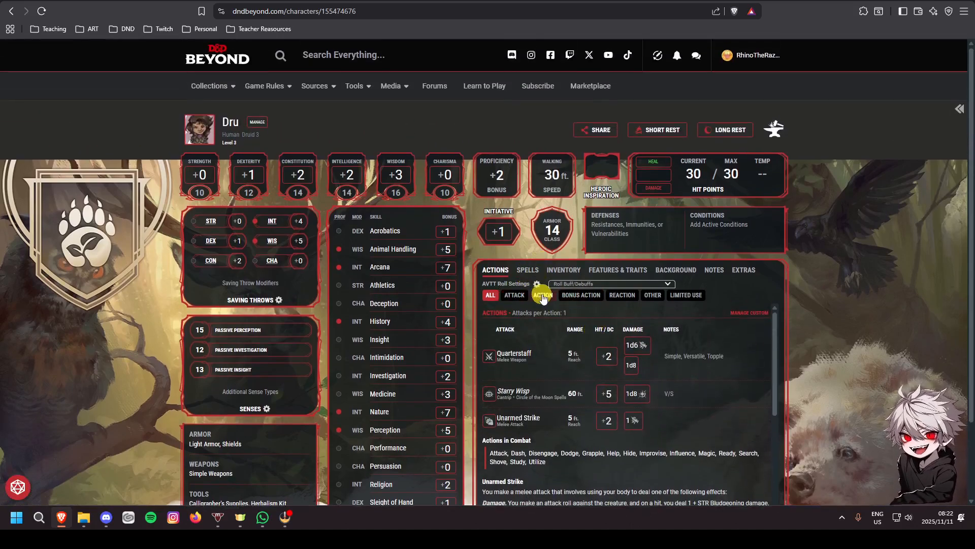
pyautogui.click(514, 295)
# Review the character's spells level by level, from cantrips through 1st level to 2nd level.
pyautogui.click(527, 269)
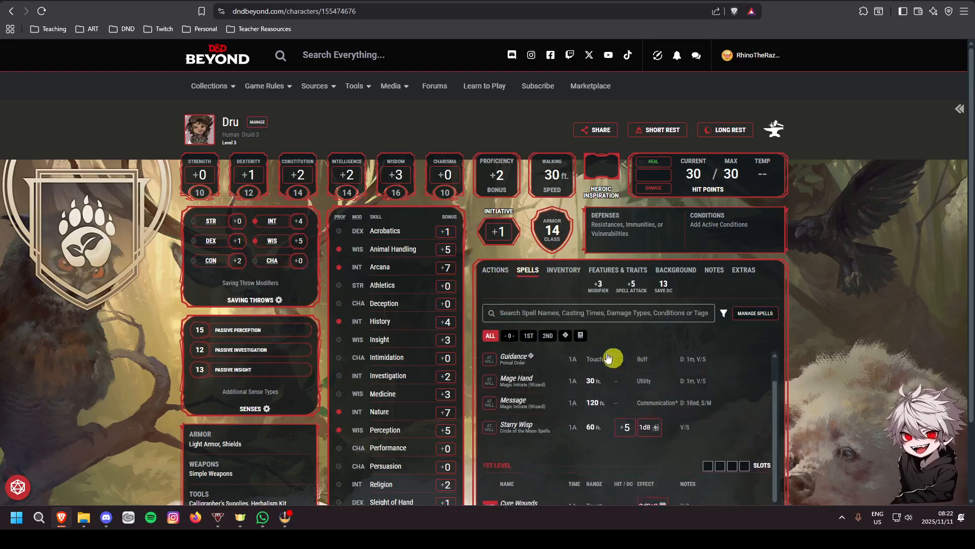
pyautogui.scroll(1, 608, 359)
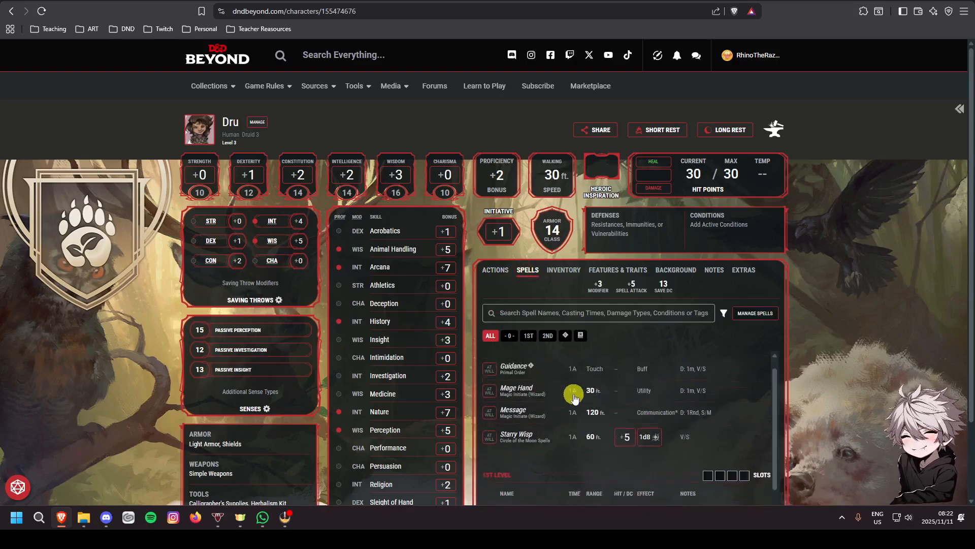
pyautogui.click(509, 339)
pyautogui.scroll(-2, 720, 361)
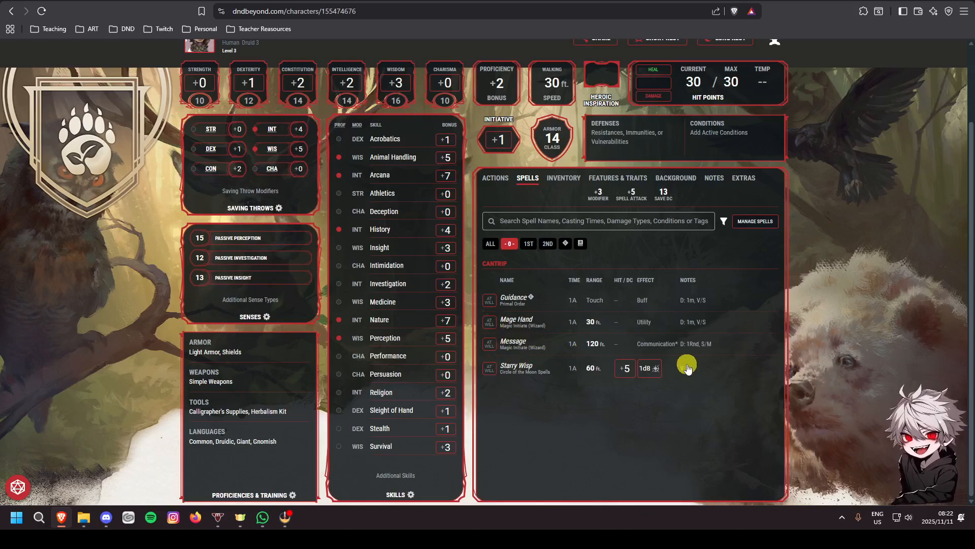
pyautogui.click(528, 243)
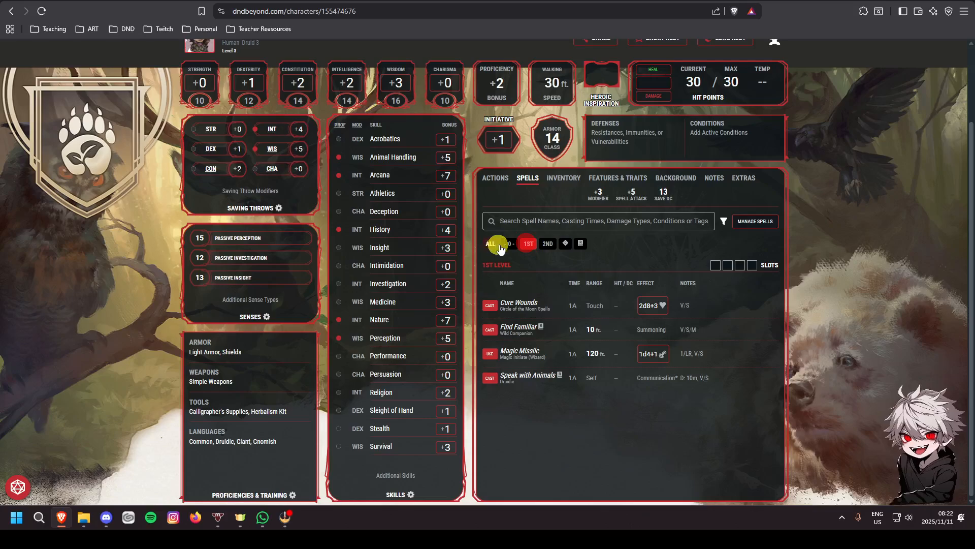
pyautogui.click(503, 245)
pyautogui.click(529, 244)
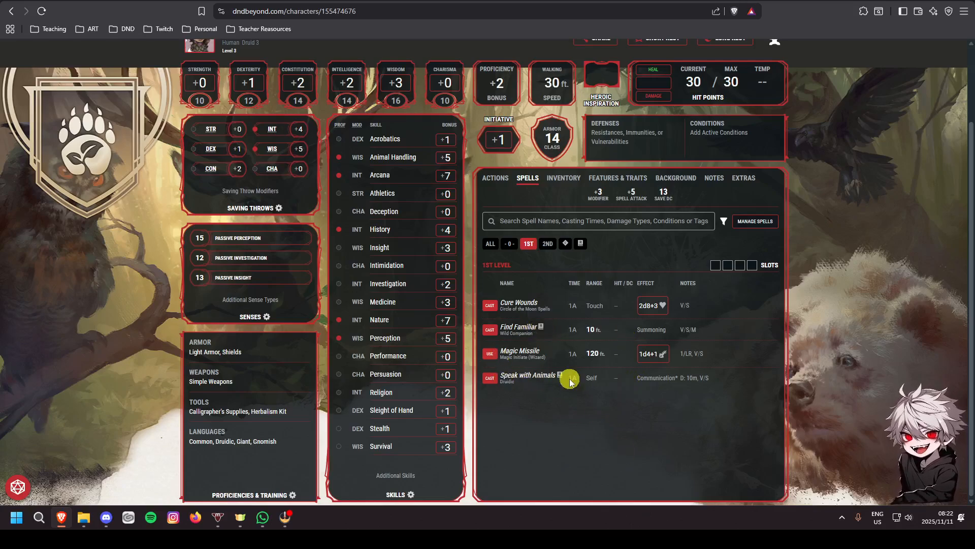
pyautogui.click(548, 244)
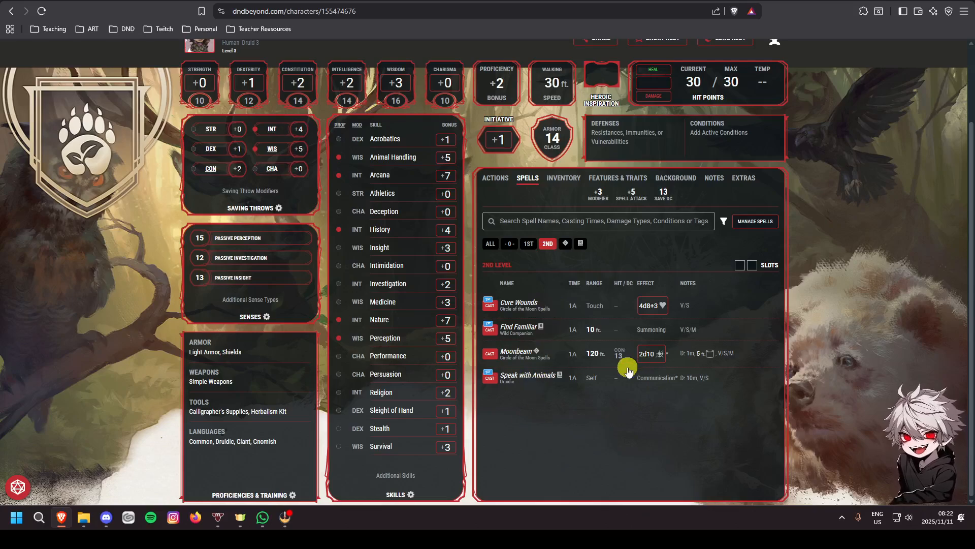
# Read the full description of the 1st-level Find Familiar spell.
pyautogui.click(531, 246)
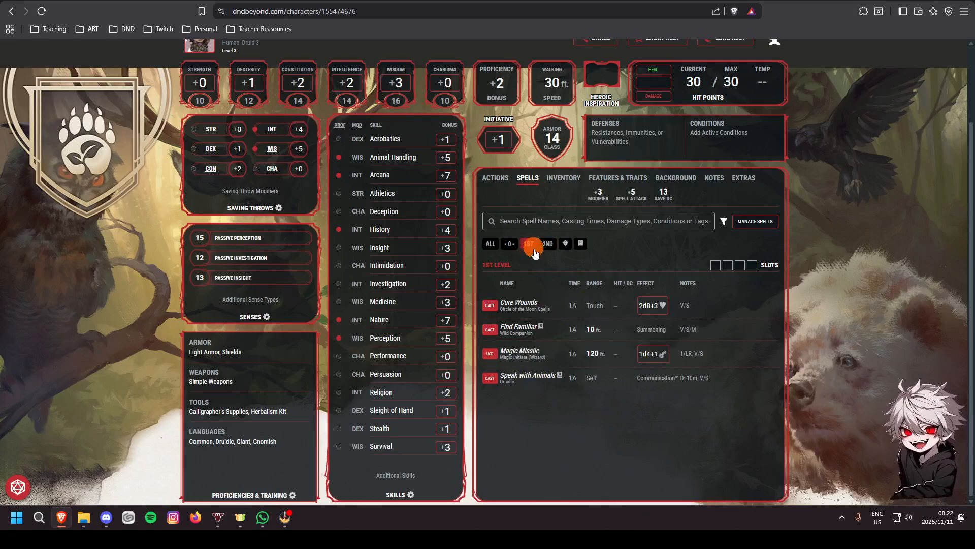
pyautogui.click(554, 331)
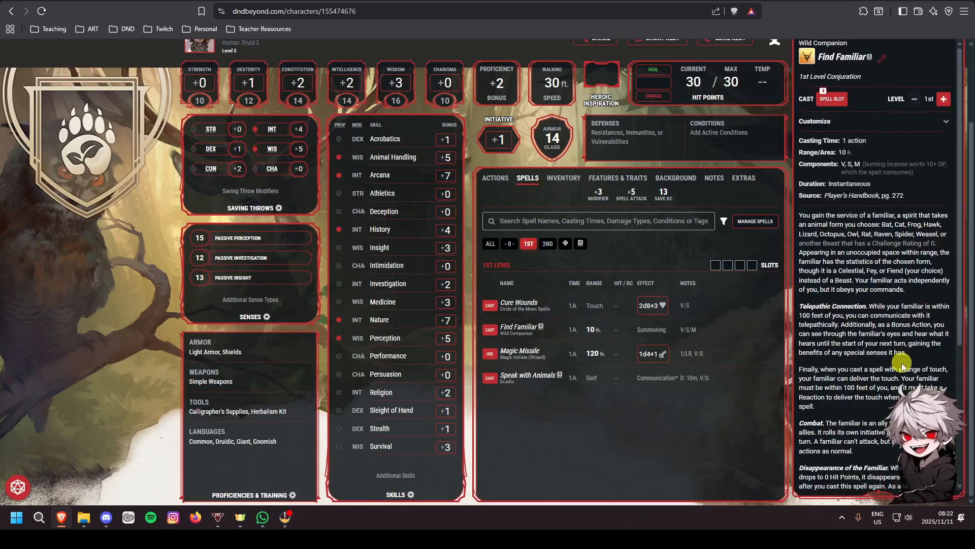
pyautogui.scroll(-3, 896, 356)
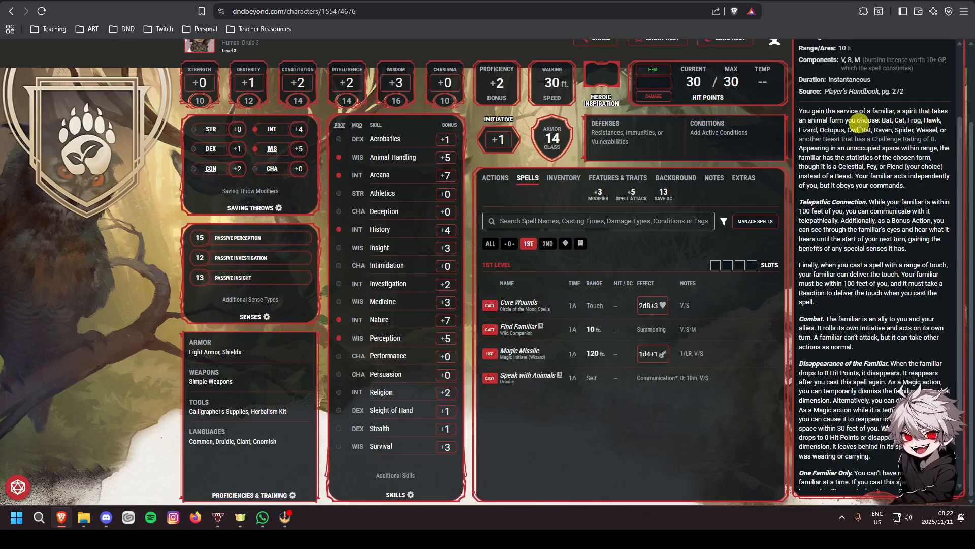
pyautogui.scroll(2, 864, 123)
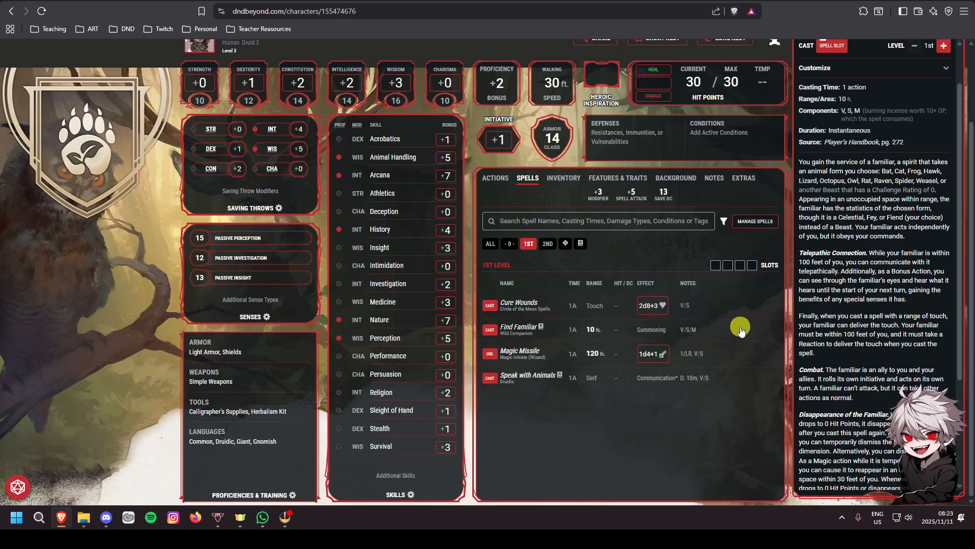
# Show only cantrips on the sheet's spell list and open the Druid's known spells for management, filtered to cantrips.
pyautogui.click(755, 221)
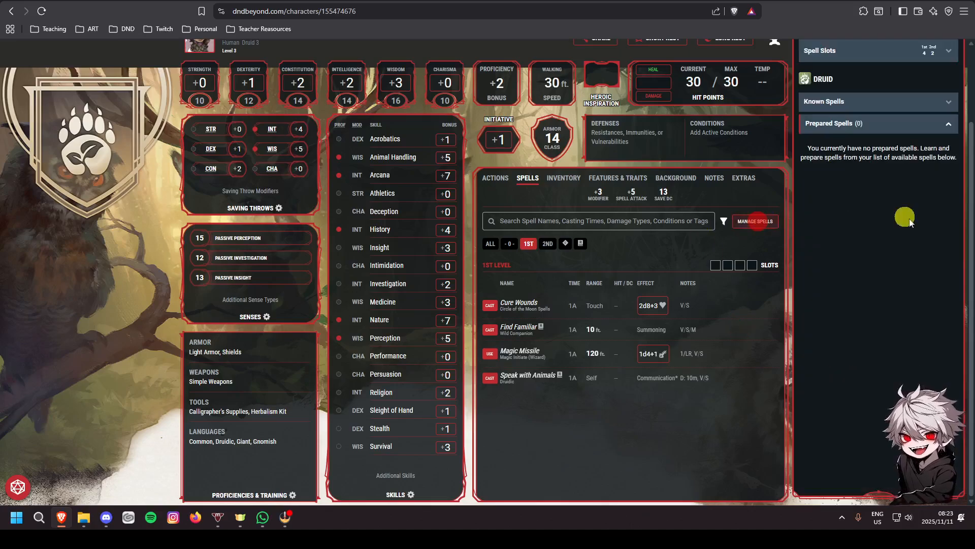
pyautogui.click(854, 102)
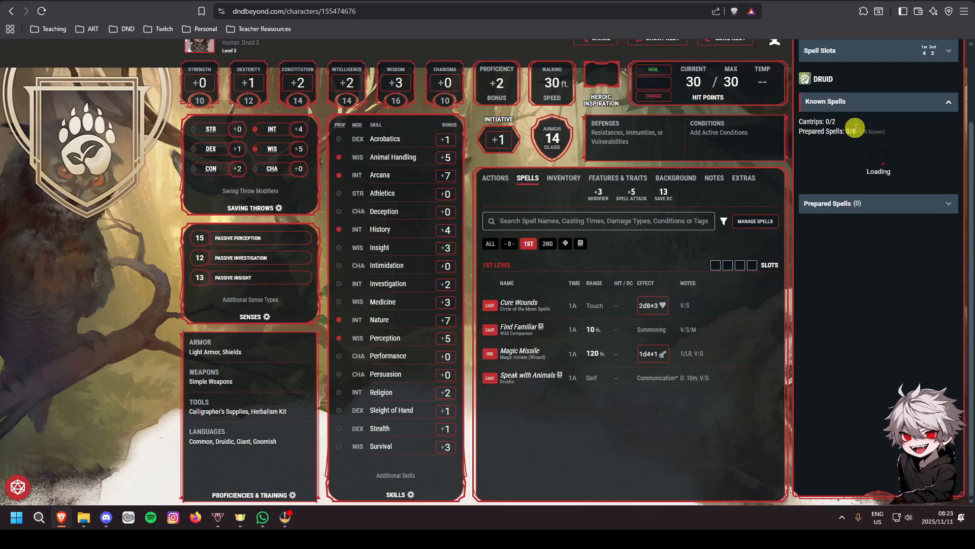
pyautogui.click(507, 245)
pyautogui.click(754, 221)
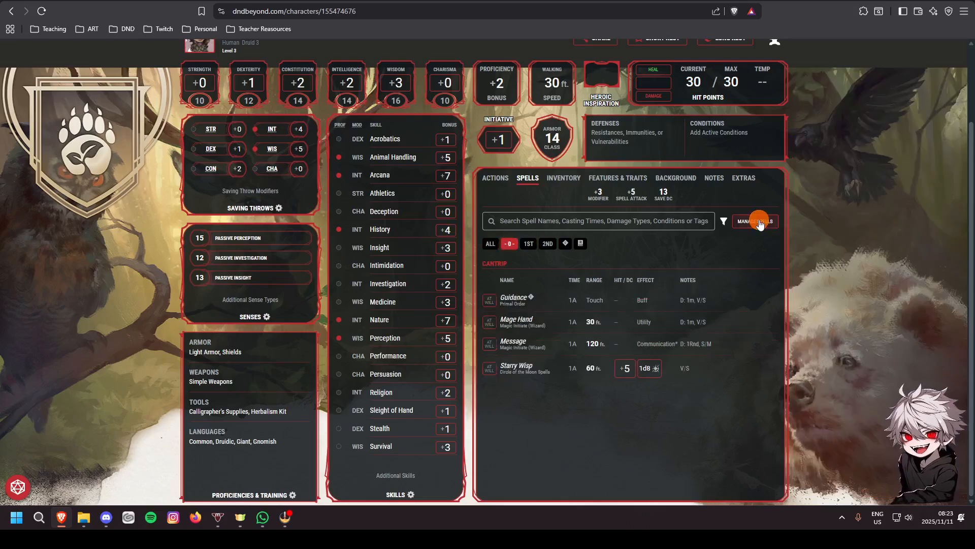
pyautogui.click(858, 102)
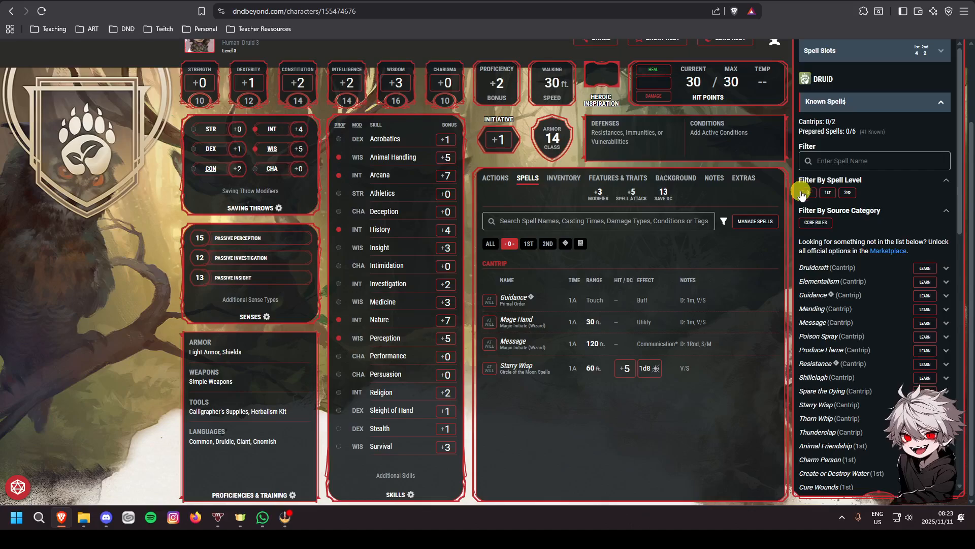
pyautogui.click(806, 192)
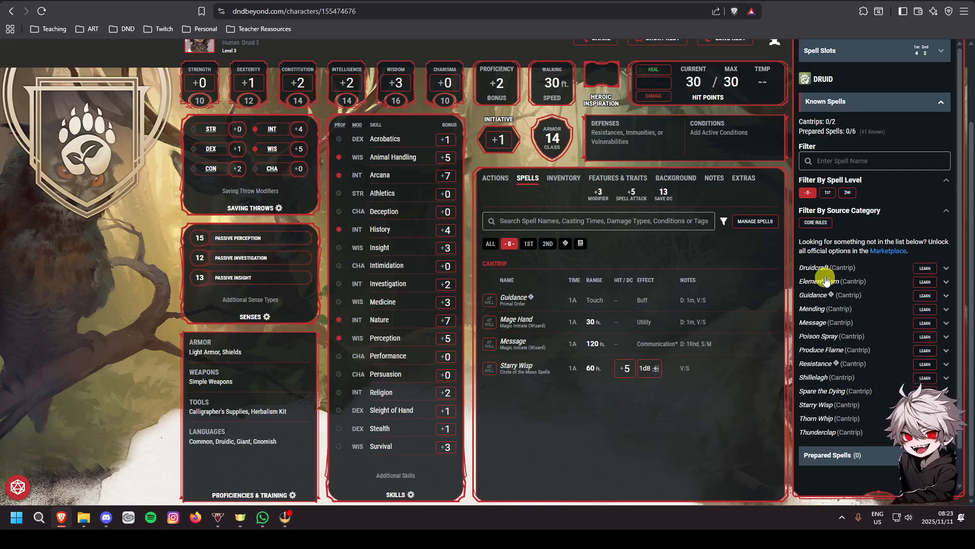
# Read the descriptions of the Druidcraft and Elementalism cantrips among the Druid's known spells.
pyautogui.click(946, 268)
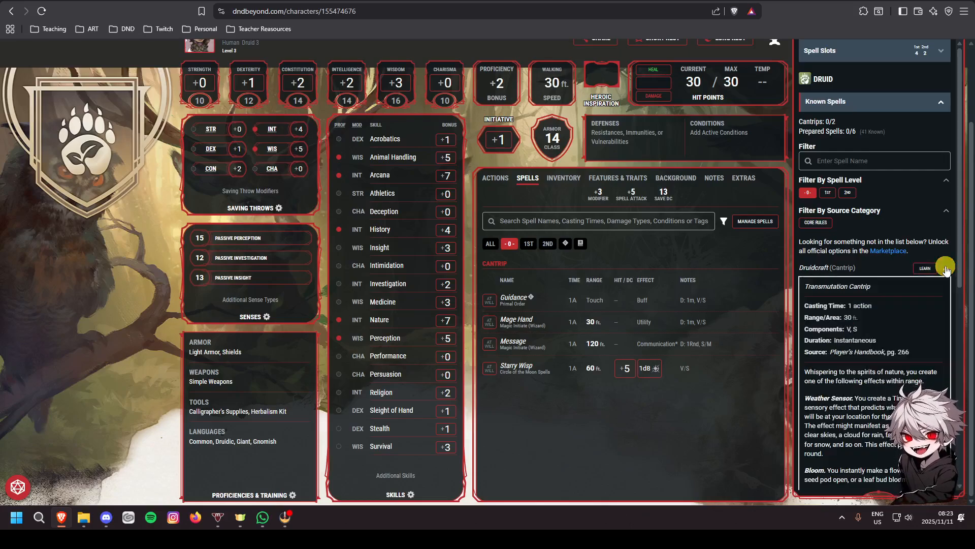
pyautogui.click(946, 268)
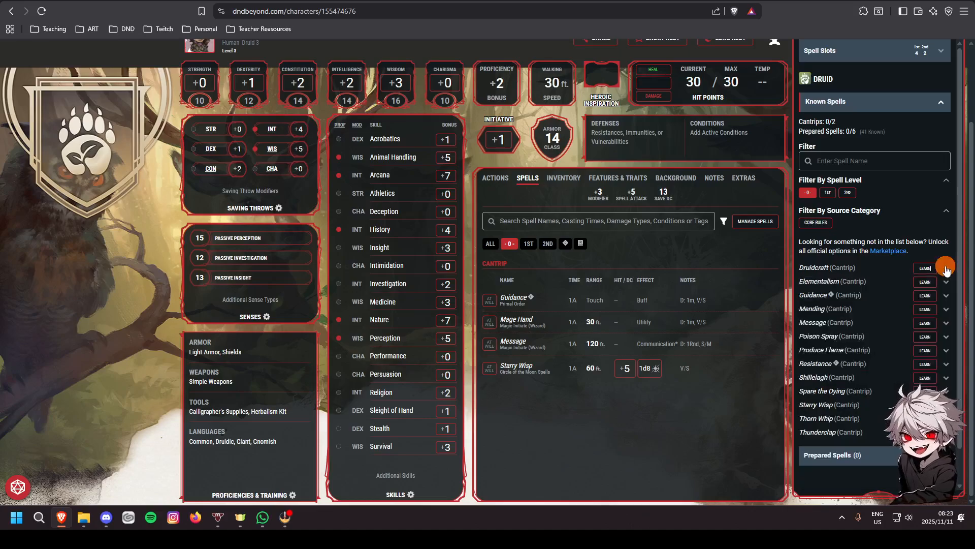
pyautogui.click(946, 284)
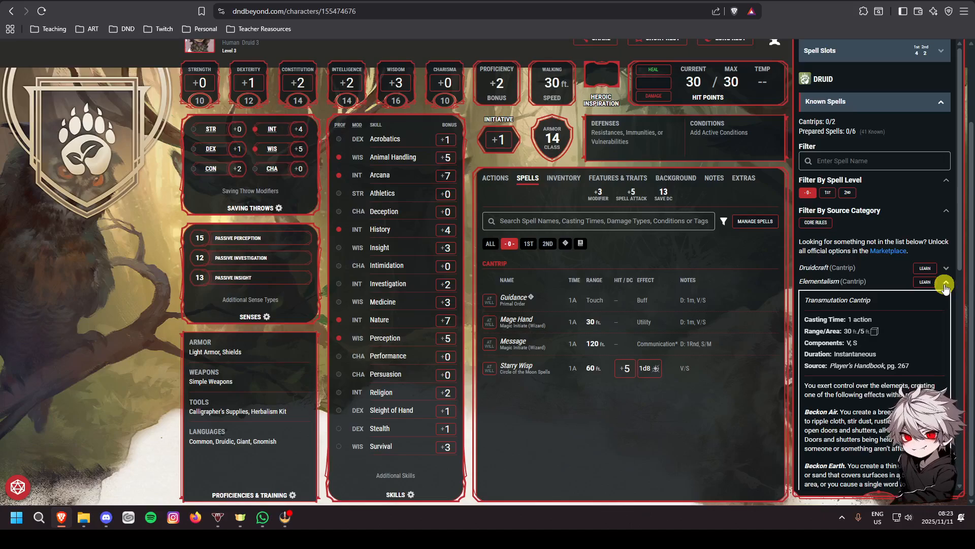
pyautogui.scroll(-1, 946, 287)
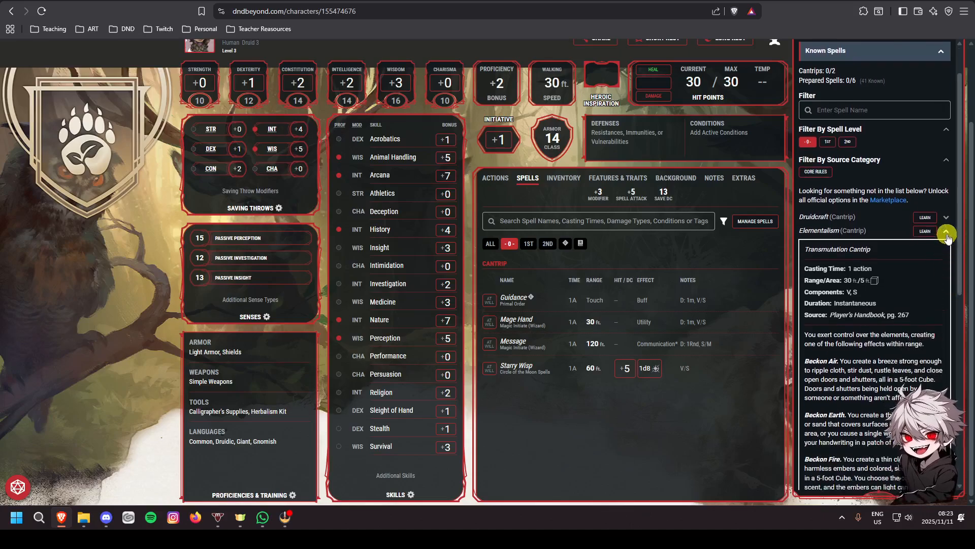
pyautogui.scroll(-3, 922, 276)
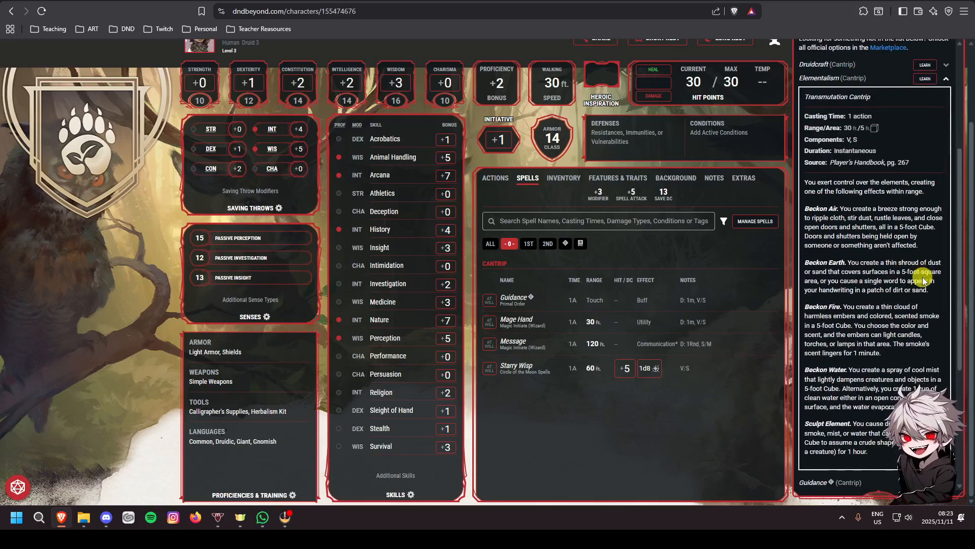
pyautogui.scroll(3, 922, 277)
pyautogui.click(947, 183)
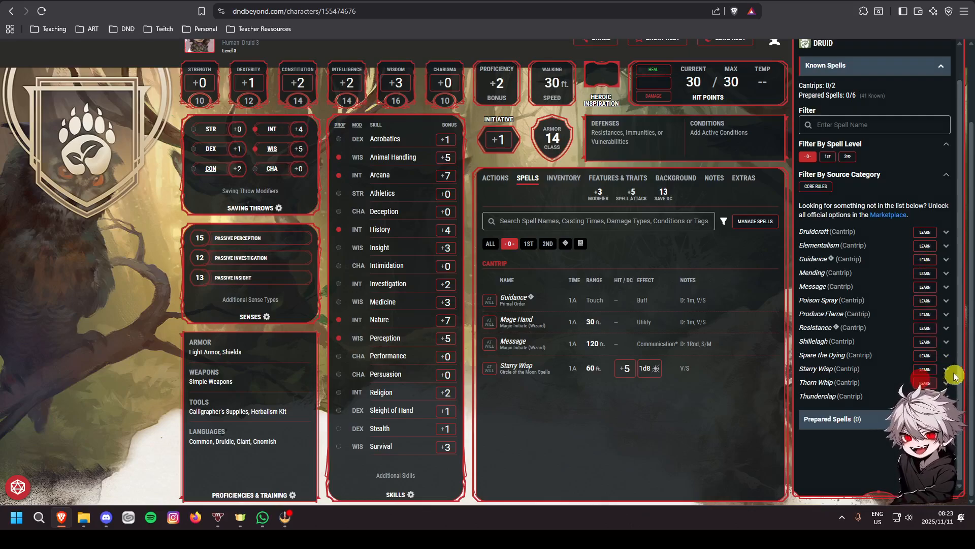
# Learn the Thorn Whip cantrip for the Druid and read its description.
pyautogui.click(925, 382)
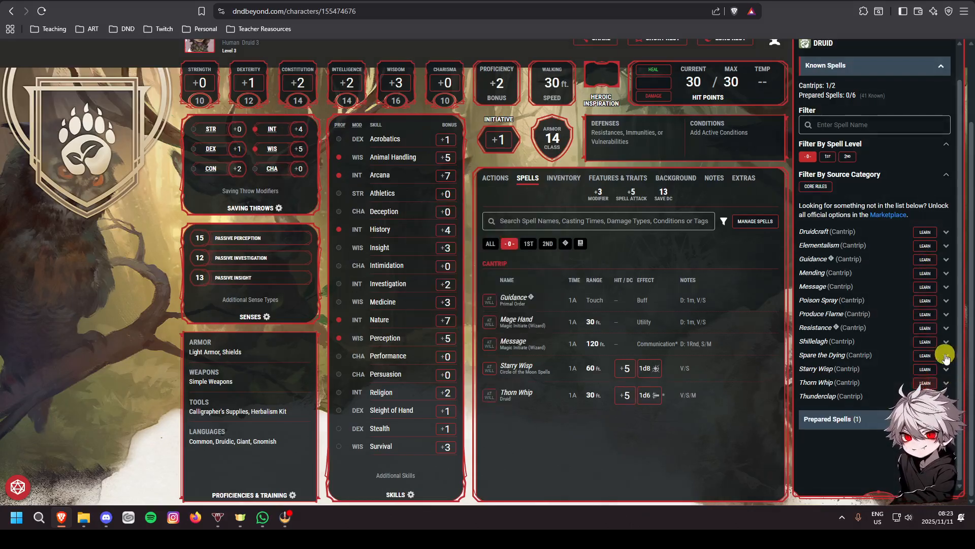
pyautogui.click(946, 385)
pyautogui.scroll(-3, 946, 387)
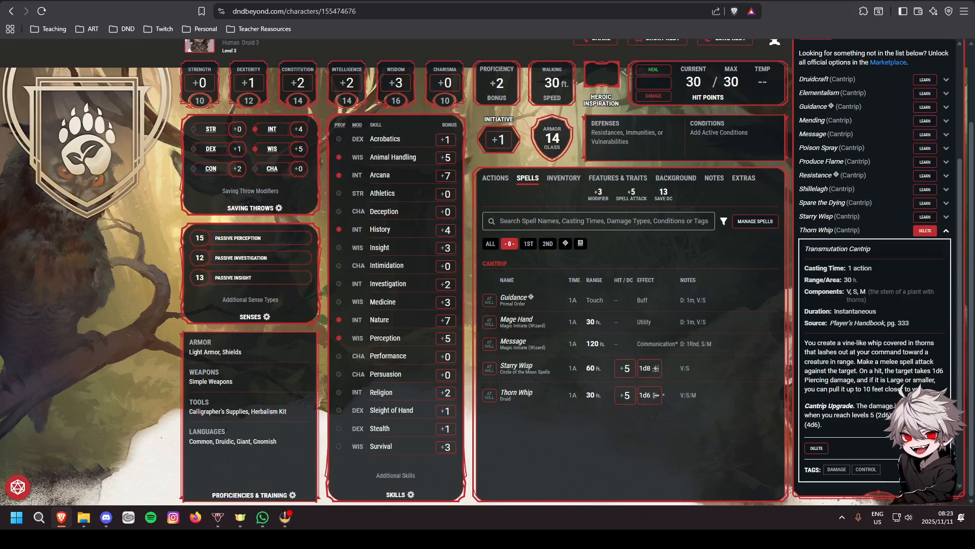
pyautogui.click(948, 233)
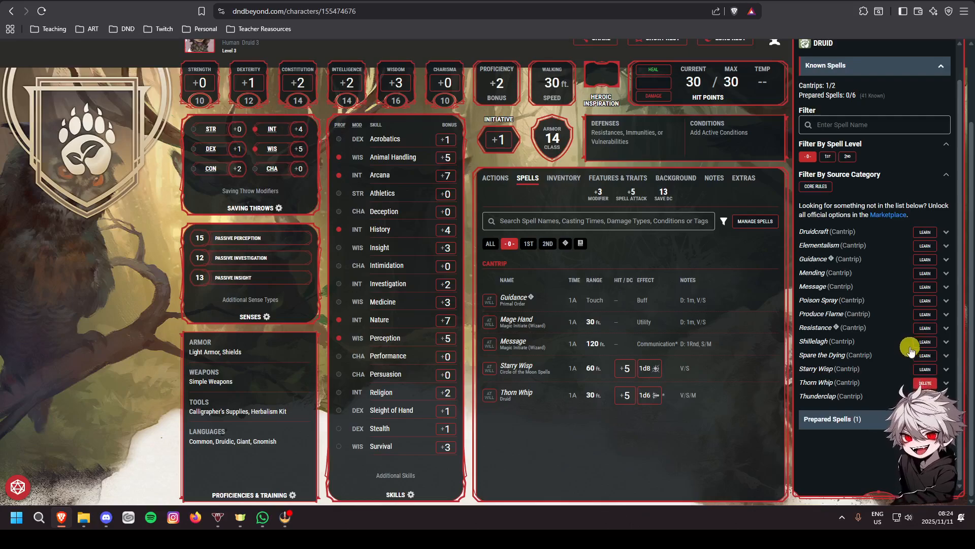
# Read the Resistance cantrip's description and learn the Thunderclap cantrip for the Druid.
pyautogui.click(945, 328)
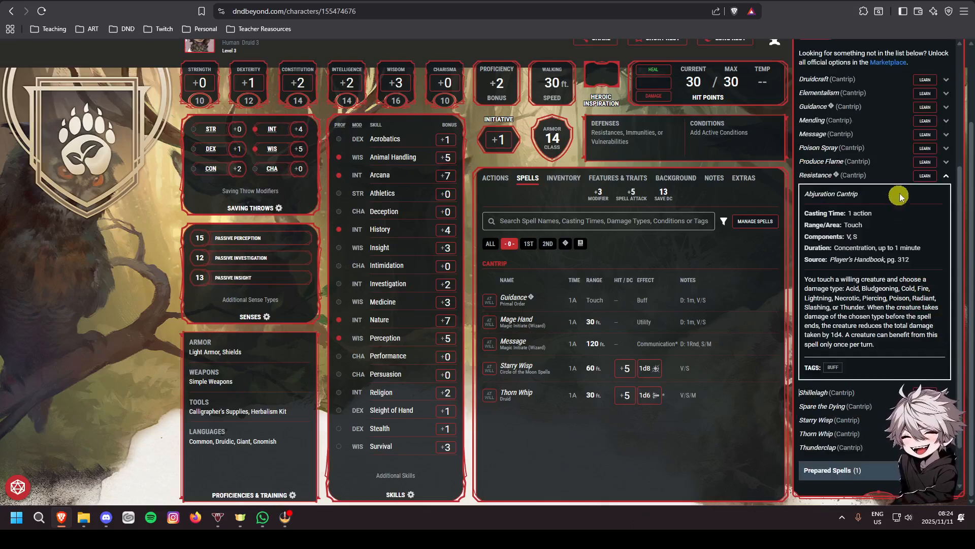
pyautogui.click(947, 177)
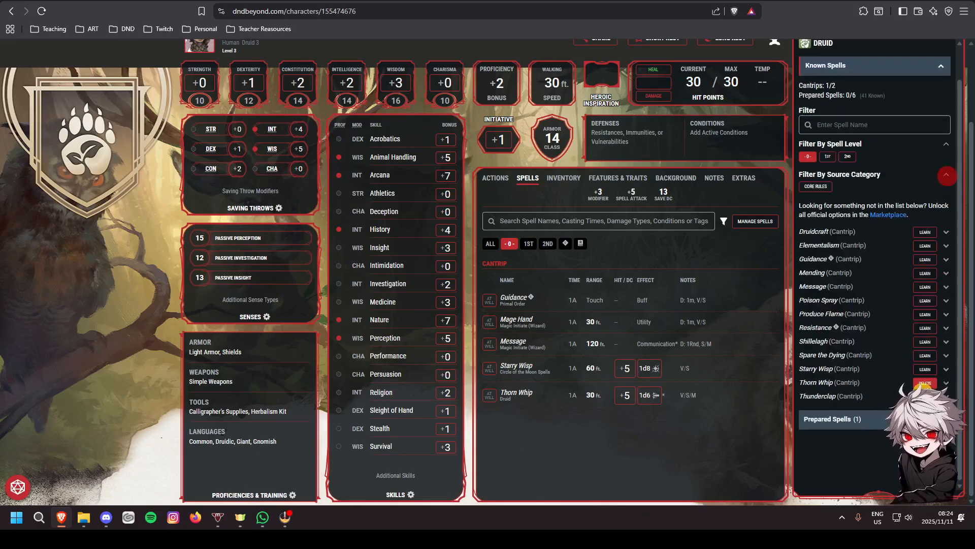
pyautogui.click(924, 397)
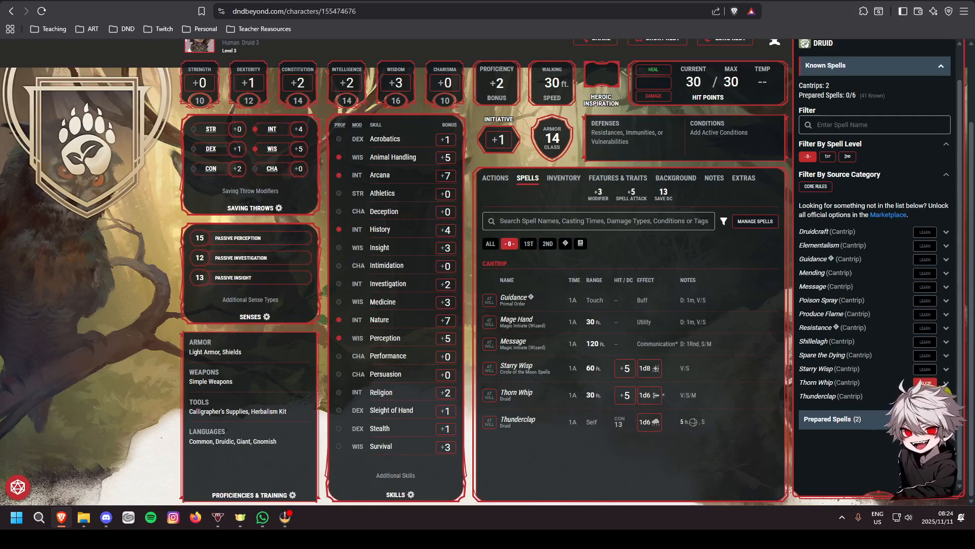
# Read the full description of the Thunderclap cantrip among the Druid's known spells.
pyautogui.click(946, 395)
pyautogui.scroll(-4, 903, 384)
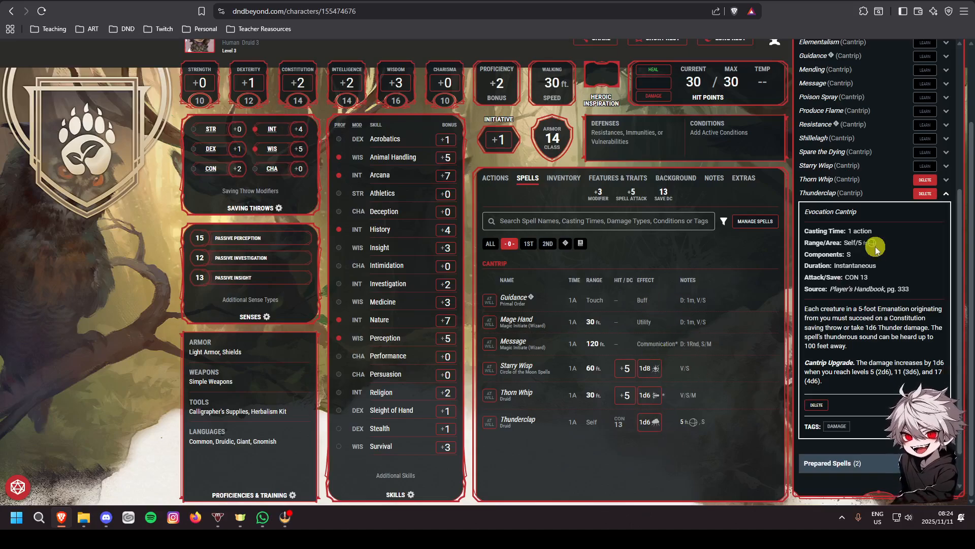
pyautogui.scroll(4, 876, 249)
pyautogui.click(945, 396)
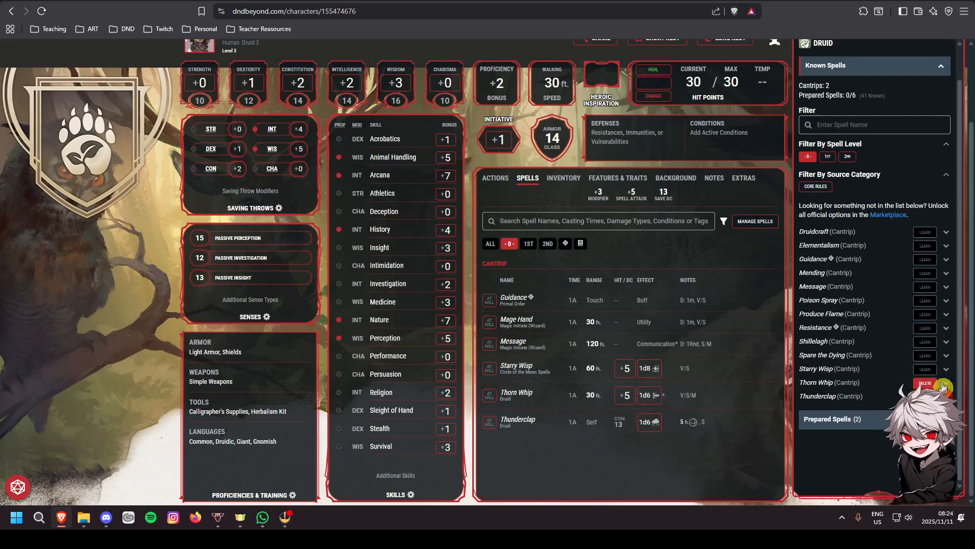
# Show only 2nd-level spells on the sheet's spell list and filter the Druid's known spells to 2nd level for management.
pyautogui.click(848, 157)
pyautogui.click(807, 157)
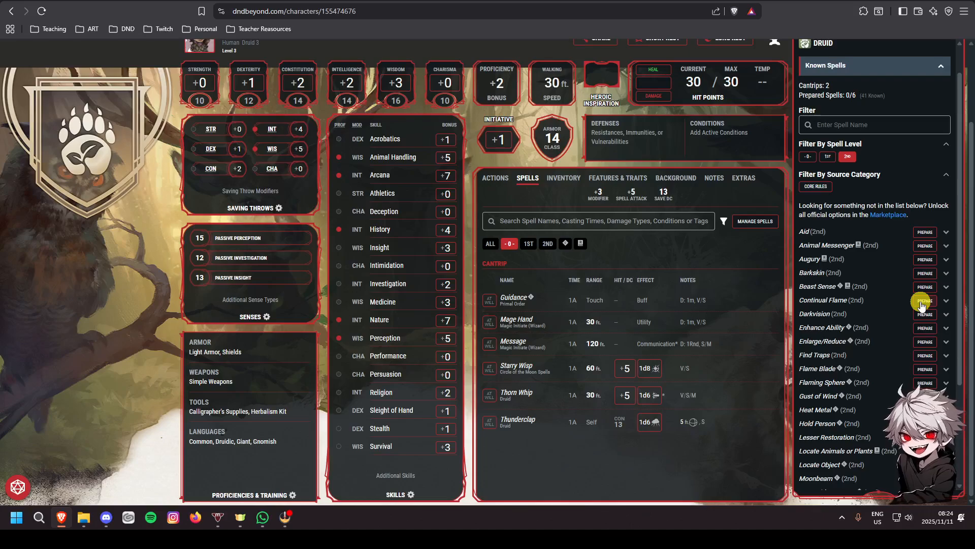
pyautogui.click(547, 243)
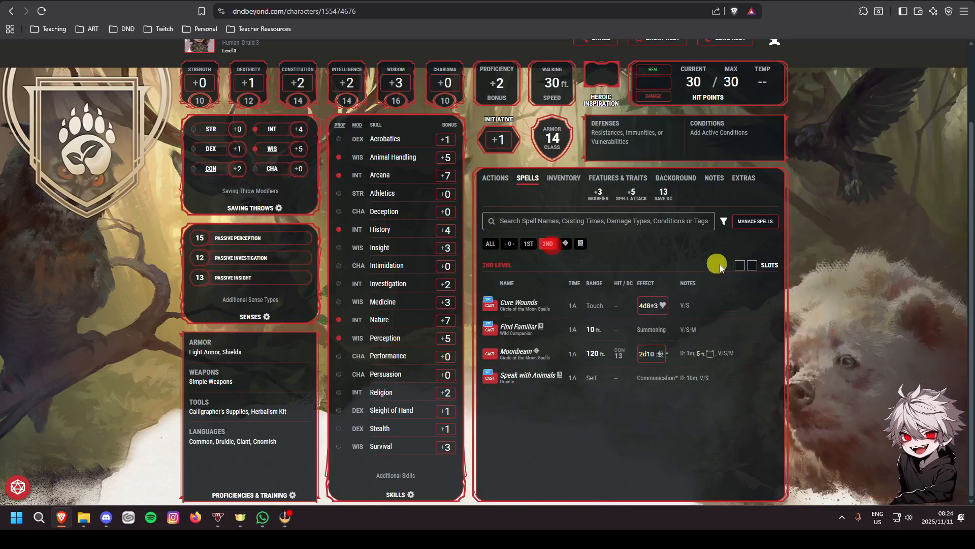
pyautogui.click(755, 221)
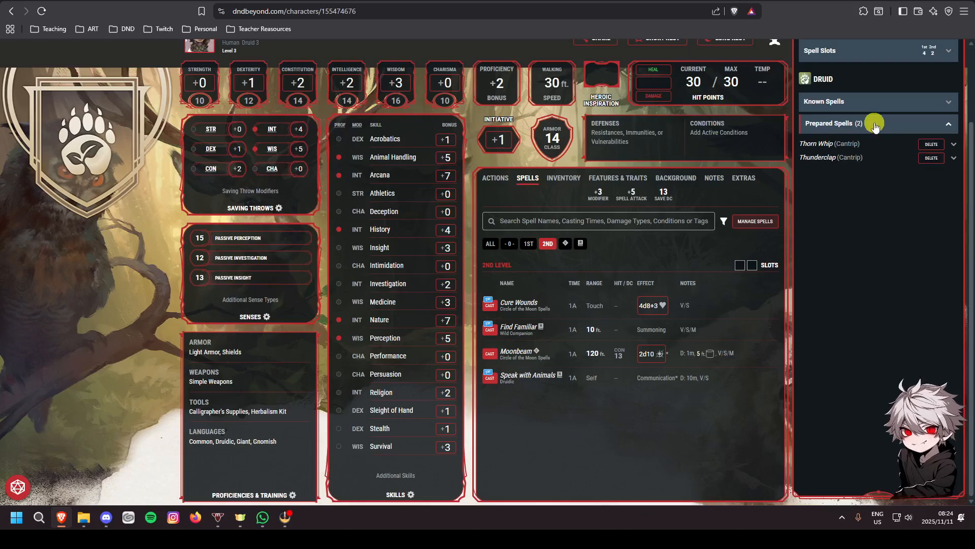
pyautogui.click(873, 102)
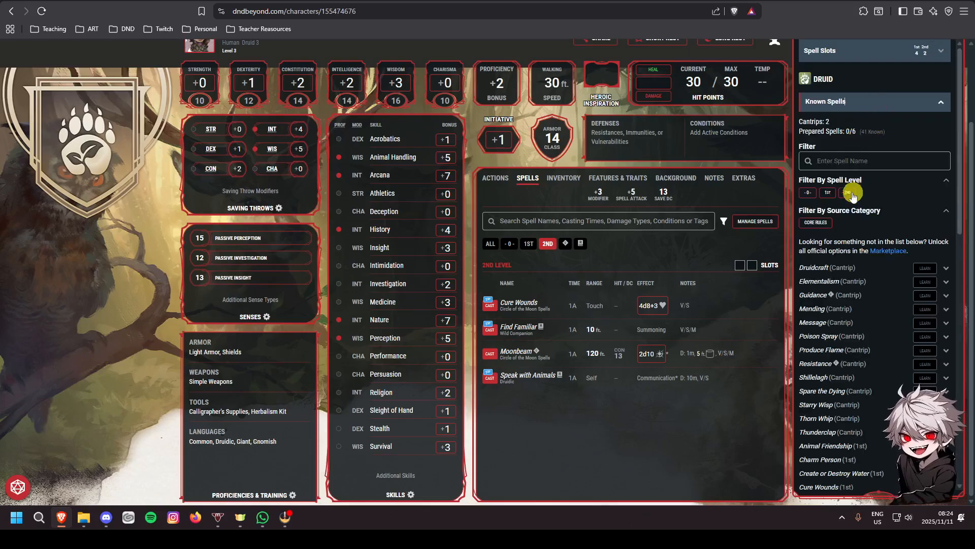
pyautogui.click(847, 192)
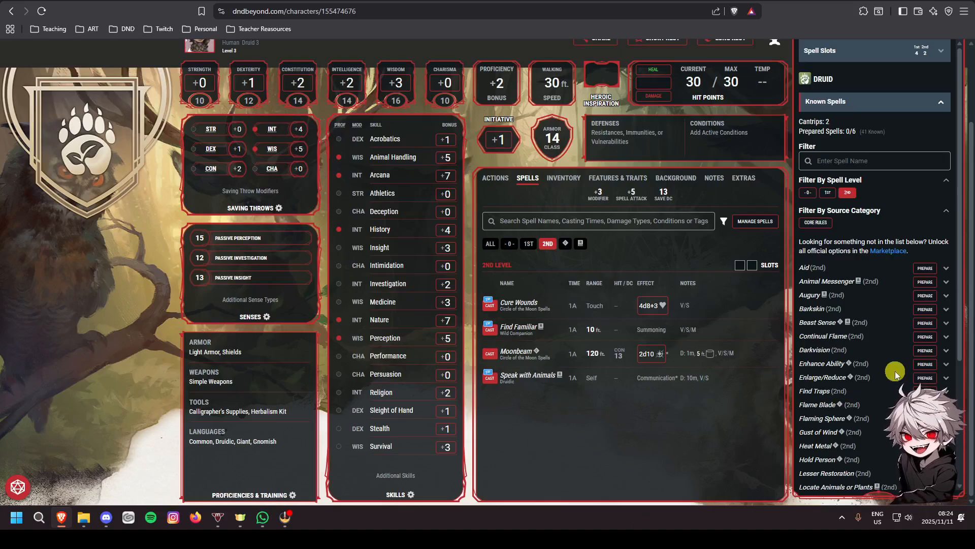
# Prepare the 2nd-level Spike Growth spell for the Druid and read its description.
pyautogui.scroll(-1, 895, 371)
pyautogui.scroll(-1, 895, 371)
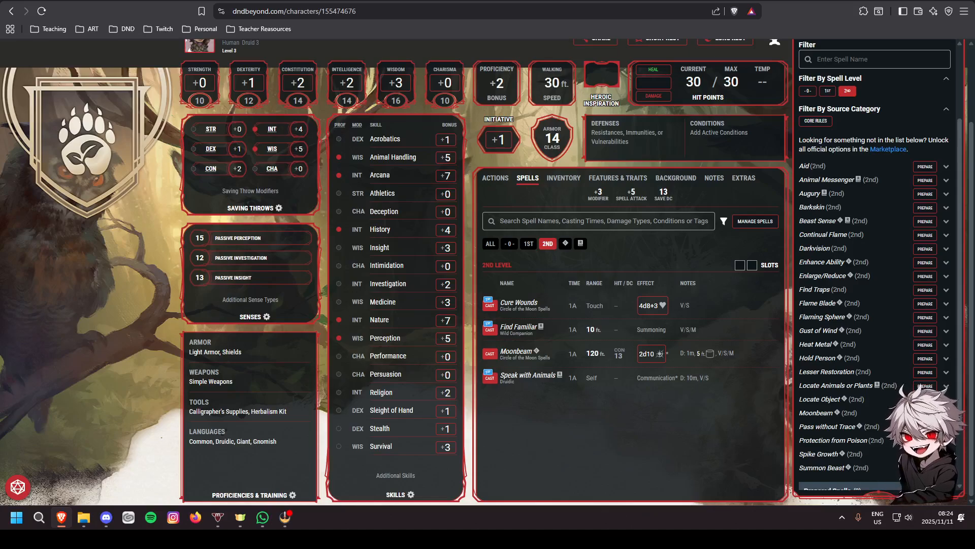
pyautogui.click(925, 454)
pyautogui.scroll(-2, 900, 373)
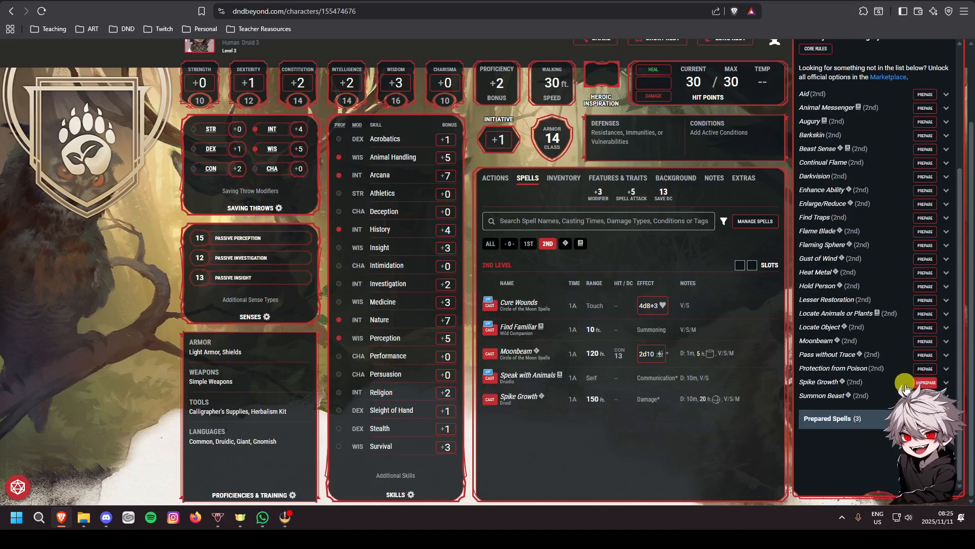
pyautogui.click(945, 381)
pyautogui.scroll(-2, 898, 382)
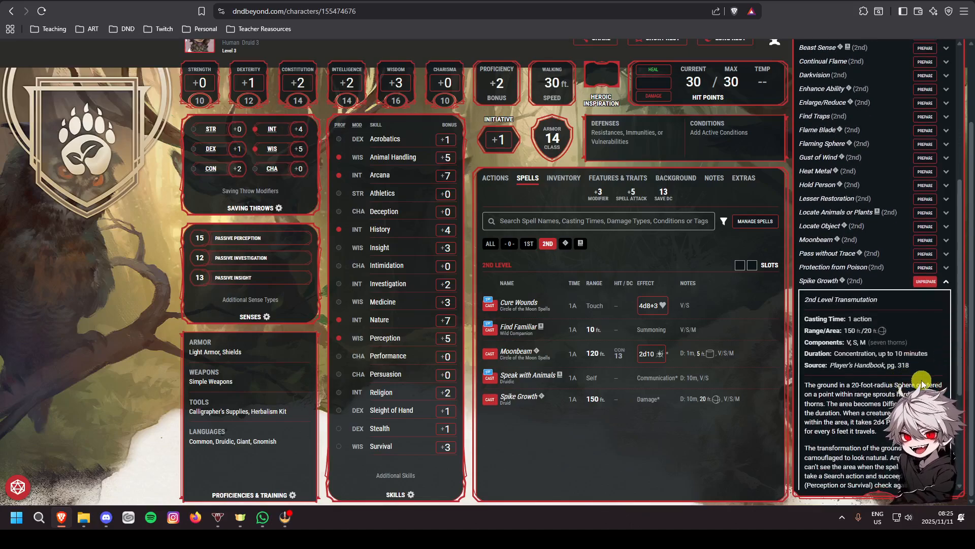
pyautogui.scroll(-2, 924, 382)
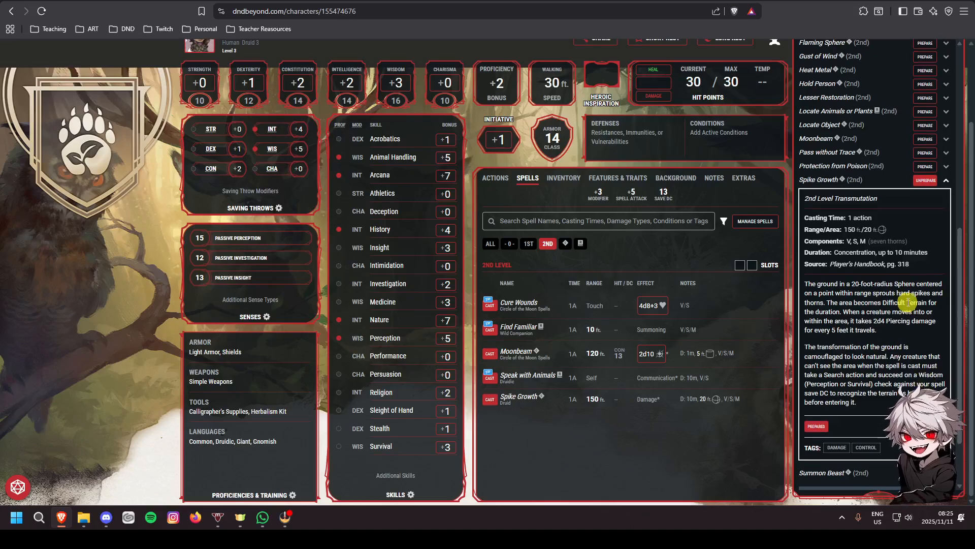
pyautogui.scroll(2, 911, 311)
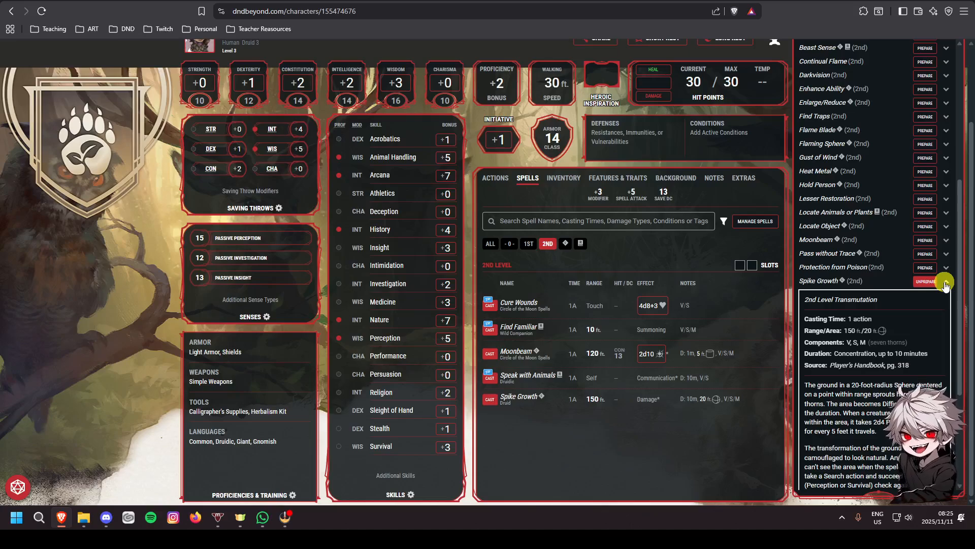
# Prepare the 2nd-level Pass without Trace spell for the Druid and read its description.
pyautogui.click(925, 254)
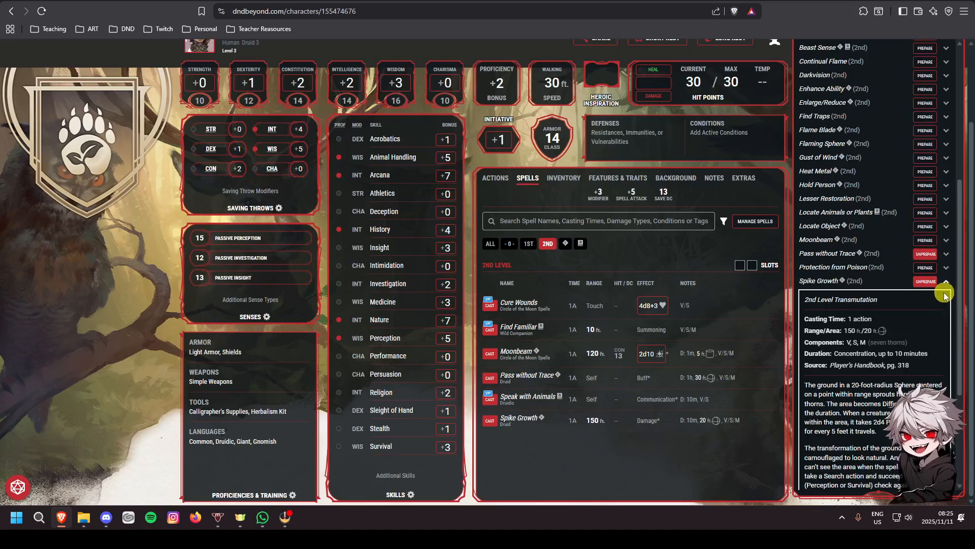
pyautogui.click(944, 282)
pyautogui.click(946, 355)
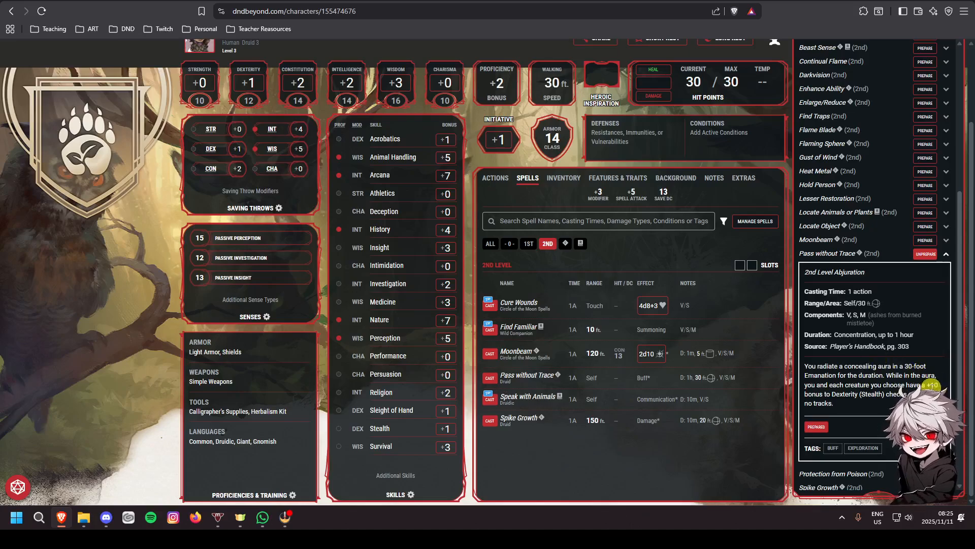
pyautogui.scroll(3, 912, 356)
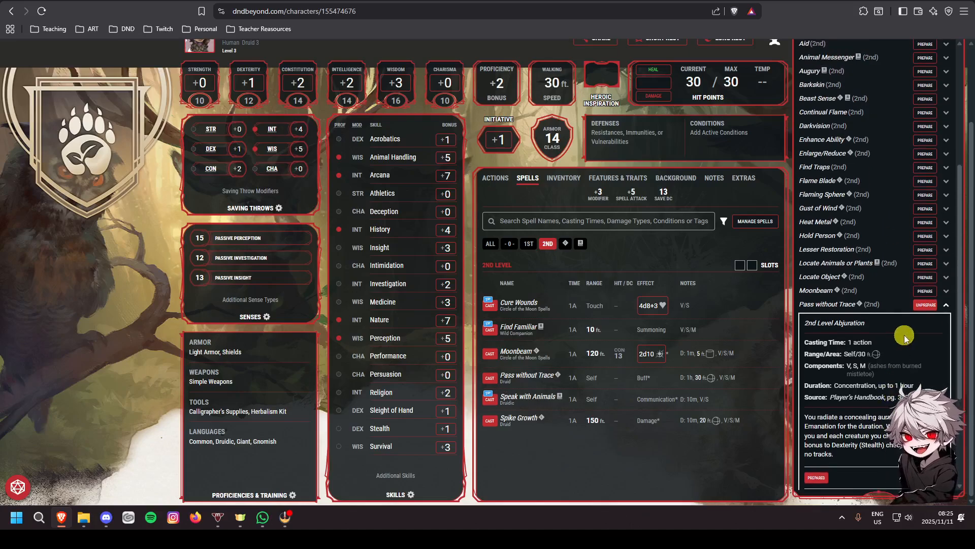
pyautogui.scroll(2, 909, 351)
pyautogui.scroll(-2, 904, 356)
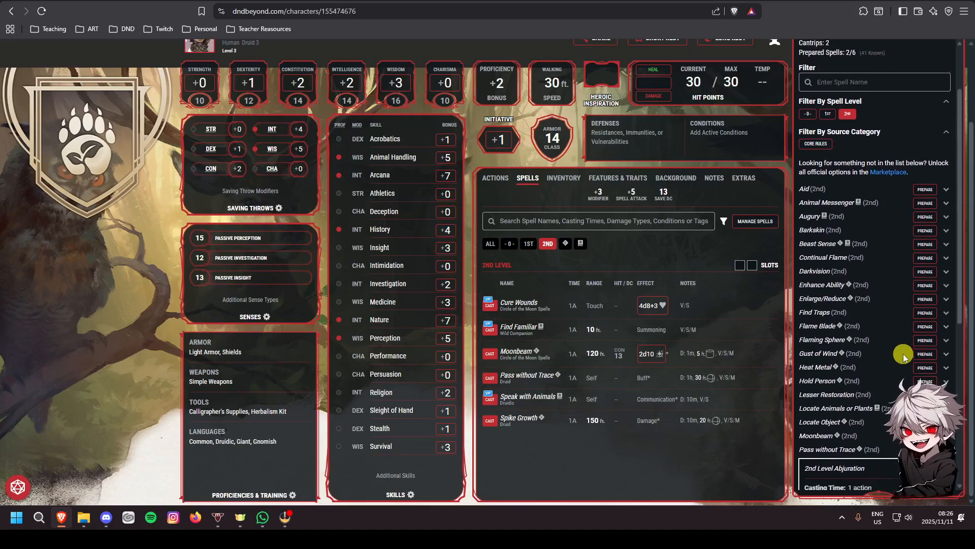
pyautogui.click(946, 356)
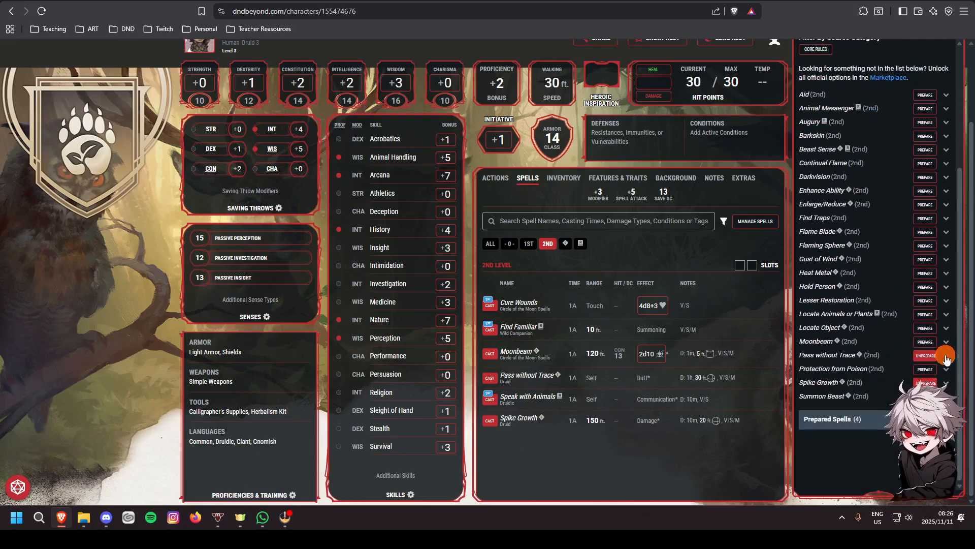
# Read the description of the 2nd-level Barkskin spell and prepare it for the Druid.
pyautogui.scroll(1, 899, 315)
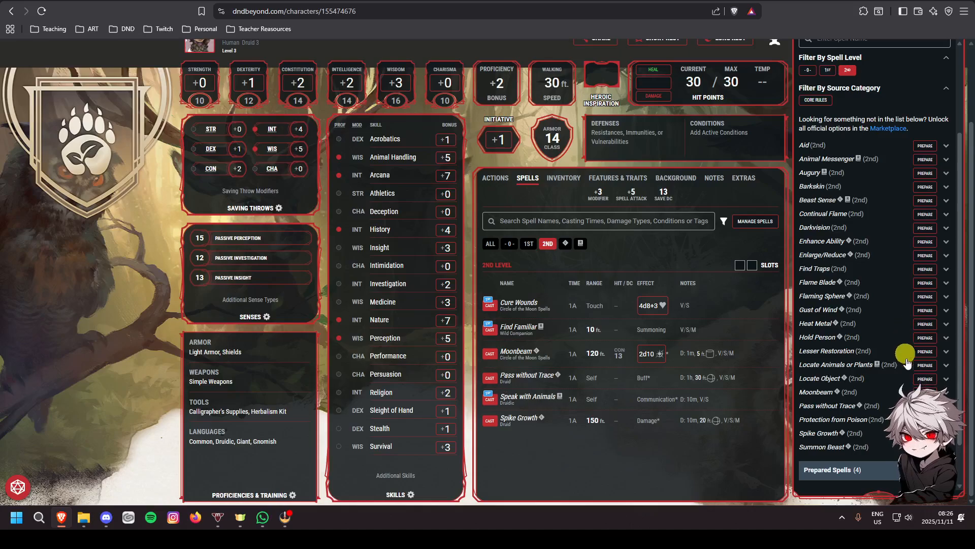
pyautogui.scroll(2, 892, 401)
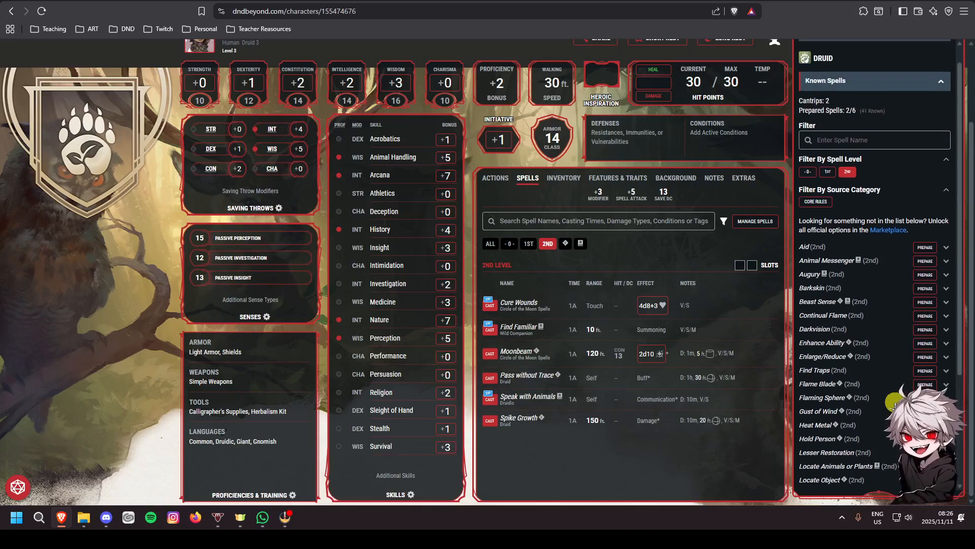
pyautogui.scroll(-2, 895, 403)
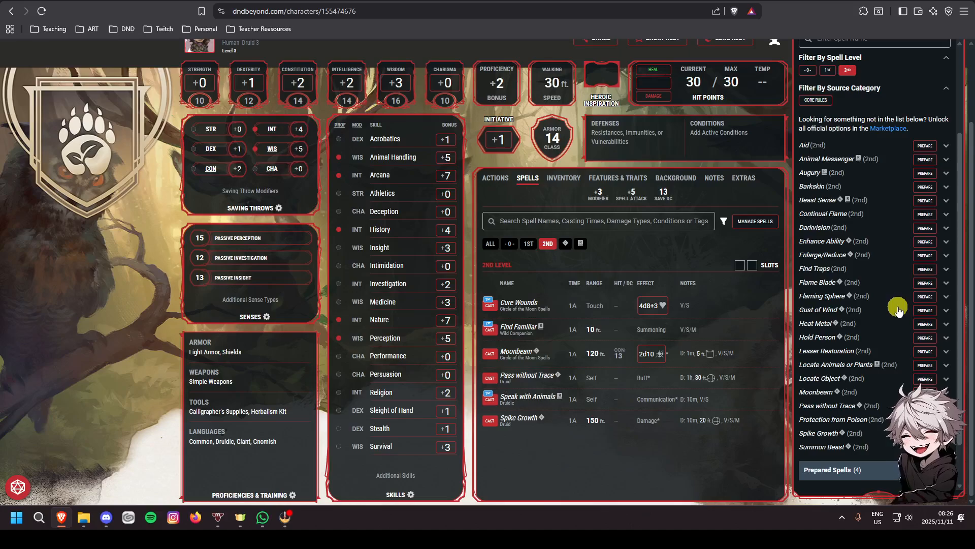
pyautogui.scroll(1, 898, 311)
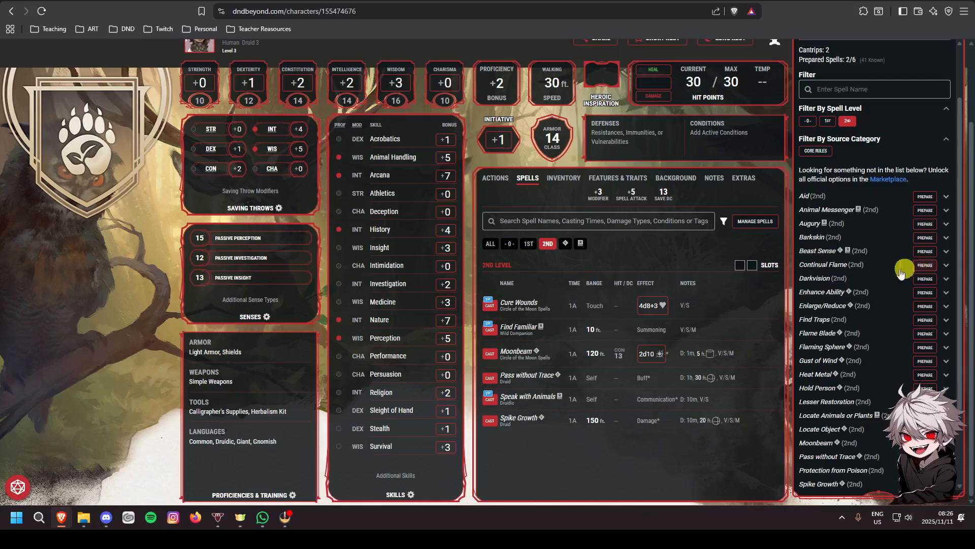
pyautogui.click(947, 239)
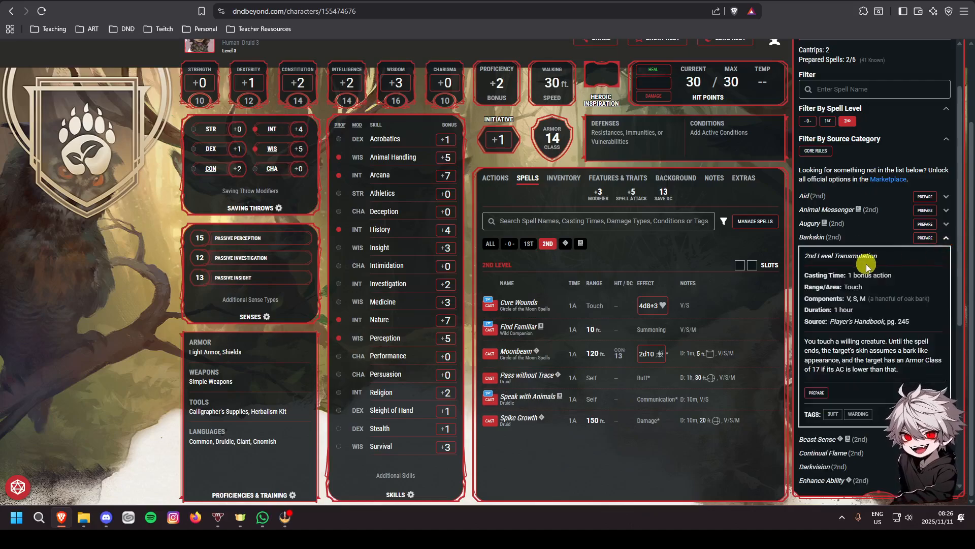
pyautogui.click(928, 238)
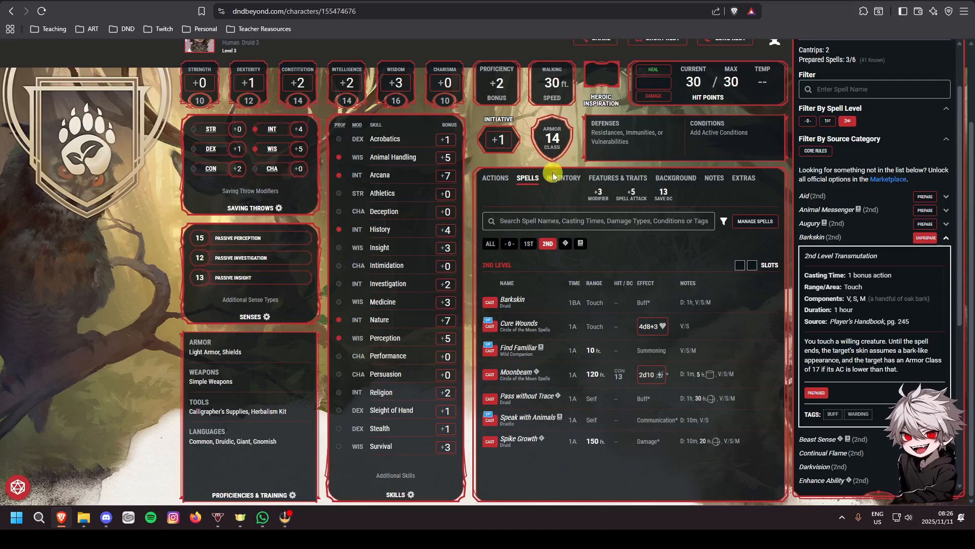
pyautogui.click(946, 239)
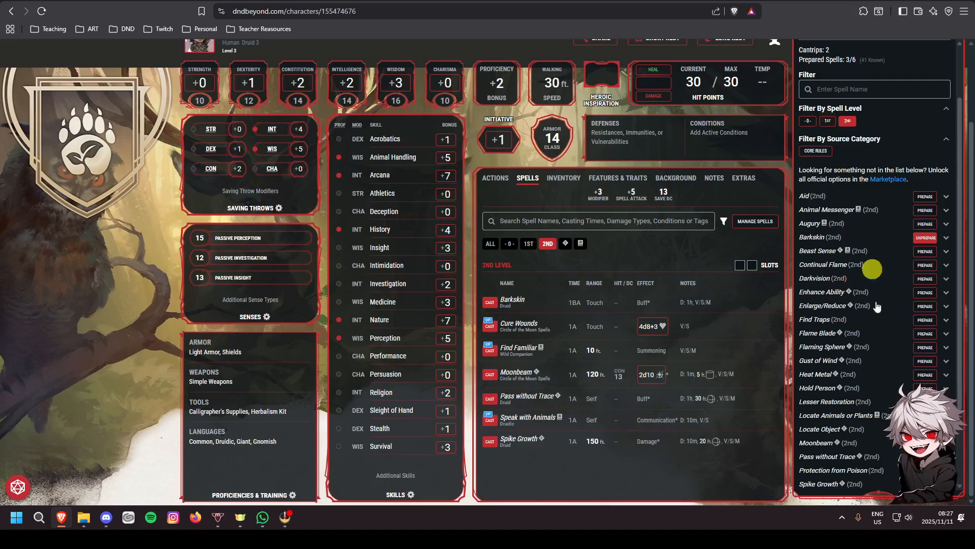
# Show only 1st-level spells on the sheet's spell list and filter the Druid's known spells to 1st level for management.
pyautogui.click(827, 120)
pyautogui.click(847, 121)
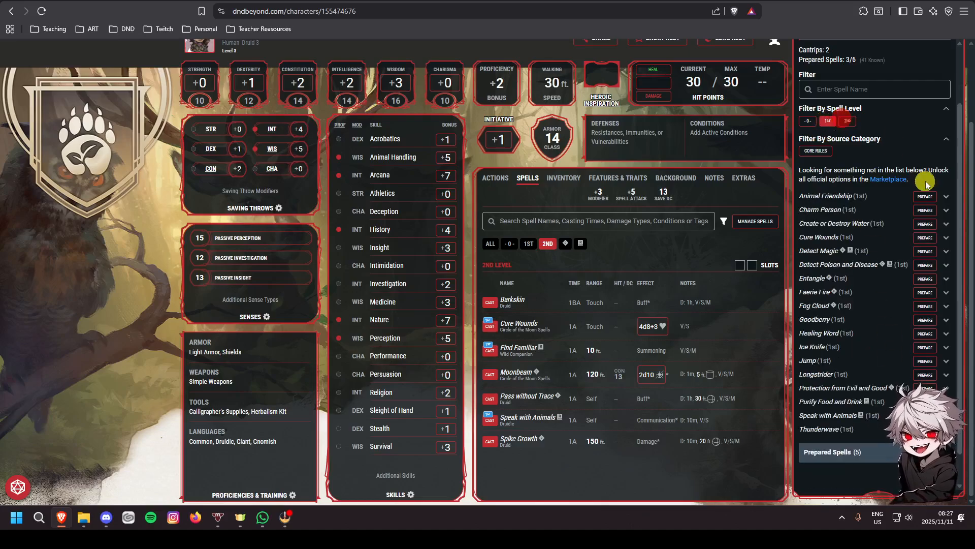
pyautogui.click(531, 244)
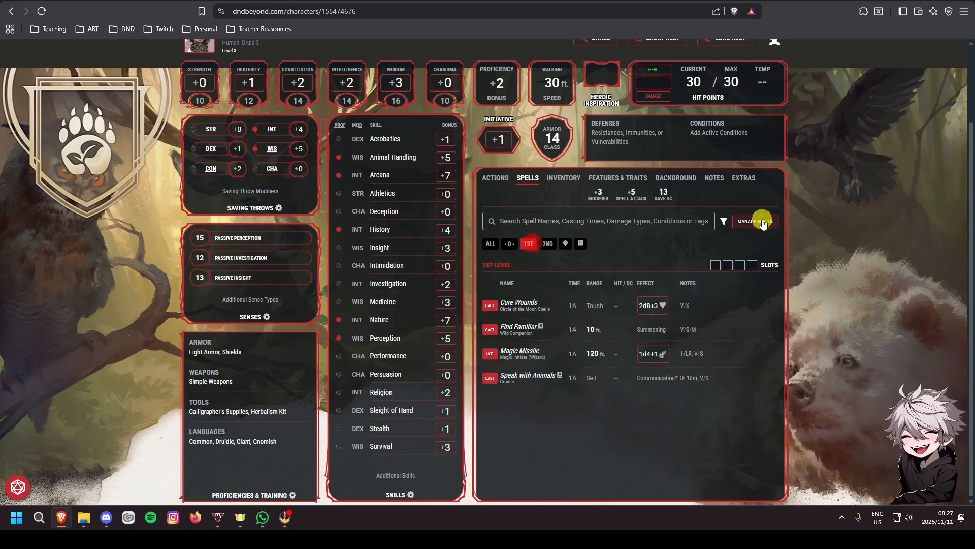
pyautogui.click(758, 221)
pyautogui.click(872, 103)
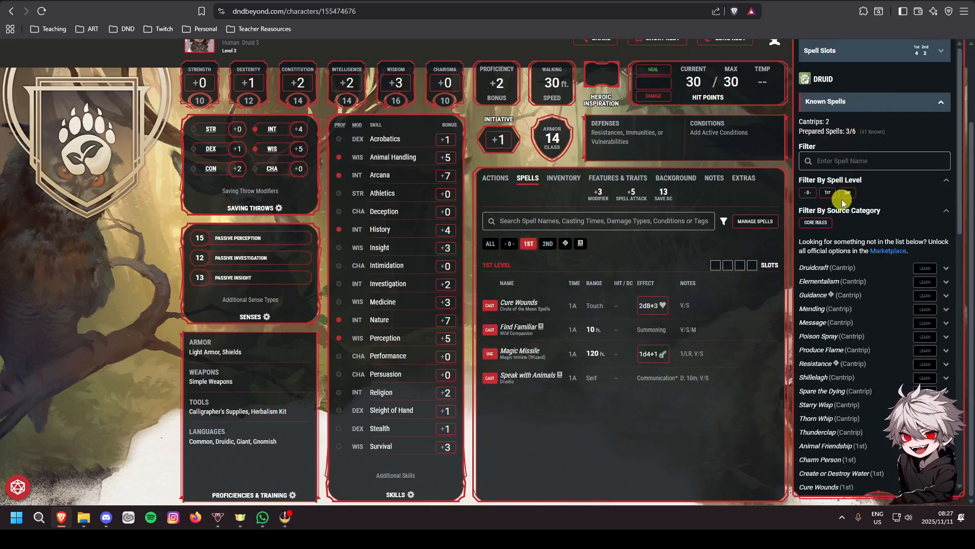
pyautogui.click(827, 193)
# Prepare the 1st-level Ice Knife spell for the Druid and read its description.
pyautogui.scroll(-2, 896, 302)
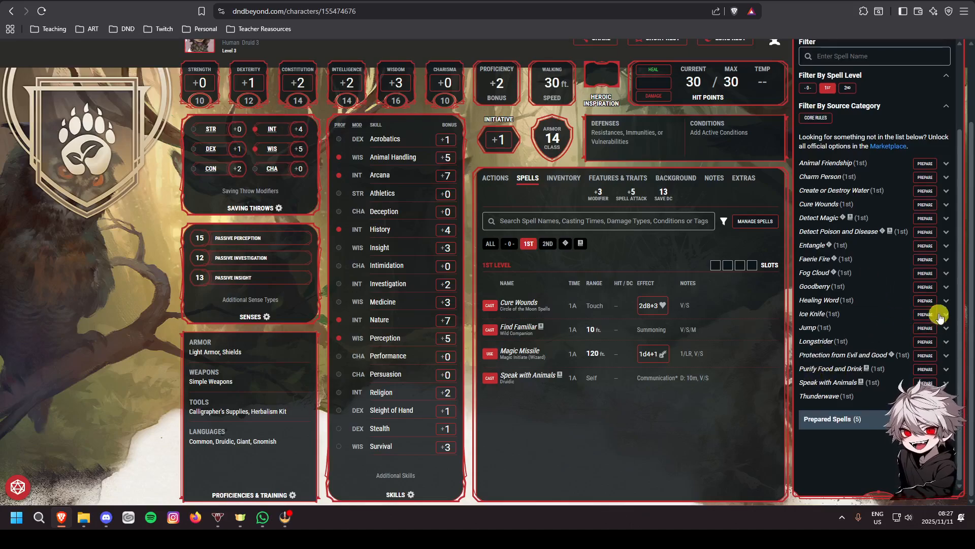
pyautogui.click(922, 314)
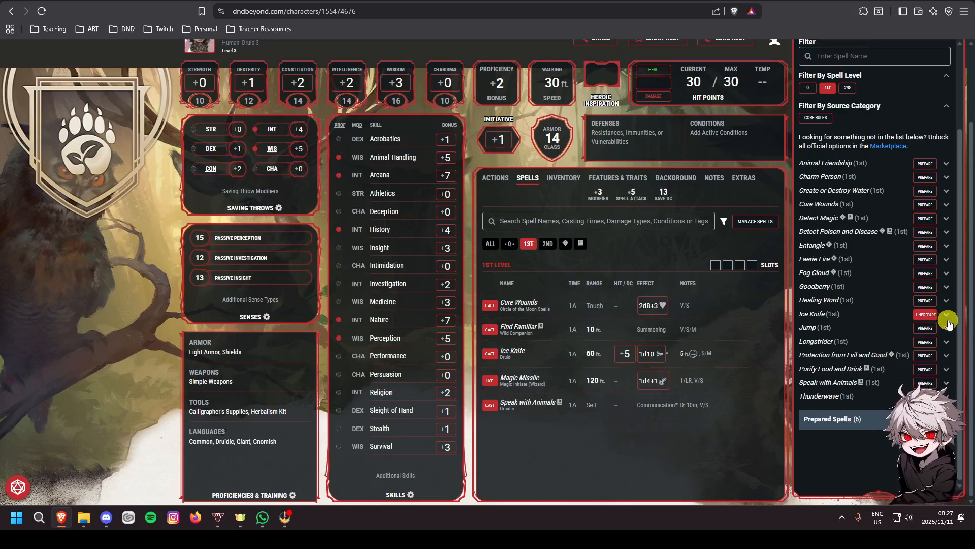
pyautogui.click(947, 320)
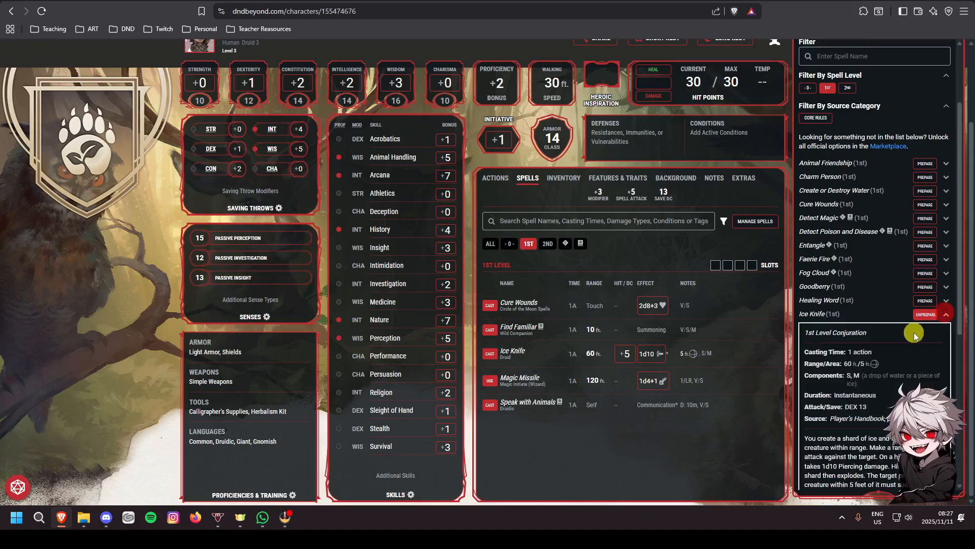
pyautogui.scroll(-2, 917, 331)
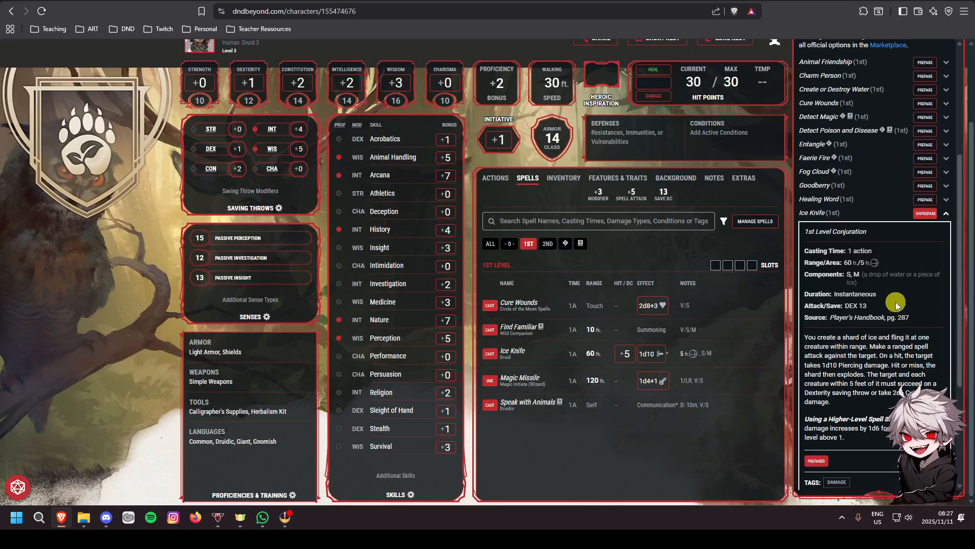
pyautogui.scroll(1, 895, 301)
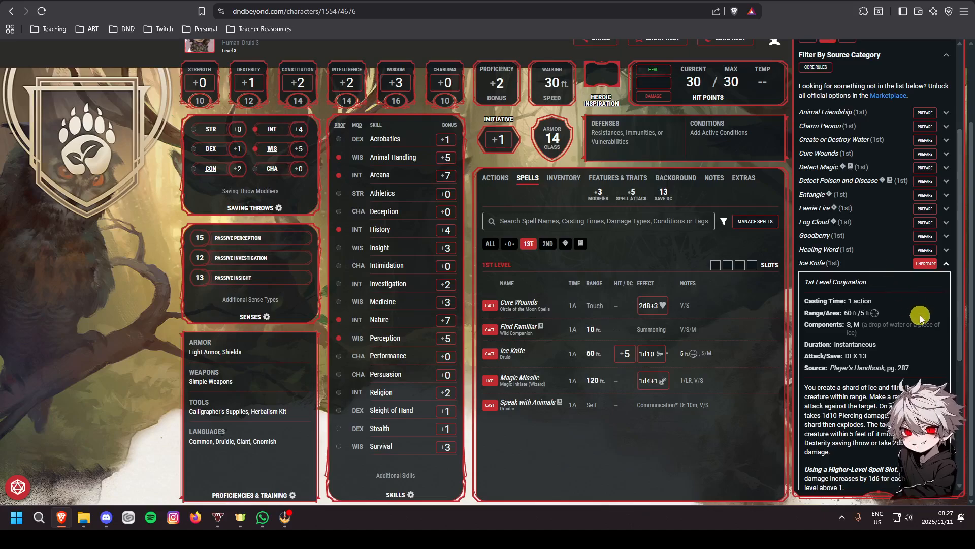
# Prepare the 1st-level Goodberry spell for the Druid and read its description.
pyautogui.scroll(1, 929, 314)
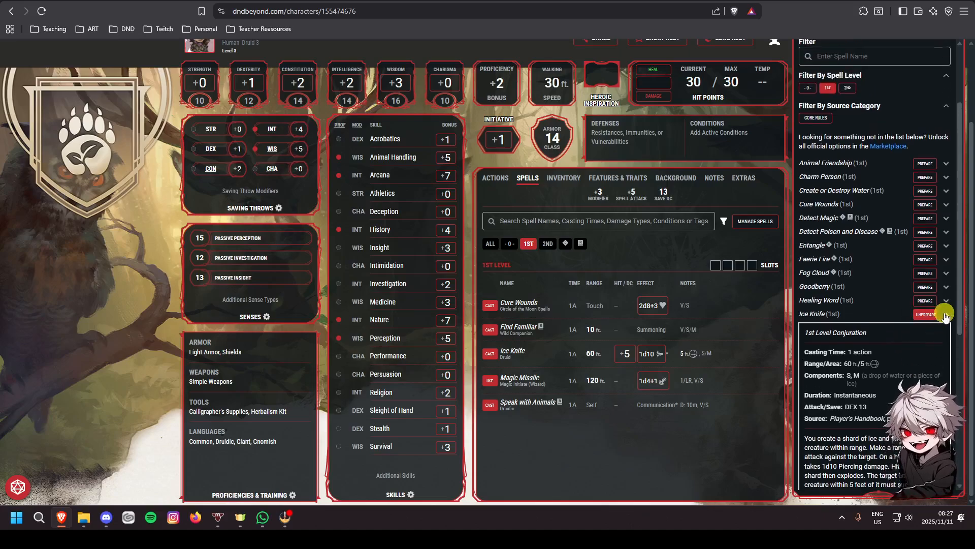
pyautogui.click(942, 315)
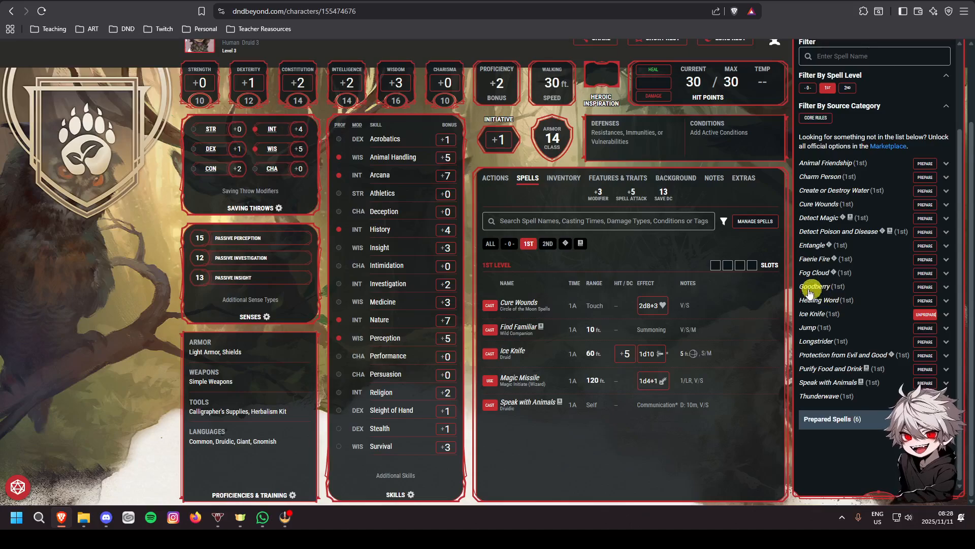
pyautogui.click(925, 287)
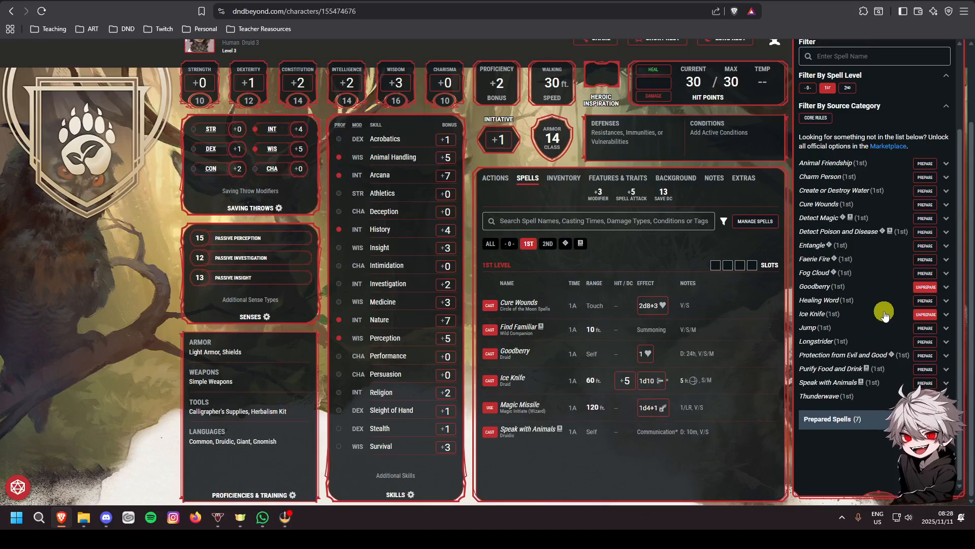
pyautogui.click(946, 287)
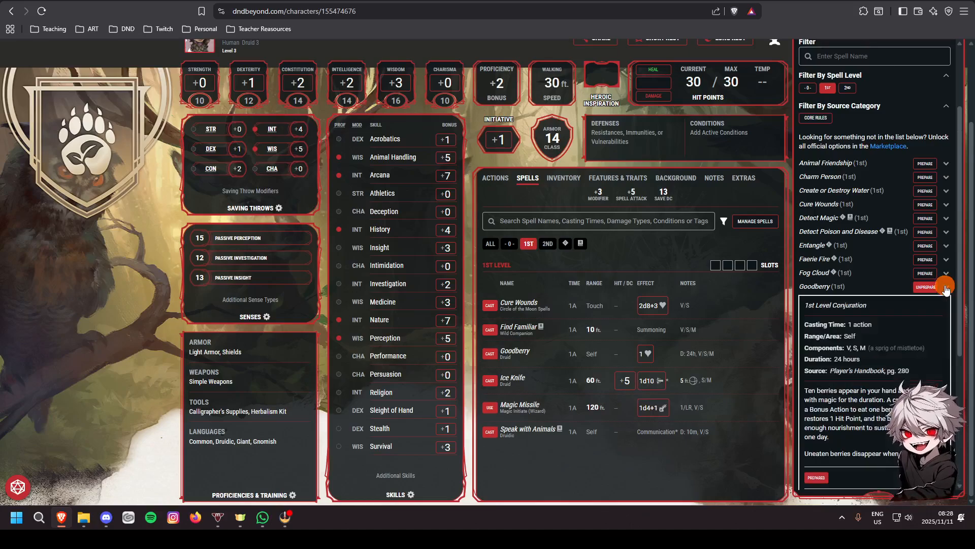
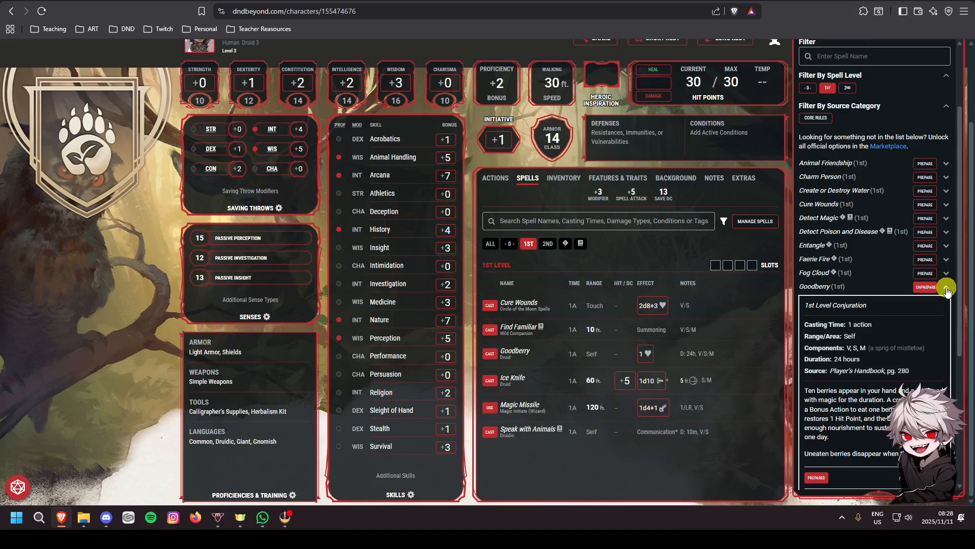
pyautogui.click(947, 288)
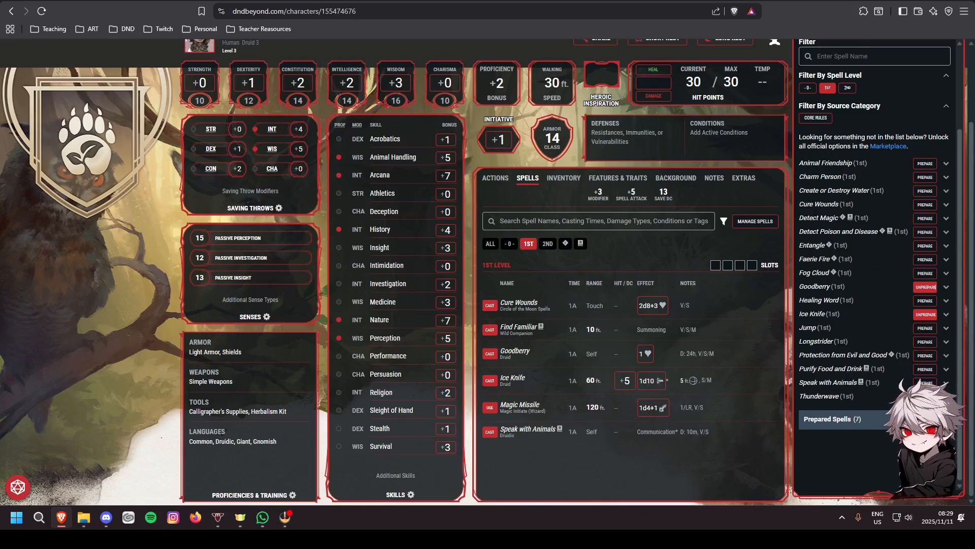
# Prepare the 1st-level Thunderwave spell for the Druid and read its description.
pyautogui.click(925, 396)
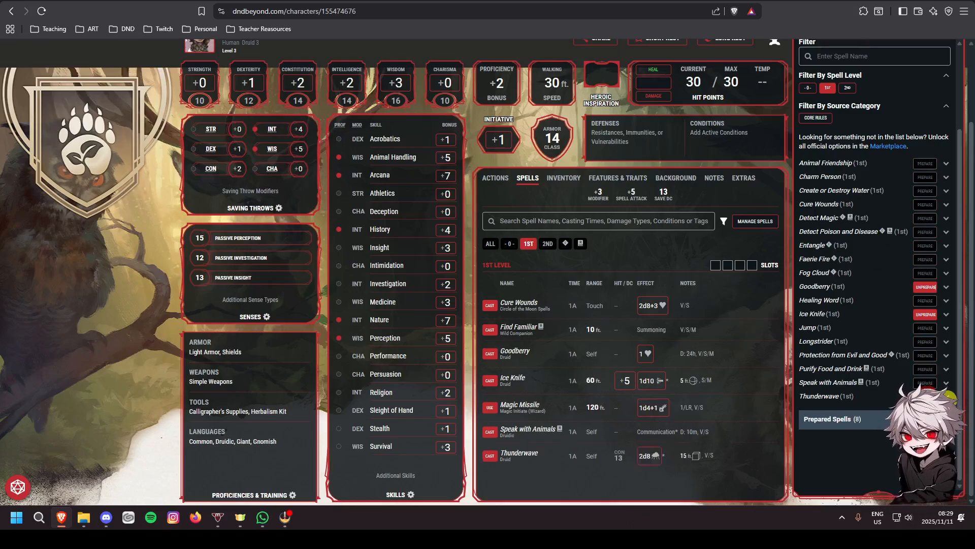
pyautogui.click(946, 396)
pyautogui.scroll(-4, 945, 355)
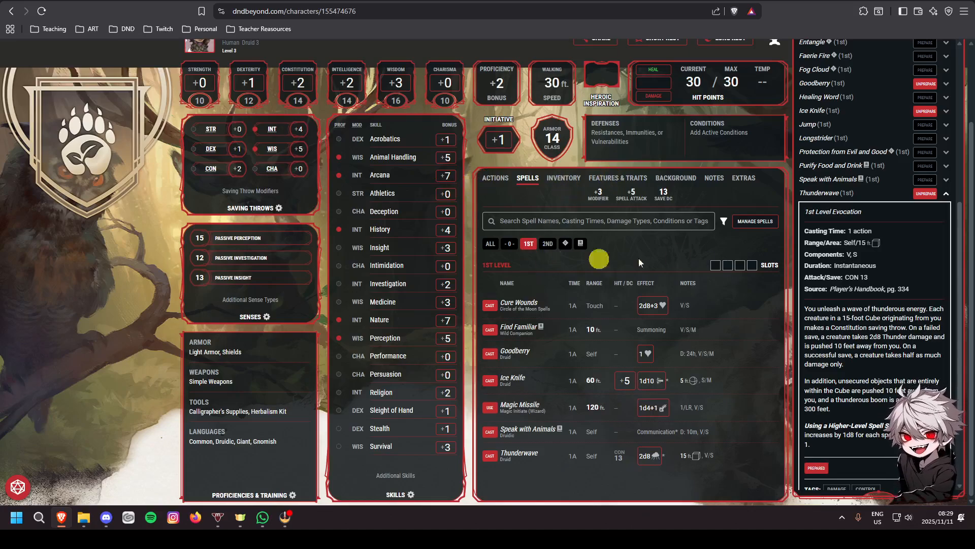
pyautogui.scroll(2, 909, 259)
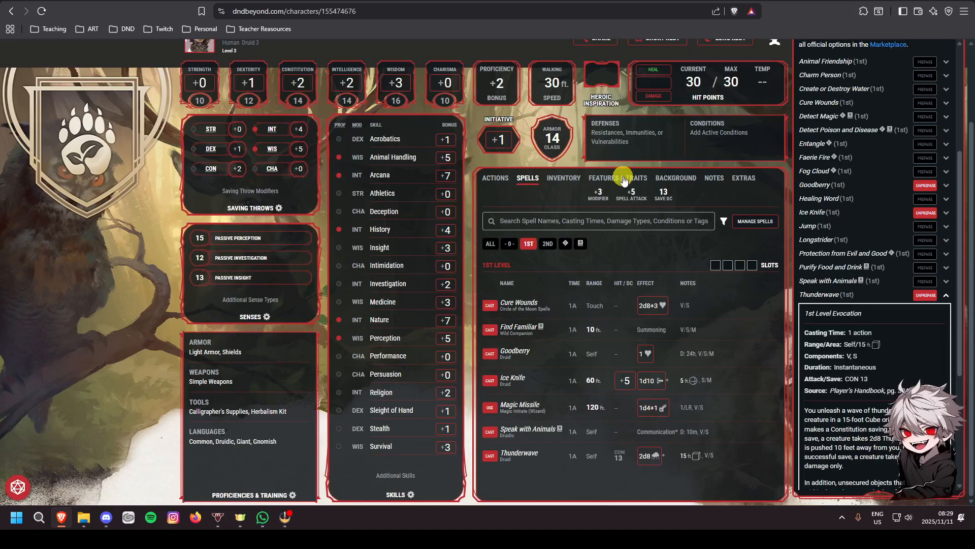
# Collapse the spell level and source category filters and review the Druid's prepared spells.
pyautogui.scroll(4, 869, 305)
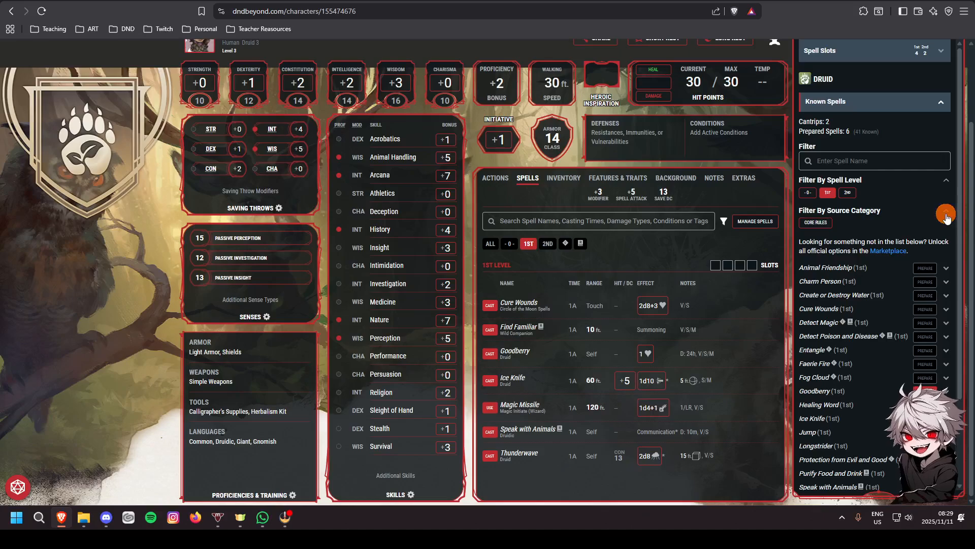
pyautogui.click(949, 212)
pyautogui.click(947, 183)
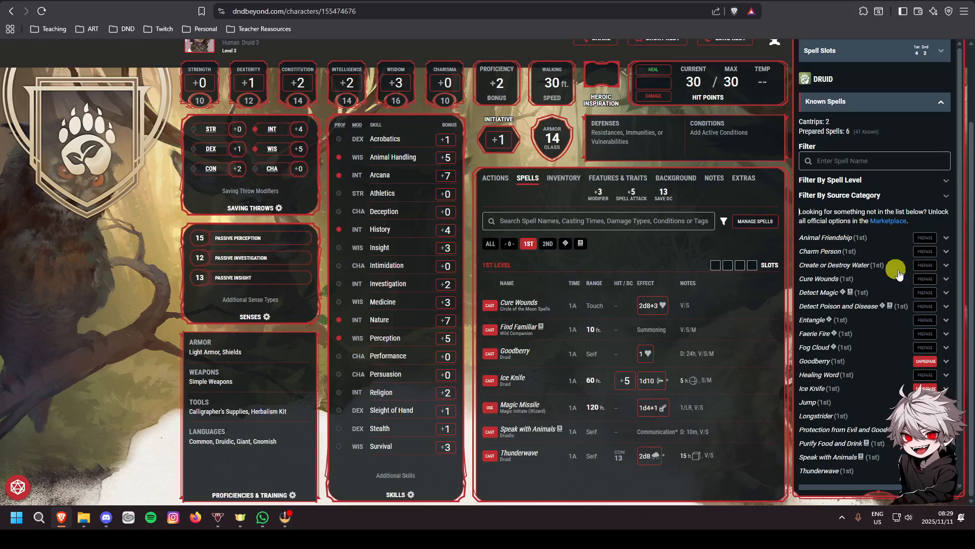
pyautogui.scroll(-3, 899, 277)
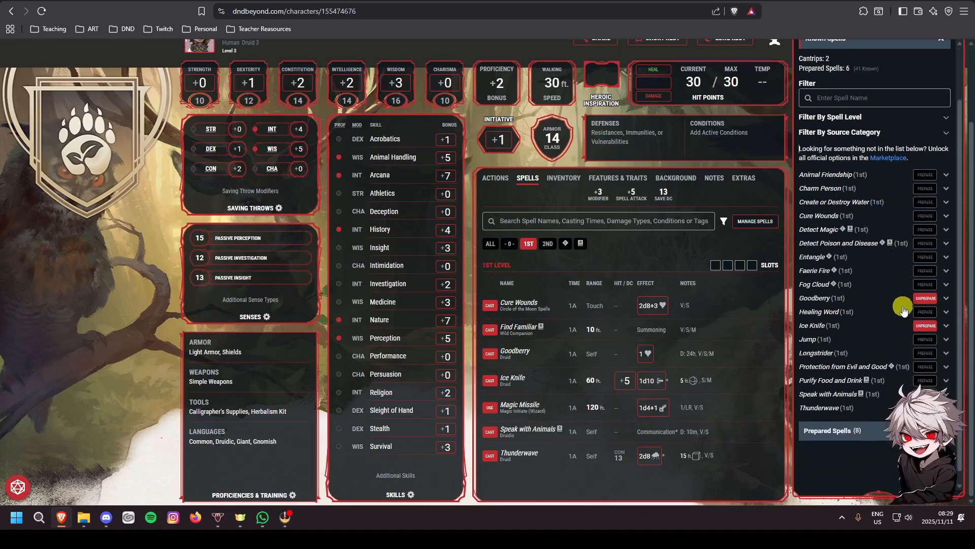
pyautogui.click(851, 418)
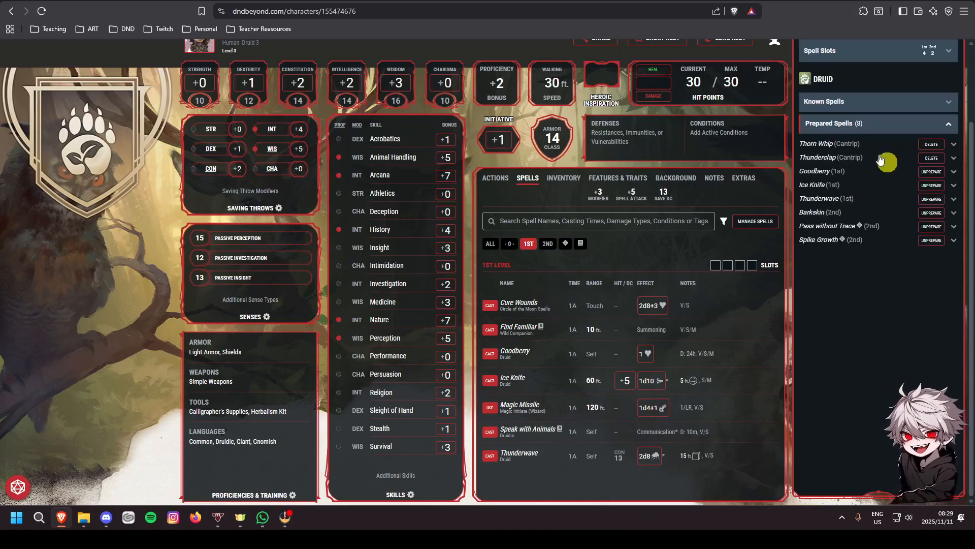
# Show only 2nd-level spells on the sheet and look through the character's inventory down to the attunement slots.
pyautogui.click(548, 243)
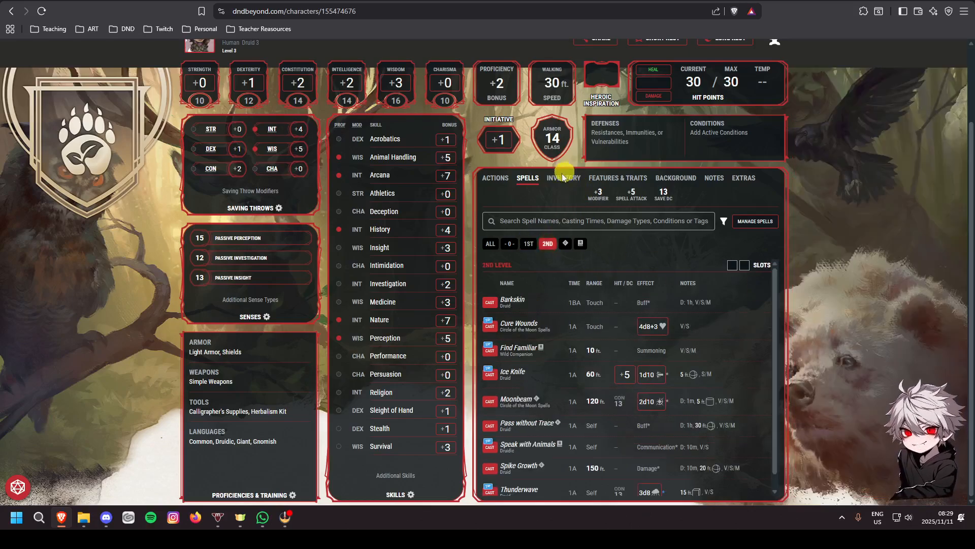
pyautogui.click(563, 177)
pyautogui.scroll(-3, 550, 356)
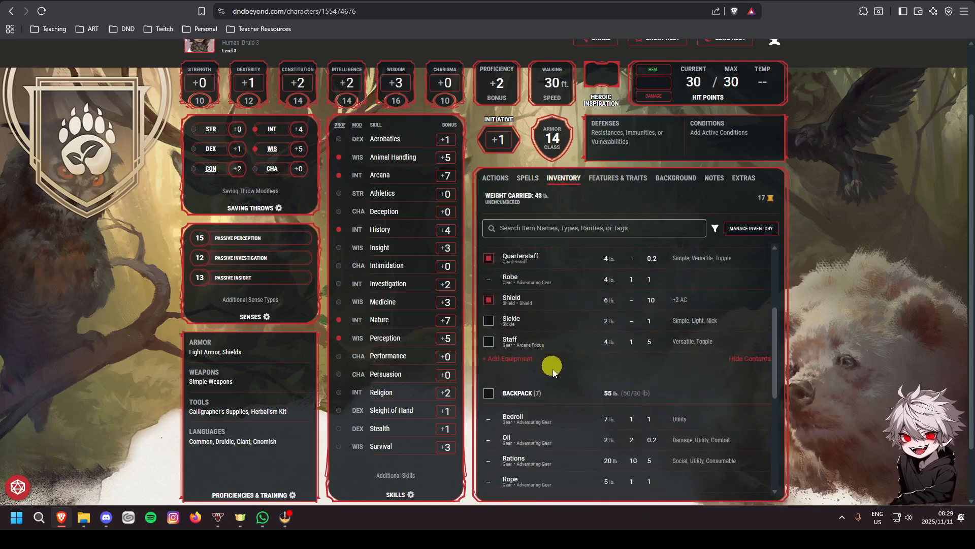
pyautogui.scroll(-3, 574, 350)
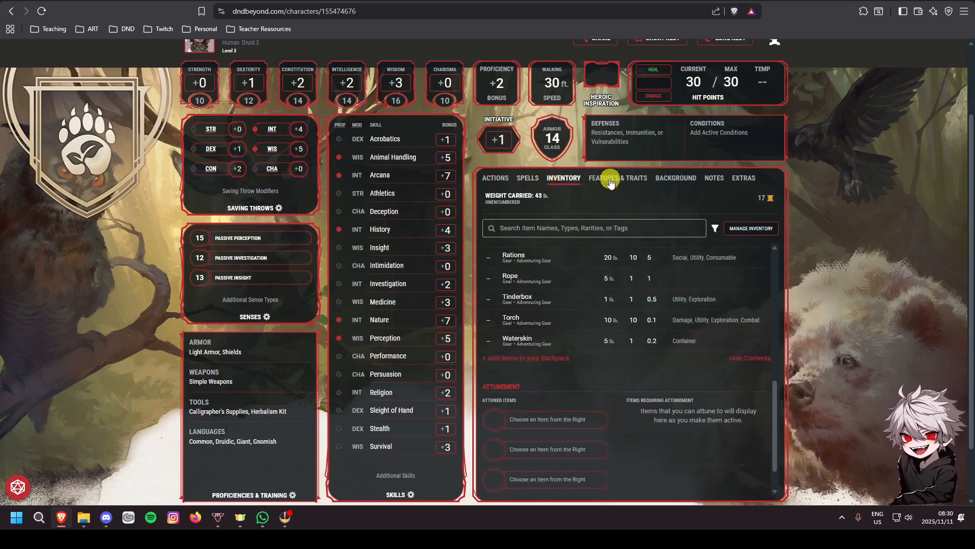
# Read through the character's Druid class features, species traits and feats, including Wild Shape and Circle Forms.
pyautogui.click(618, 178)
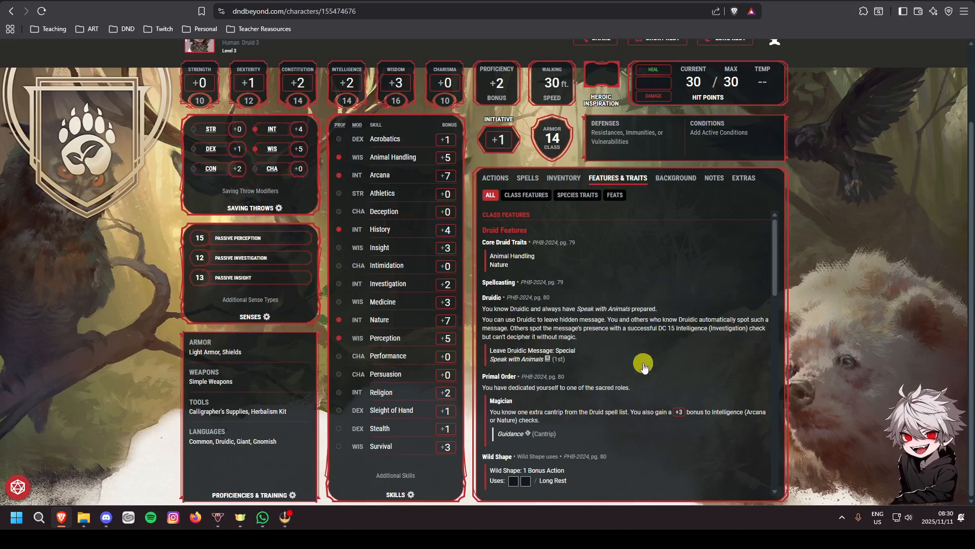
pyautogui.scroll(-3, 624, 350)
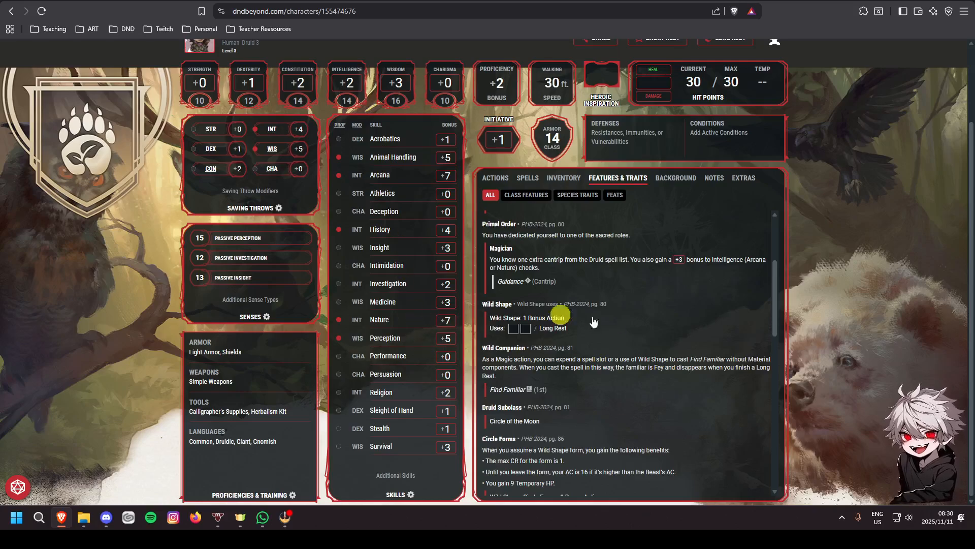
pyautogui.scroll(-1, 635, 353)
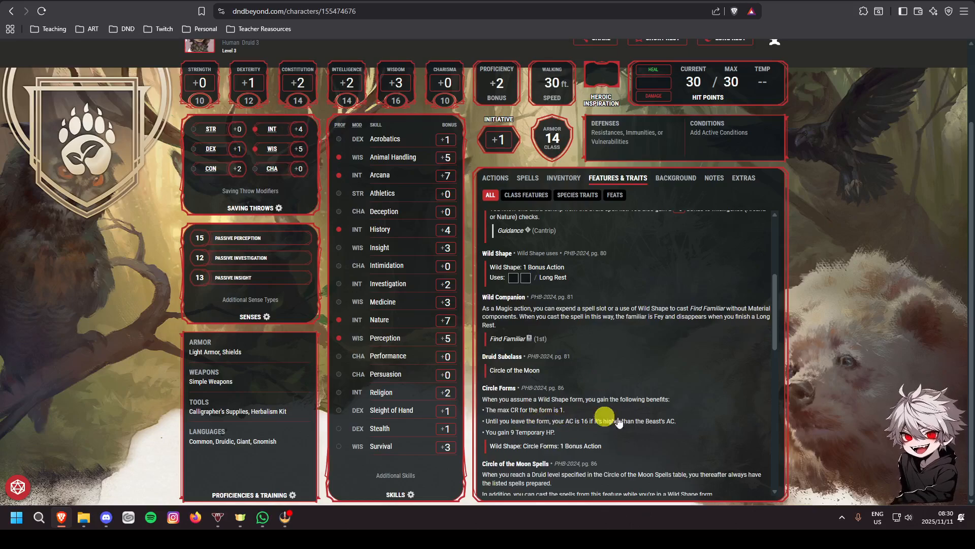
pyautogui.scroll(-1, 666, 436)
pyautogui.scroll(-1, 666, 437)
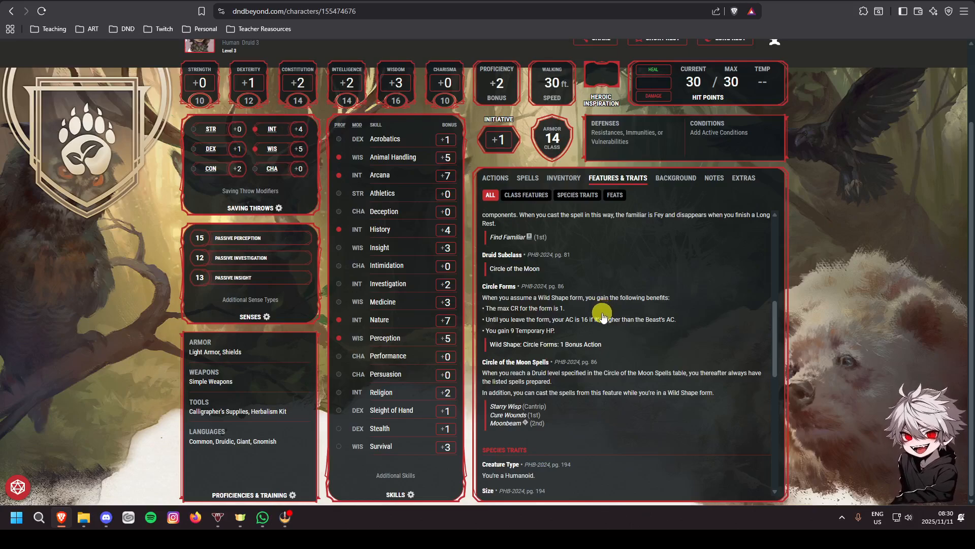
pyautogui.scroll(-10, 602, 316)
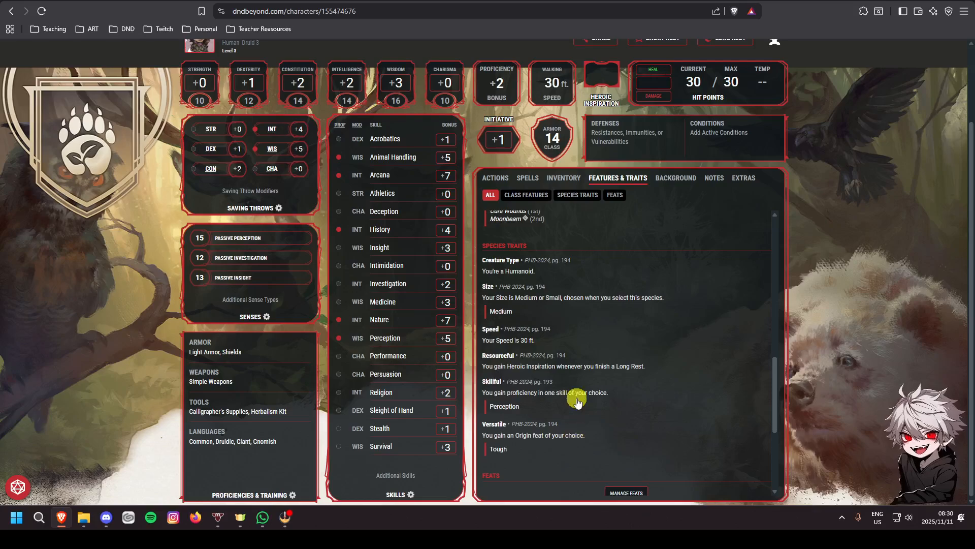
pyautogui.scroll(-1, 632, 426)
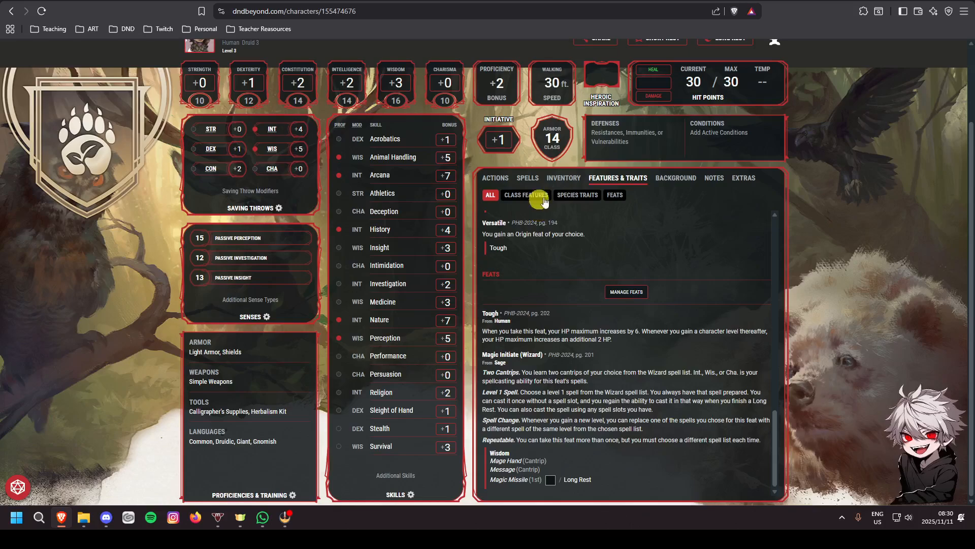
# Review the character's full spell list across all levels and return to the features and traits.
pyautogui.click(528, 179)
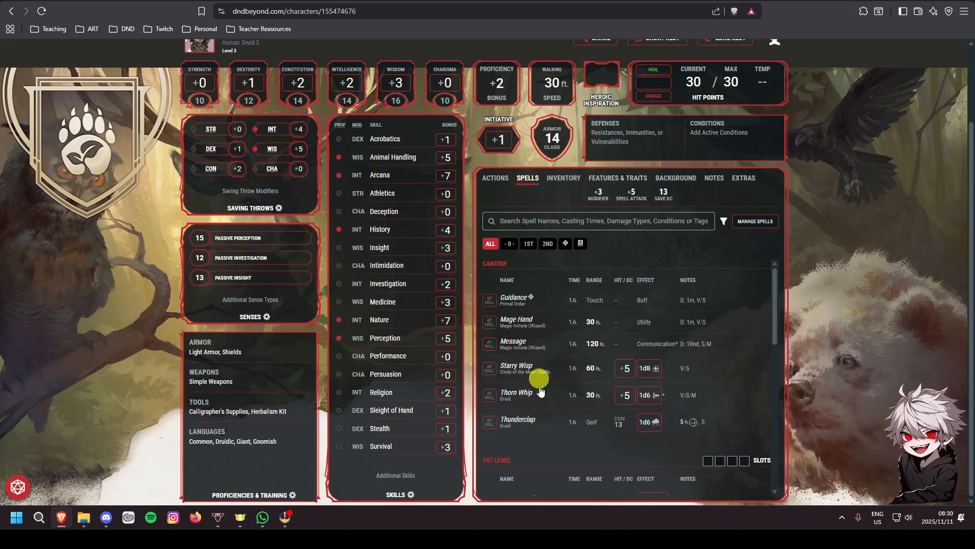
pyautogui.scroll(-5, 549, 416)
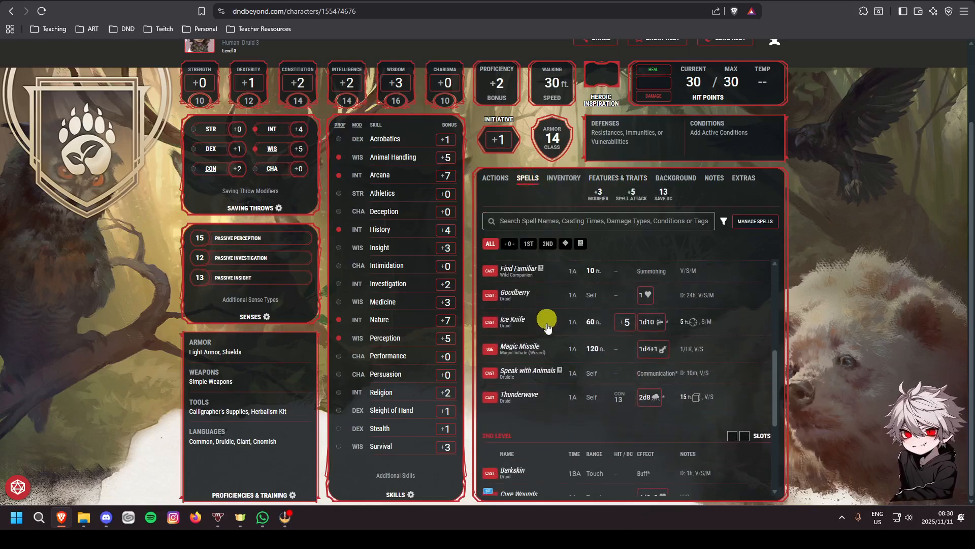
pyautogui.scroll(-4, 549, 370)
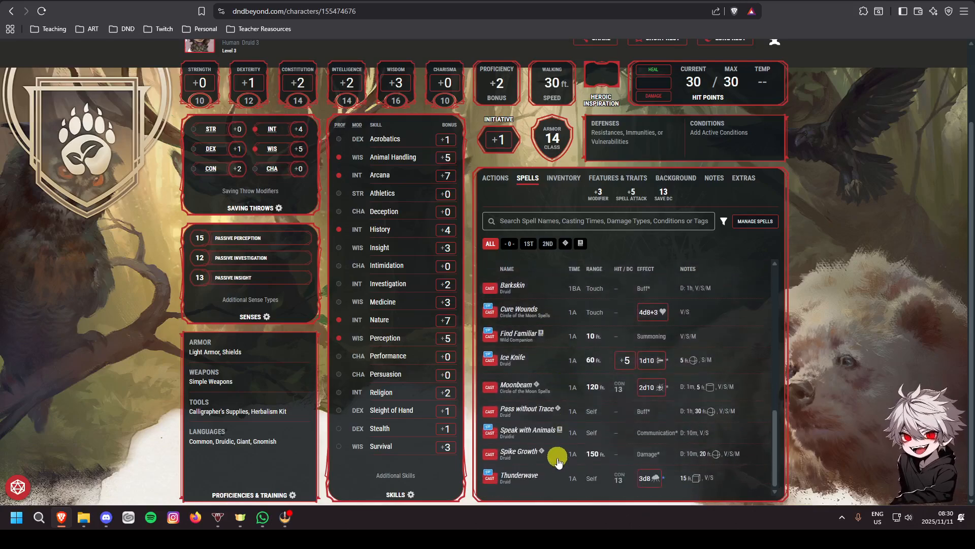
pyautogui.scroll(5, 559, 463)
pyautogui.click(608, 174)
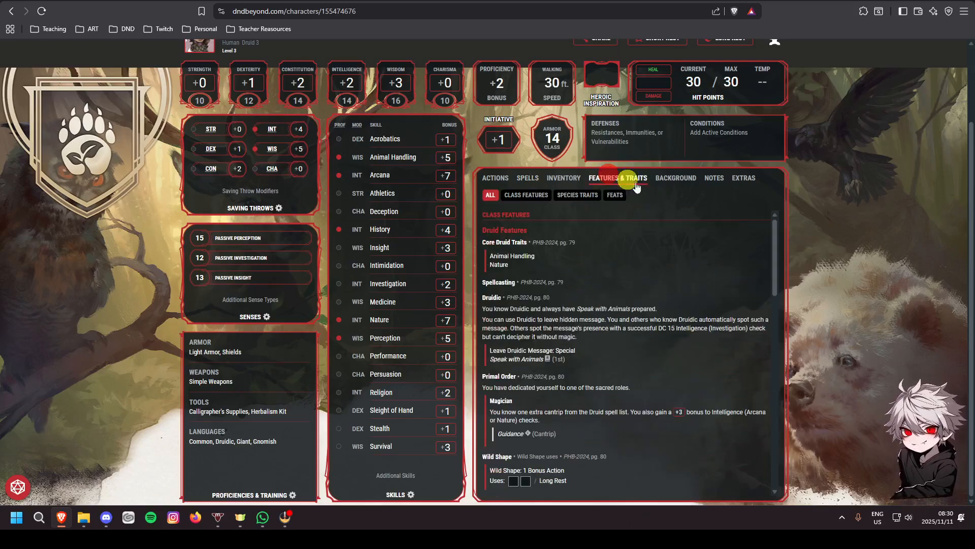
pyautogui.scroll(2, 617, 289)
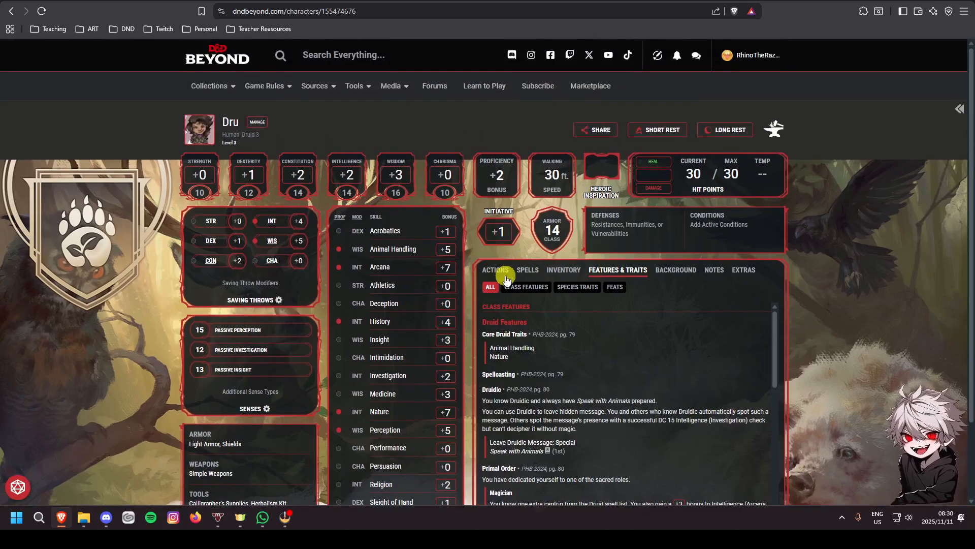